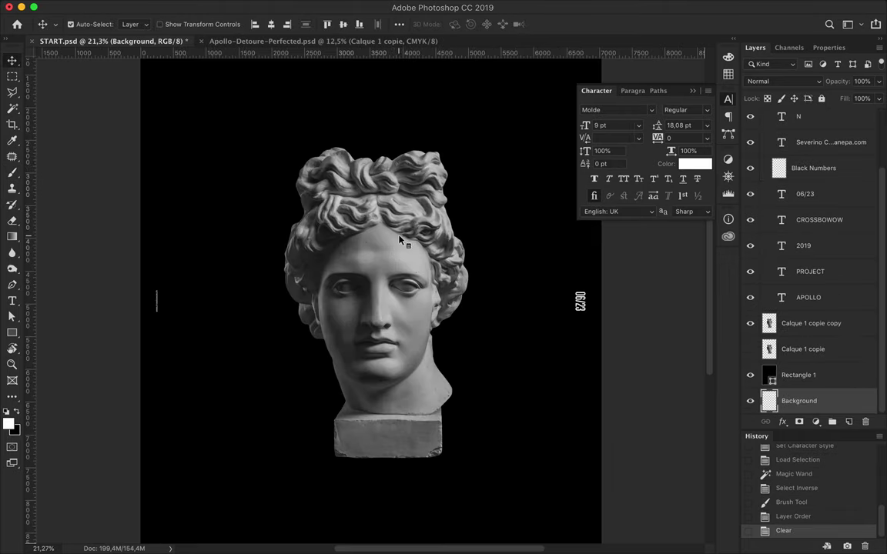
- Bring up the brush preset picker on the canvas and choose a soft round brush around 252 px
{"action": "right_click", "coordinate": [332, 215]}
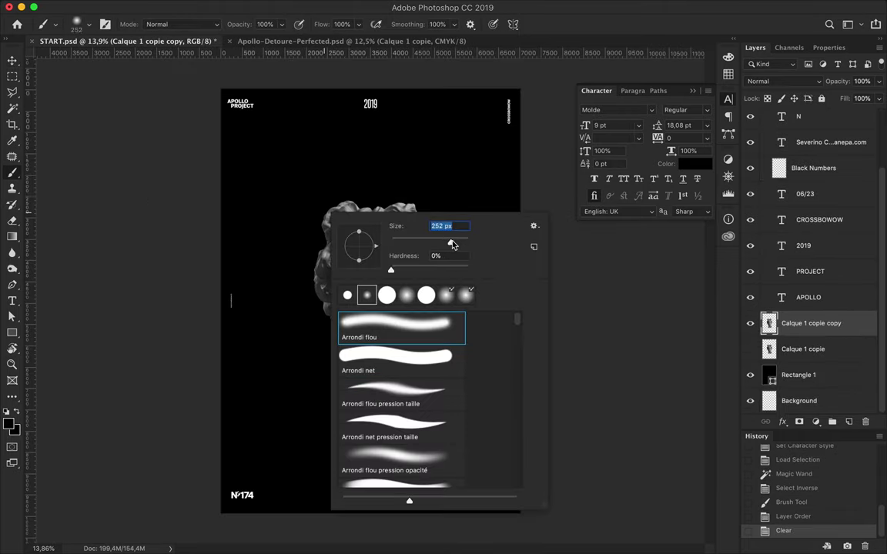
- Show the Color panel and add a new empty layer above the statue
{"action": "left_click", "coordinate": [728, 58]}
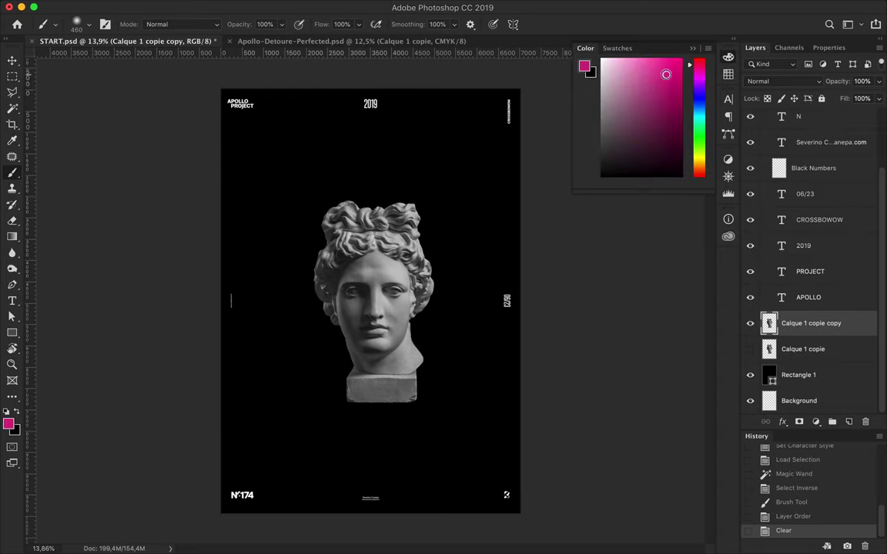
{"action": "left_click", "coordinate": [848, 422]}
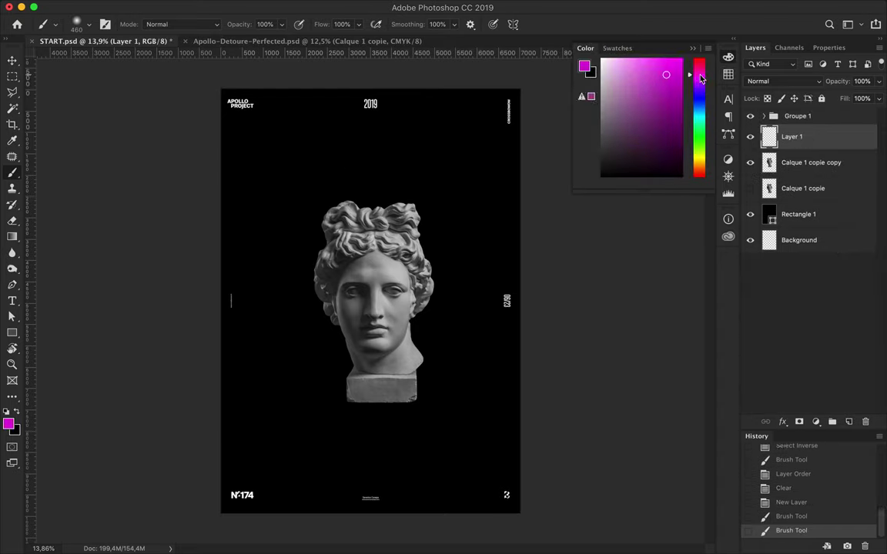
{"action": "scroll", "coordinate": [349, 177], "scroll_direction": "up", "scroll_amount": 2}
{"action": "scroll", "coordinate": [346, 93], "scroll_direction": "up", "scroll_amount": 1}
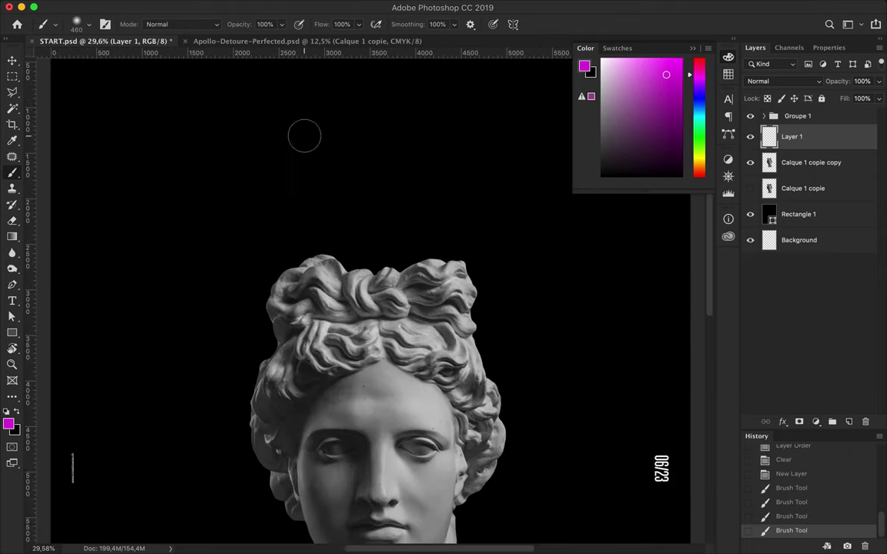
{"action": "right_click", "coordinate": [789, 163]}
{"action": "key", "text": "Escape"}
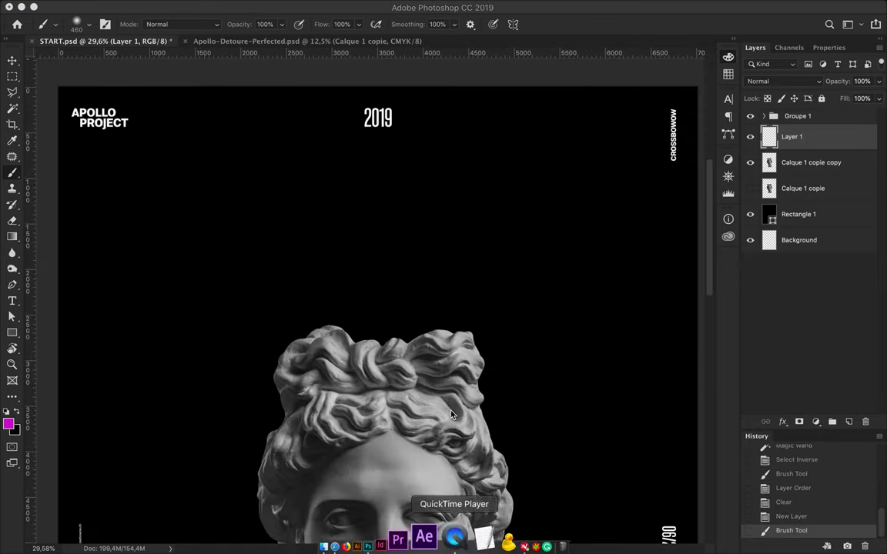
- Save the poster, revert the test strokes in History, and set the brush to 100% opacity
{"action": "key", "text": "F6"}
{"action": "key", "text": "v"}
{"action": "key", "text": "ctrl+s"}
{"action": "key", "text": "b"}
{"action": "key", "text": "v"}
{"action": "left_click", "coordinate": [791, 488]}
{"action": "key", "text": "ctrl+minus"}
{"action": "key", "text": "b"}
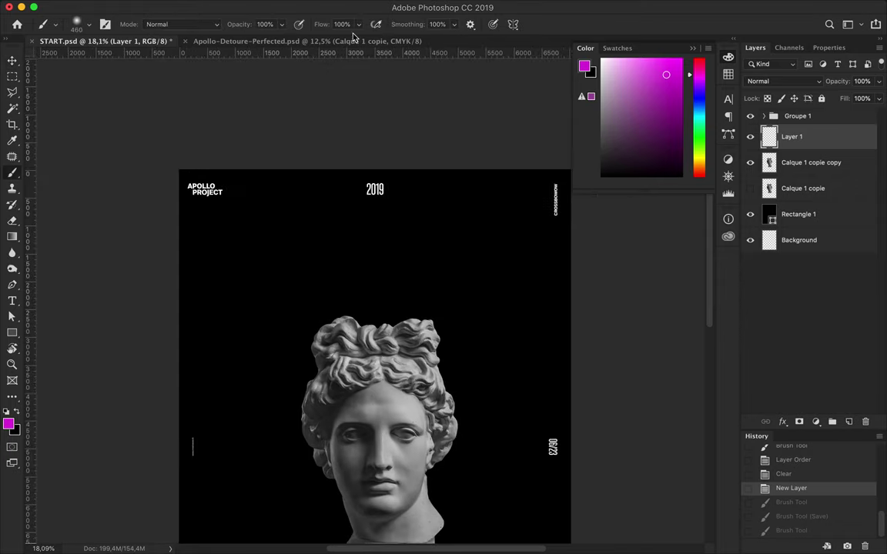
{"action": "left_click_drag", "start_coordinate": [277, 47], "coordinate": [293, 316]}
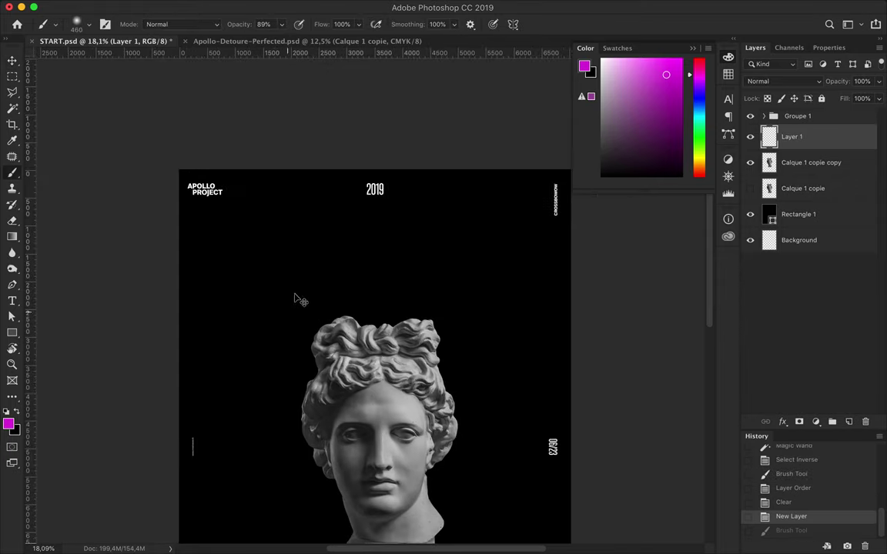
{"action": "right_click", "coordinate": [492, 539]}
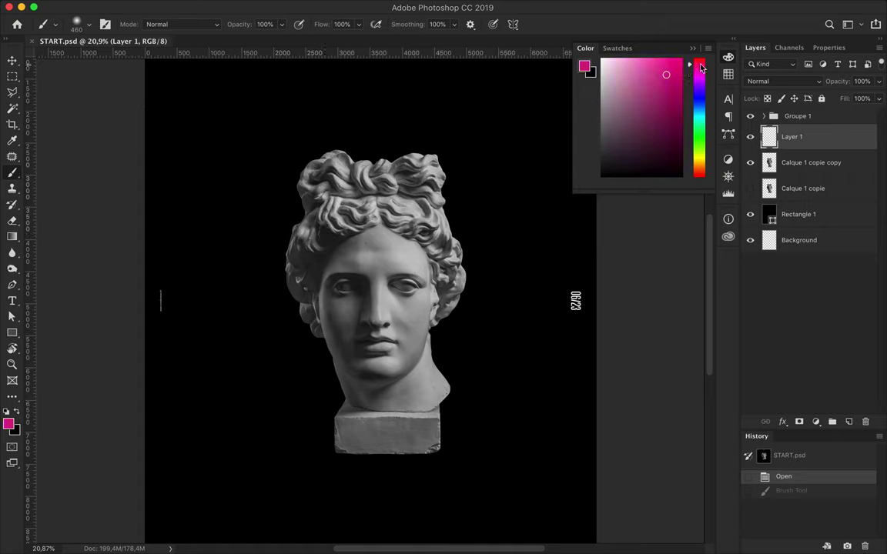
- Paint soft pink and purple strokes looping around and through the statue's head
{"action": "left_click_drag", "start_coordinate": [401, 202], "coordinate": [246, 379]}
{"action": "mouse_move", "coordinate": [367, 194]}
{"action": "left_mouse_down"}
{"action": "mouse_move", "coordinate": [243, 371]}
{"action": "mouse_move", "coordinate": [508, 281]}
{"action": "left_mouse_up"}
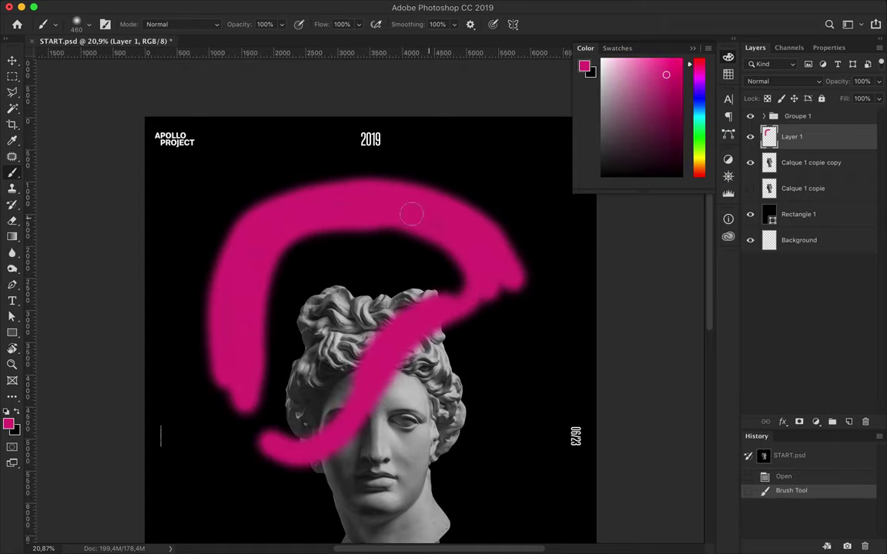
{"action": "left_click", "coordinate": [700, 77]}
{"action": "left_click_drag", "start_coordinate": [396, 232], "coordinate": [254, 397]}
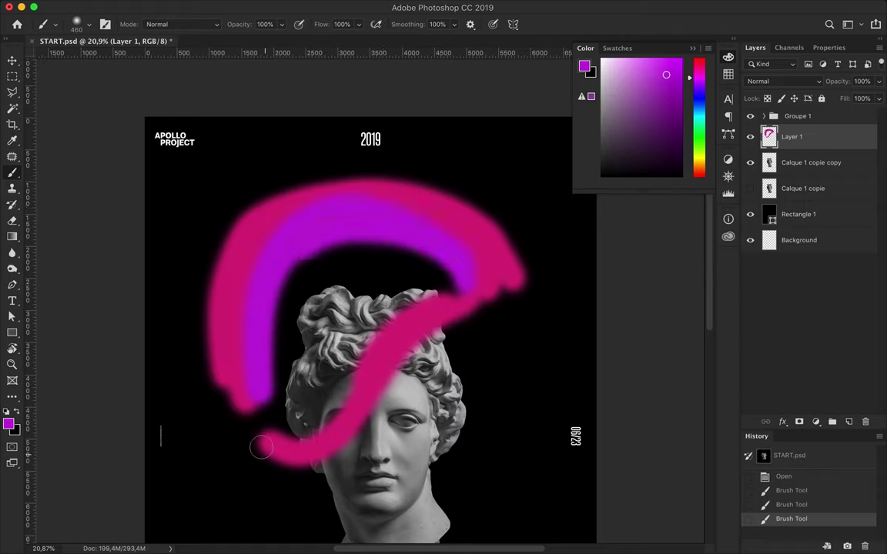
{"action": "left_click_drag", "start_coordinate": [453, 286], "coordinate": [386, 334]}
{"action": "mouse_move", "coordinate": [275, 286]}
{"action": "left_mouse_down"}
{"action": "mouse_move", "coordinate": [369, 231]}
{"action": "mouse_move", "coordinate": [509, 367]}
{"action": "left_mouse_up"}
{"action": "left_click_drag", "start_coordinate": [285, 492], "coordinate": [468, 402]}
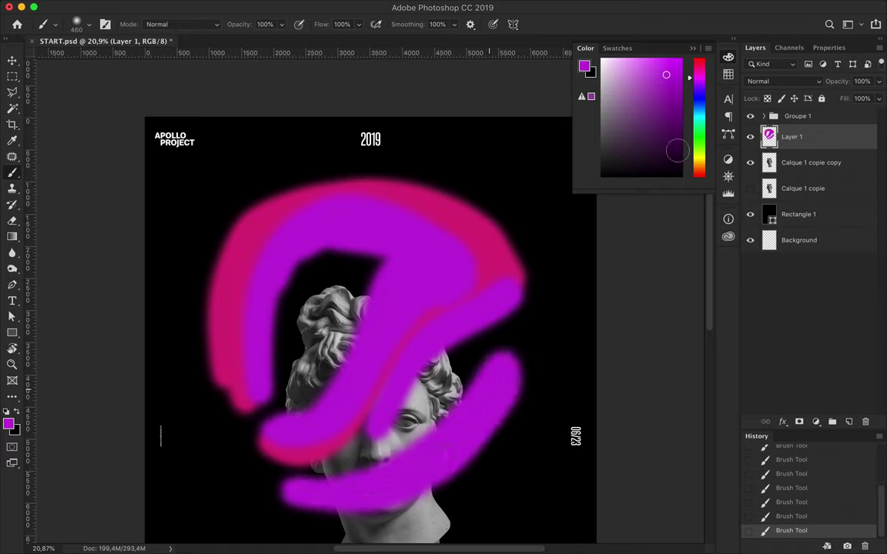
- Add bluish-purple and blue strokes along the blob's bottom, edges and inner opening
{"action": "mouse_move", "coordinate": [285, 493]}
{"action": "left_mouse_down"}
{"action": "mouse_move", "coordinate": [518, 340]}
{"action": "mouse_move", "coordinate": [493, 441]}
{"action": "left_mouse_up"}
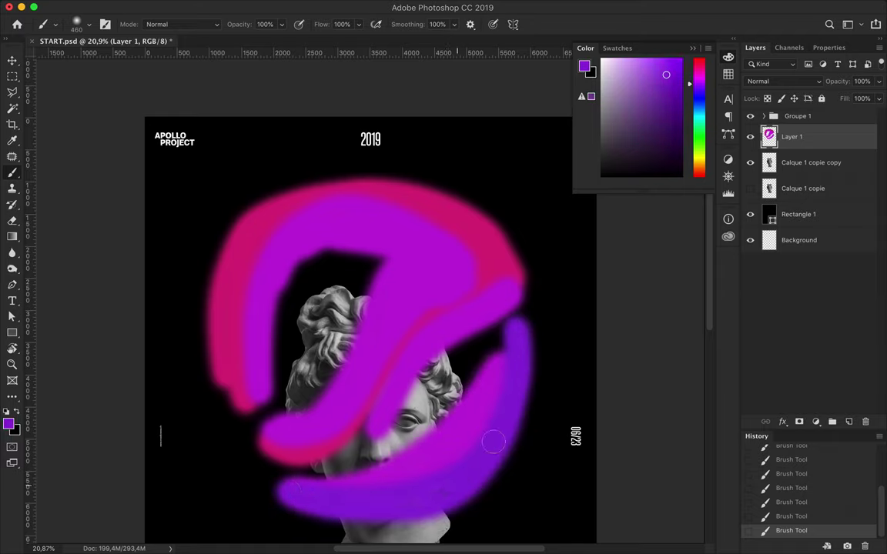
{"action": "mouse_move", "coordinate": [352, 503]}
{"action": "left_mouse_down"}
{"action": "mouse_move", "coordinate": [215, 393]}
{"action": "mouse_move", "coordinate": [293, 427]}
{"action": "mouse_move", "coordinate": [487, 377]}
{"action": "left_mouse_up"}
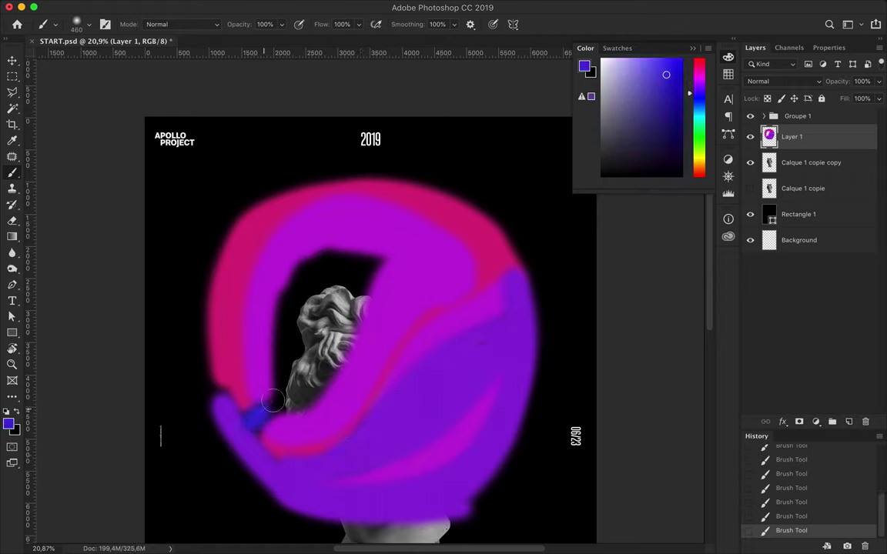
{"action": "left_click_drag", "start_coordinate": [273, 400], "coordinate": [315, 391]}
{"action": "mouse_move", "coordinate": [327, 445]}
{"action": "left_mouse_down"}
{"action": "mouse_move", "coordinate": [300, 277]}
{"action": "mouse_move", "coordinate": [330, 312]}
{"action": "left_mouse_up"}
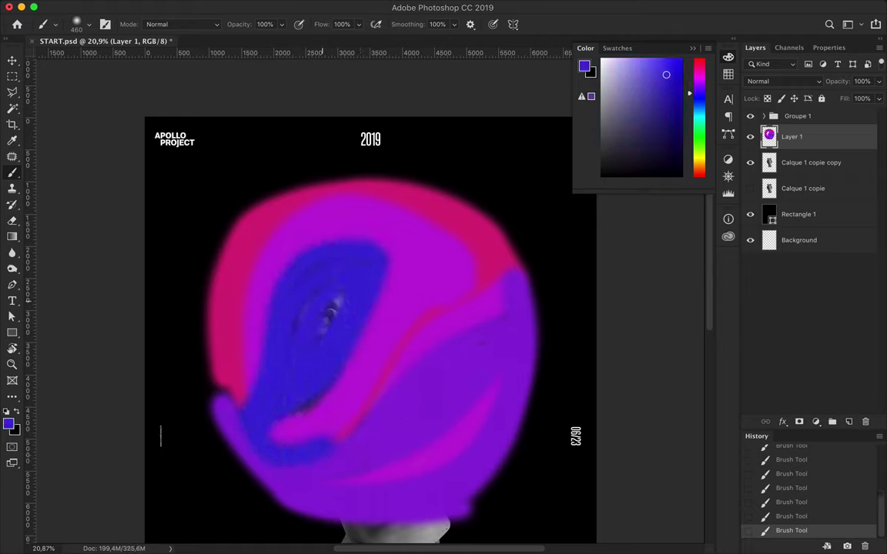
{"action": "left_click_drag", "start_coordinate": [223, 392], "coordinate": [198, 301]}
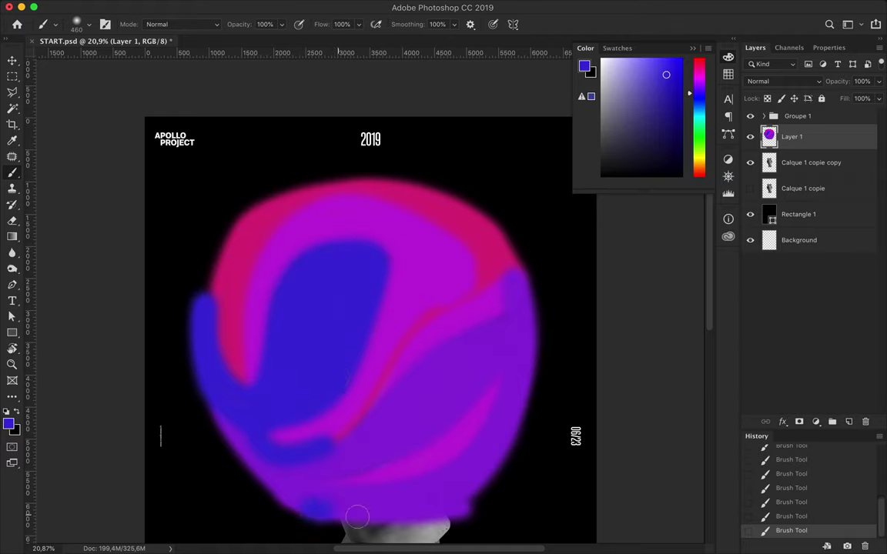
{"action": "left_click_drag", "start_coordinate": [356, 517], "coordinate": [521, 302]}
{"action": "left_click", "coordinate": [698, 100]}
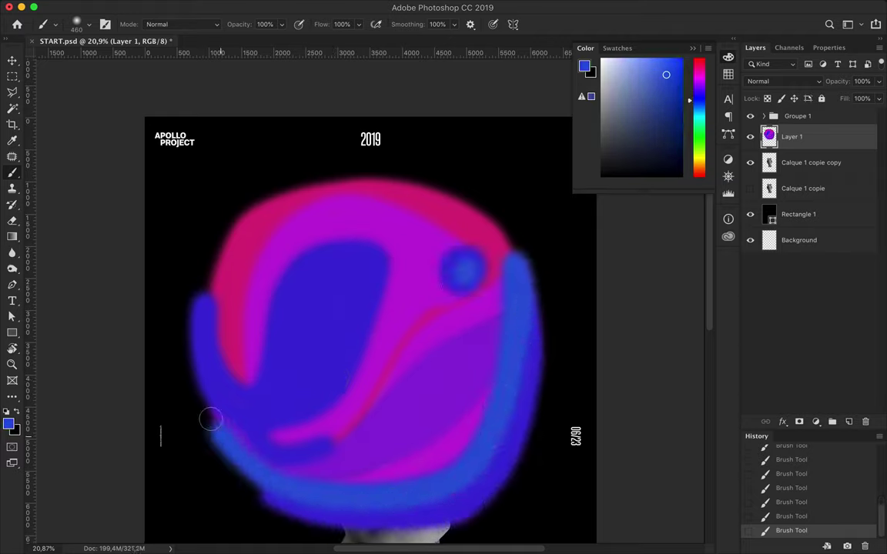
- Paint a red band along the blob's upper left and top
{"action": "left_click_drag", "start_coordinate": [200, 295], "coordinate": [519, 244]}
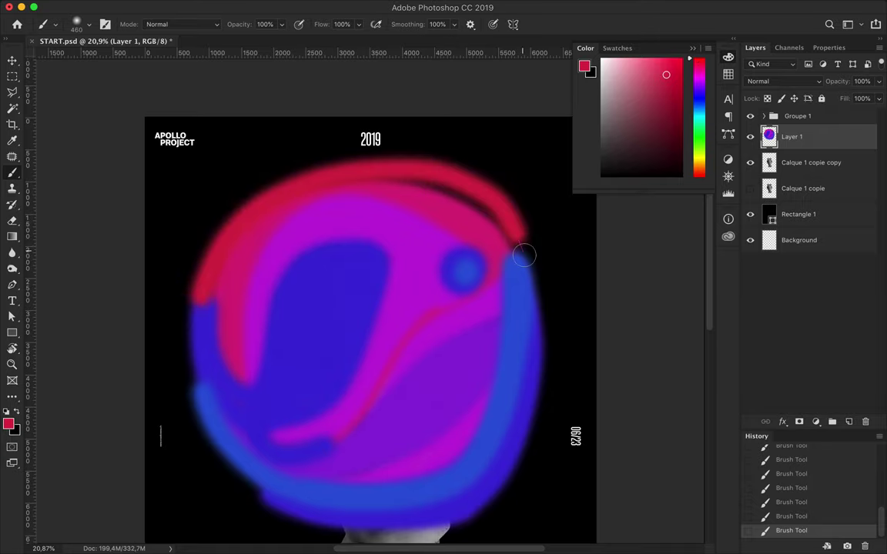
{"action": "left_click_drag", "start_coordinate": [394, 173], "coordinate": [407, 176]}
{"action": "scroll", "coordinate": [315, 289], "scroll_direction": "down", "scroll_amount": 5}
{"action": "left_click_drag", "start_coordinate": [284, 367], "coordinate": [382, 354]}
- Try yellow-green strokes, undo them, and duplicate the painted blob layer with Ctrl+J
{"action": "left_click", "coordinate": [699, 146]}
{"action": "left_click_drag", "start_coordinate": [244, 148], "coordinate": [477, 115]}
{"action": "left_click_drag", "start_coordinate": [435, 219], "coordinate": [327, 339]}
{"action": "left_click_drag", "start_coordinate": [509, 158], "coordinate": [443, 438]}
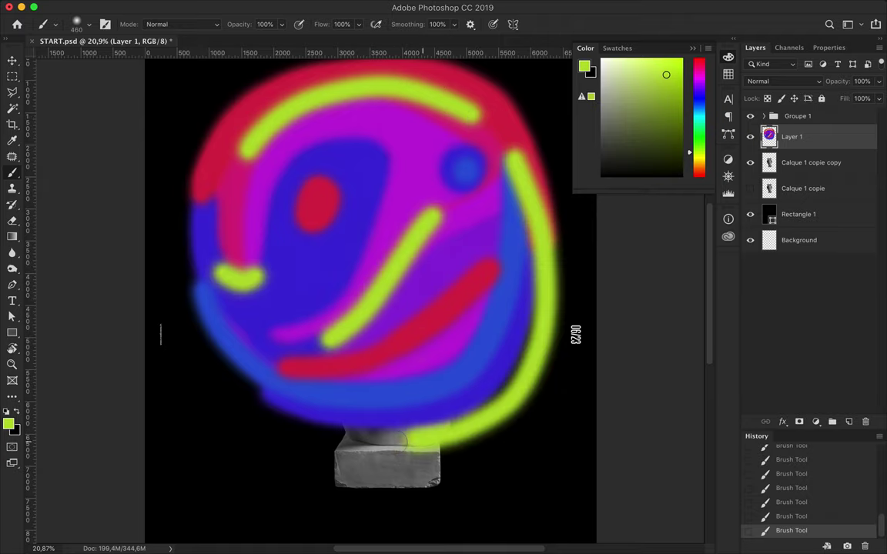
{"action": "key", "text": "ctrl+z"}
{"action": "key", "text": "ctrl+z"}
{"action": "key", "text": "ctrl+z"}
{"action": "key", "text": "v"}
{"action": "key", "text": "ctrl+minus"}
{"action": "key", "text": "ctrl+j"}
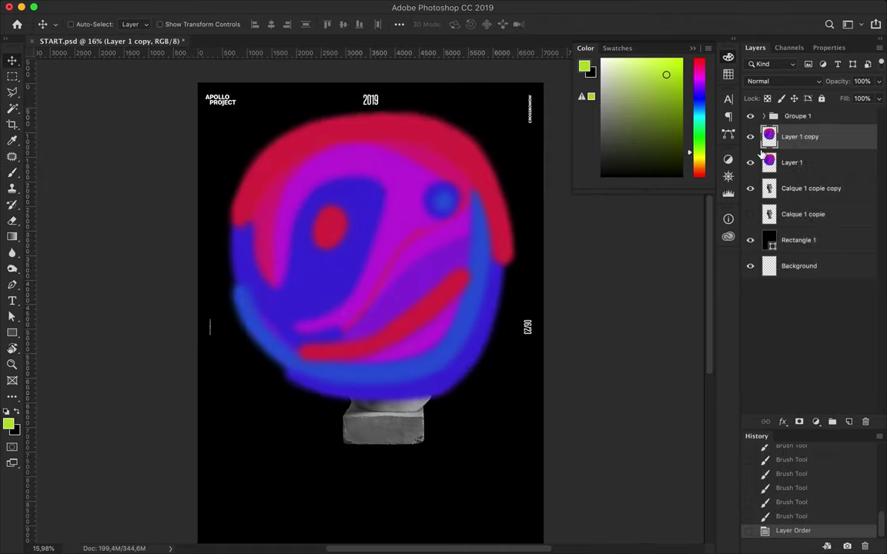
- Apply a Gaussian Blur of about 103 px to the blob copy and move it lower
{"action": "left_click", "coordinate": [303, 4]}
{"action": "left_click", "coordinate": [479, 200]}
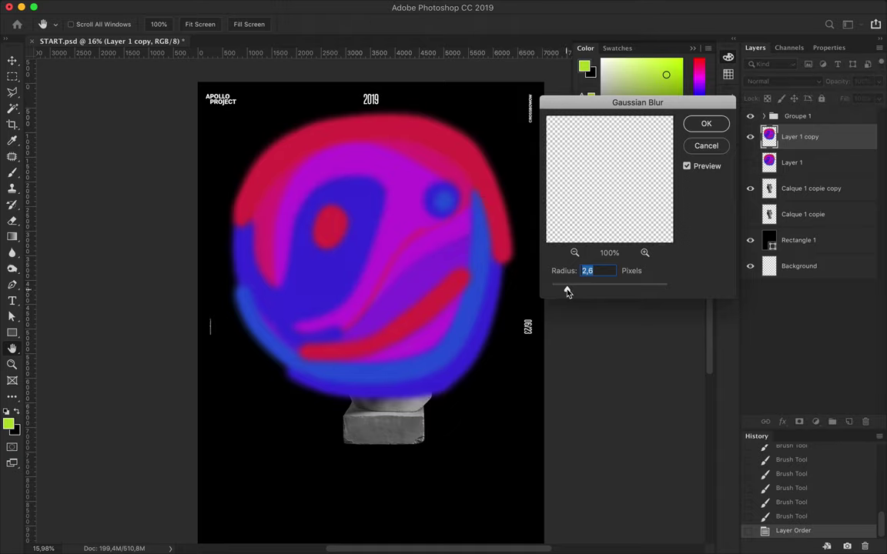
{"action": "left_click_drag", "start_coordinate": [598, 292], "coordinate": [625, 289]}
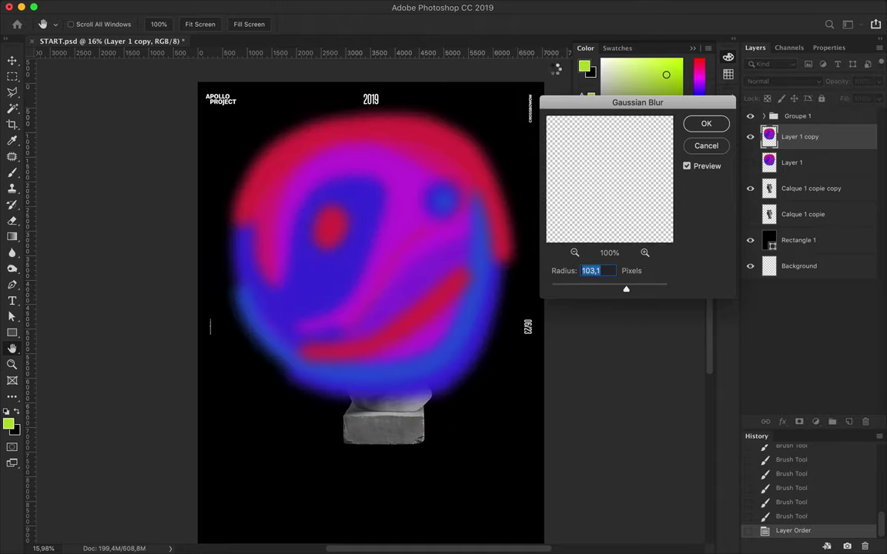
{"action": "key", "text": "Return"}
{"action": "left_click_drag", "start_coordinate": [384, 208], "coordinate": [384, 221]}
- In Liquify, forward-warp the blurred blob into a swirl with a diagonal trailing band
{"action": "left_click", "coordinate": [303, 6]}
{"action": "left_click", "coordinate": [319, 106]}
{"action": "mouse_move", "coordinate": [352, 253]}
{"action": "left_mouse_down"}
{"action": "mouse_move", "coordinate": [327, 245]}
{"action": "mouse_move", "coordinate": [180, 273]}
{"action": "mouse_move", "coordinate": [477, 346]}
{"action": "mouse_move", "coordinate": [393, 329]}
{"action": "left_mouse_up"}
{"action": "mouse_move", "coordinate": [336, 39]}
{"action": "left_mouse_down"}
{"action": "mouse_move", "coordinate": [169, 207]}
{"action": "mouse_move", "coordinate": [307, 357]}
{"action": "mouse_move", "coordinate": [411, 280]}
{"action": "mouse_move", "coordinate": [254, 230]}
{"action": "mouse_move", "coordinate": [188, 148]}
{"action": "mouse_move", "coordinate": [336, 297]}
{"action": "mouse_move", "coordinate": [358, 408]}
{"action": "mouse_move", "coordinate": [475, 277]}
{"action": "mouse_move", "coordinate": [524, 267]}
{"action": "mouse_move", "coordinate": [347, 416]}
{"action": "mouse_move", "coordinate": [485, 454]}
{"action": "mouse_move", "coordinate": [377, 386]}
{"action": "mouse_move", "coordinate": [377, 262]}
{"action": "mouse_move", "coordinate": [188, 139]}
{"action": "mouse_move", "coordinate": [176, 147]}
{"action": "mouse_move", "coordinate": [218, 124]}
{"action": "mouse_move", "coordinate": [235, 166]}
{"action": "mouse_move", "coordinate": [146, 181]}
{"action": "mouse_move", "coordinate": [95, 159]}
{"action": "mouse_move", "coordinate": [59, 198]}
{"action": "mouse_move", "coordinate": [228, 73]}
{"action": "mouse_move", "coordinate": [129, 176]}
{"action": "mouse_move", "coordinate": [340, 90]}
{"action": "mouse_move", "coordinate": [89, 134]}
{"action": "mouse_move", "coordinate": [136, 184]}
{"action": "mouse_move", "coordinate": [306, 99]}
{"action": "mouse_move", "coordinate": [202, 174]}
{"action": "mouse_move", "coordinate": [132, 207]}
{"action": "mouse_move", "coordinate": [95, 208]}
{"action": "left_mouse_up"}
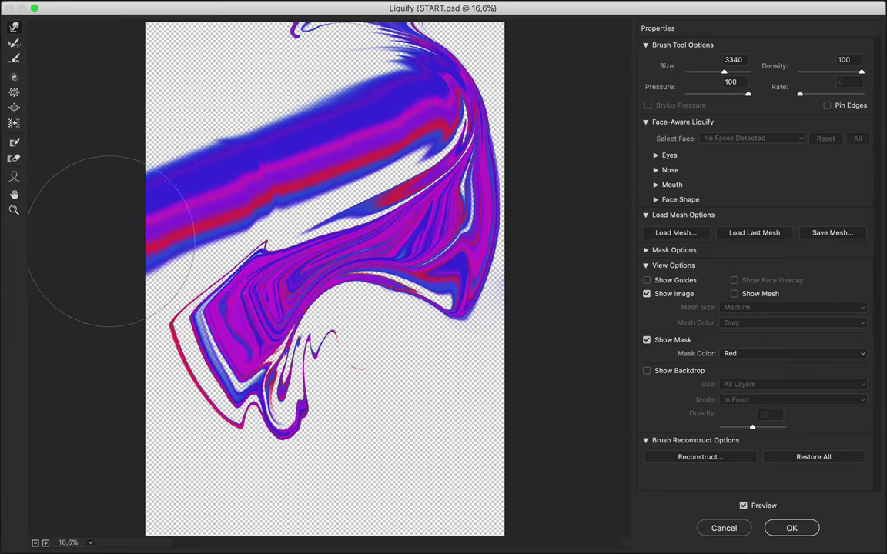
- Twirl the band into a spiral and try freezing parts with the Freeze Mask brush
{"action": "left_click", "coordinate": [729, 458]}
{"action": "key", "text": "Escape"}
{"action": "mouse_move", "coordinate": [177, 159]}
{"action": "left_mouse_down"}
{"action": "mouse_move", "coordinate": [193, 193]}
{"action": "mouse_move", "coordinate": [7, 129]}
{"action": "left_mouse_up"}
{"action": "left_click_drag", "start_coordinate": [306, 227], "coordinate": [327, 265]}
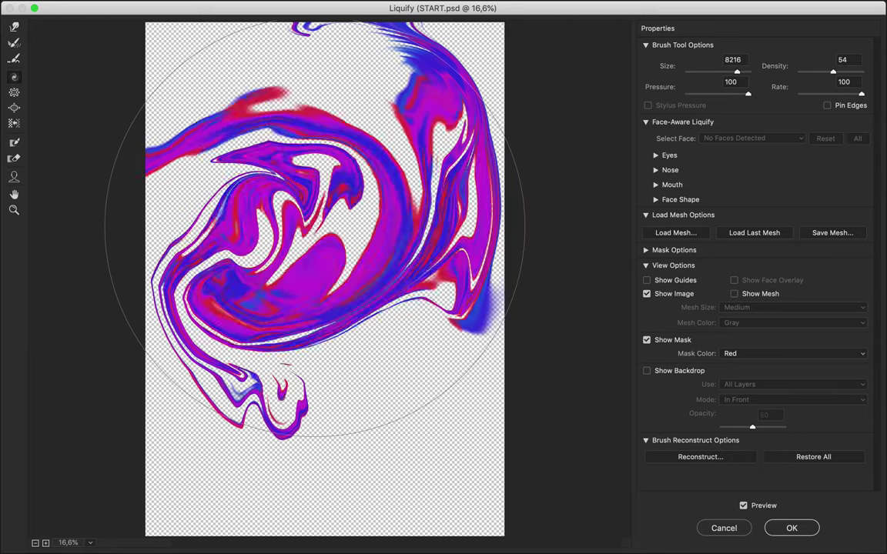
{"action": "key", "text": "s"}
{"action": "key", "text": "f"}
{"action": "left_click_drag", "start_coordinate": [254, 193], "coordinate": [231, 231]}
{"action": "key", "text": "ctrl+z"}
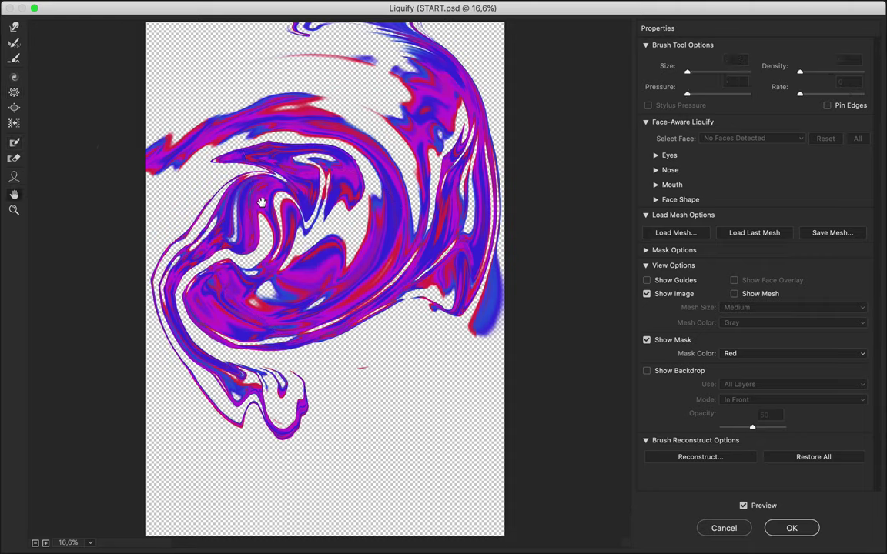
{"action": "left_click_drag", "start_coordinate": [177, 131], "coordinate": [216, 162]}
{"action": "key", "text": "ctrl+z"}
- Warp ripples and a central spiral into concentric rings, then apply the Liquify result
{"action": "mouse_move", "coordinate": [285, 208]}
{"action": "left_mouse_down"}
{"action": "mouse_move", "coordinate": [240, 346]}
{"action": "mouse_move", "coordinate": [209, 209]}
{"action": "mouse_move", "coordinate": [412, 248]}
{"action": "left_mouse_up"}
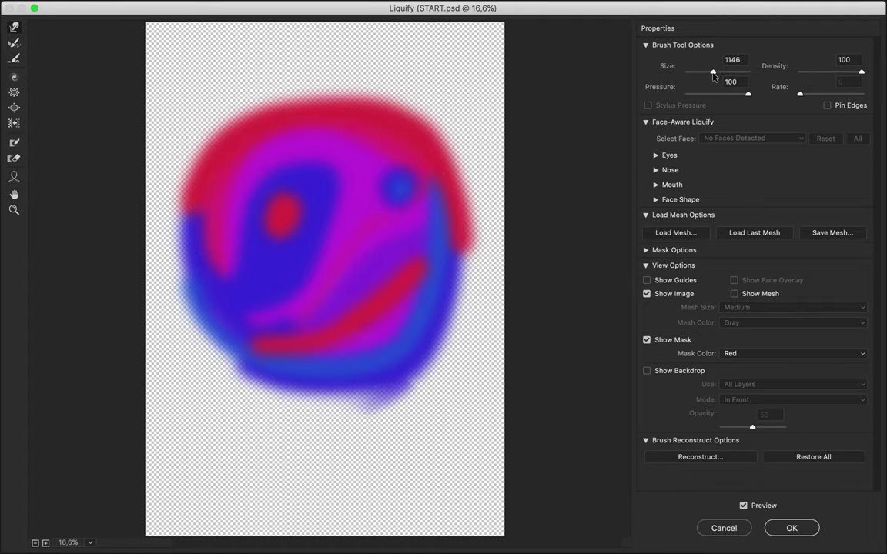
{"action": "left_click_drag", "start_coordinate": [344, 164], "coordinate": [458, 143]}
{"action": "left_click_drag", "start_coordinate": [240, 131], "coordinate": [354, 131]}
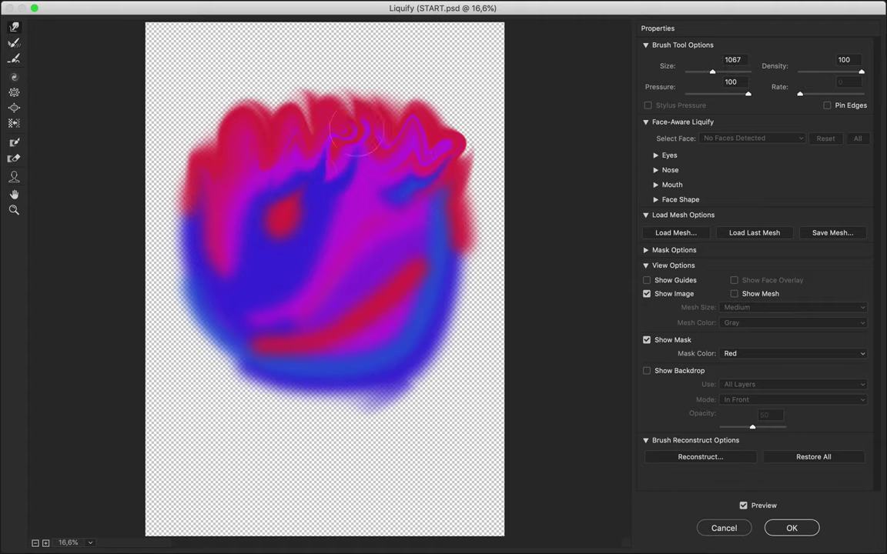
{"action": "mouse_move", "coordinate": [312, 234]}
{"action": "left_mouse_down"}
{"action": "mouse_move", "coordinate": [210, 339]}
{"action": "mouse_move", "coordinate": [254, 143]}
{"action": "mouse_move", "coordinate": [308, 97]}
{"action": "mouse_move", "coordinate": [250, 192]}
{"action": "mouse_move", "coordinate": [330, 402]}
{"action": "mouse_move", "coordinate": [274, 297]}
{"action": "left_mouse_up"}
{"action": "mouse_move", "coordinate": [303, 242]}
{"action": "left_mouse_down"}
{"action": "mouse_move", "coordinate": [353, 373]}
{"action": "mouse_move", "coordinate": [205, 284]}
{"action": "mouse_move", "coordinate": [307, 174]}
{"action": "mouse_move", "coordinate": [180, 371]}
{"action": "mouse_move", "coordinate": [300, 419]}
{"action": "mouse_move", "coordinate": [419, 362]}
{"action": "mouse_move", "coordinate": [230, 139]}
{"action": "mouse_move", "coordinate": [288, 135]}
{"action": "mouse_move", "coordinate": [211, 154]}
{"action": "left_mouse_up"}
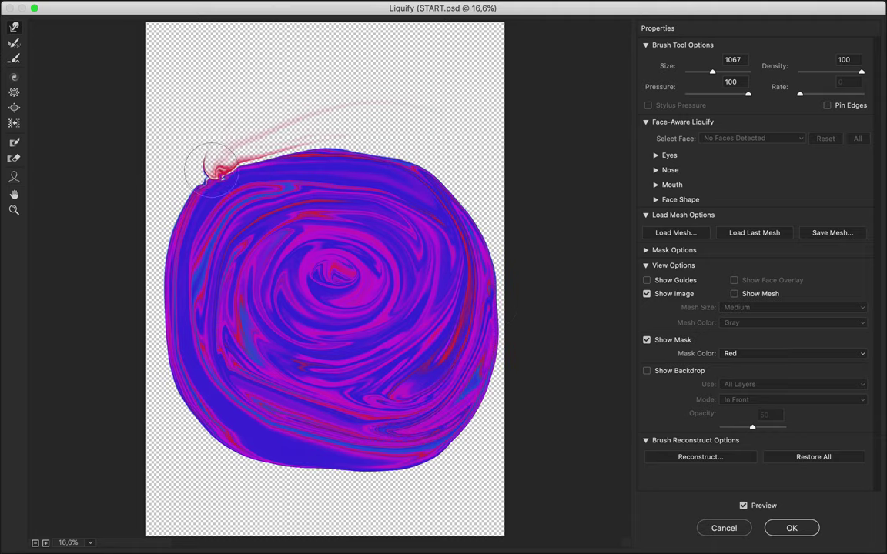
{"action": "left_click", "coordinate": [804, 526]}
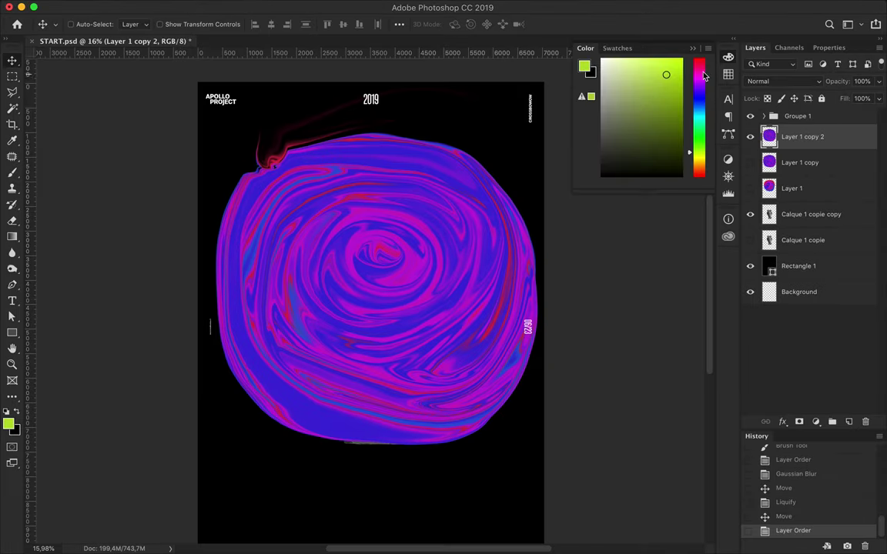
- Move the swirl lower and warp it leftward to reveal the statue
{"action": "left_click_drag", "start_coordinate": [416, 231], "coordinate": [416, 246]}
{"action": "key", "text": "ctrl+t"}
{"action": "right_click", "coordinate": [413, 243]}
{"action": "left_click", "coordinate": [431, 324]}
{"action": "mouse_move", "coordinate": [389, 304]}
{"action": "left_mouse_down"}
{"action": "mouse_move", "coordinate": [382, 283]}
{"action": "mouse_move", "coordinate": [395, 310]}
{"action": "left_mouse_up"}
{"action": "left_click_drag", "start_coordinate": [535, 461], "coordinate": [440, 396]}
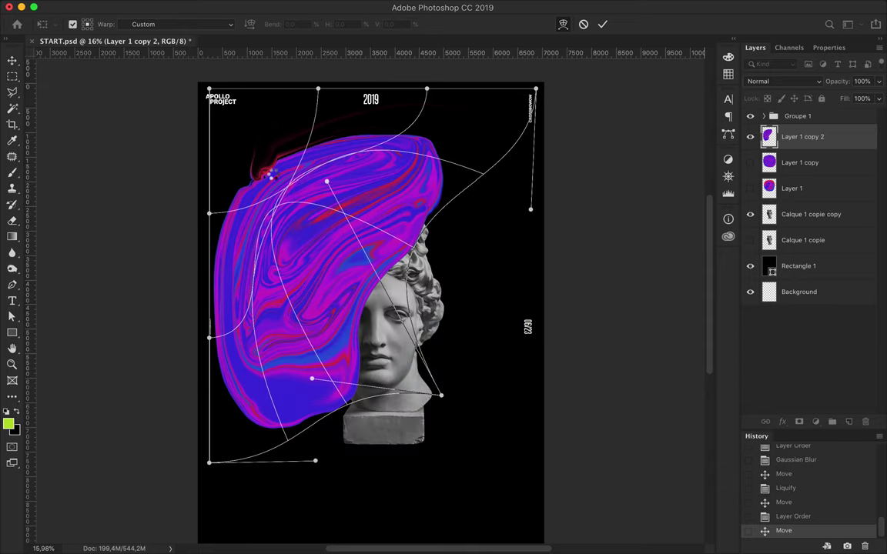
{"action": "key", "text": "Return"}
{"action": "left_click", "coordinate": [750, 214]}
- Warp the fluid shape again into a thin, larger S-curve and reposition it
{"action": "key", "text": "ctrl+t"}
{"action": "right_click", "coordinate": [346, 257]}
{"action": "left_click", "coordinate": [364, 338]}
{"action": "mouse_move", "coordinate": [430, 297]}
{"action": "left_mouse_down"}
{"action": "mouse_move", "coordinate": [344, 266]}
{"action": "mouse_move", "coordinate": [396, 167]}
{"action": "mouse_move", "coordinate": [415, 432]}
{"action": "mouse_move", "coordinate": [482, 483]}
{"action": "left_mouse_up"}
{"action": "left_click_drag", "start_coordinate": [344, 385], "coordinate": [228, 274]}
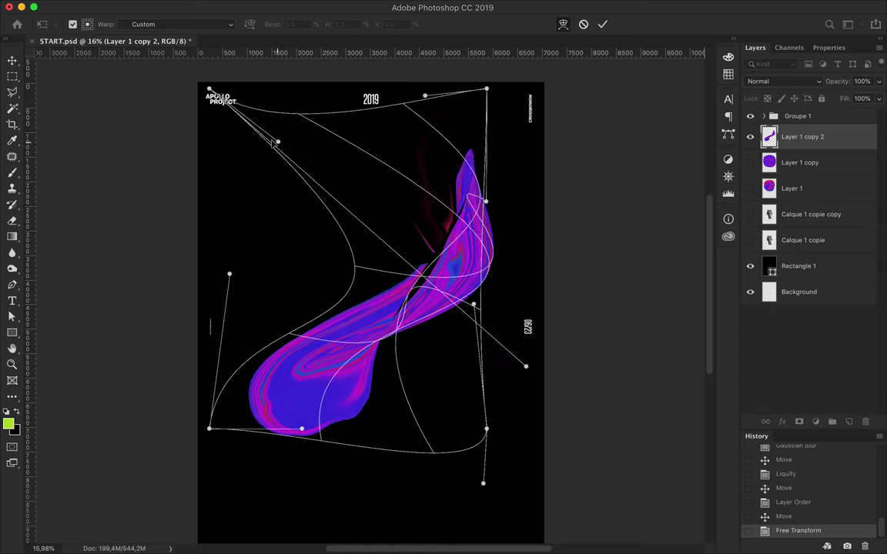
{"action": "left_click_drag", "start_coordinate": [399, 110], "coordinate": [193, 121]}
{"action": "key", "text": "Return"}
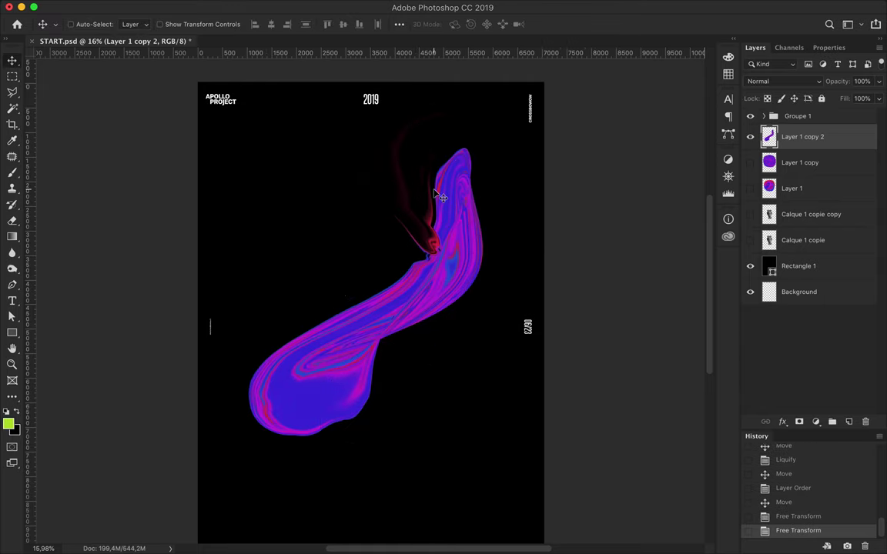
{"action": "left_click_drag", "start_coordinate": [439, 196], "coordinate": [477, 175]}
- Warp a copy of the round swirl into an S-shaped ribbon
{"action": "key", "text": "ctrl+bracketright"}
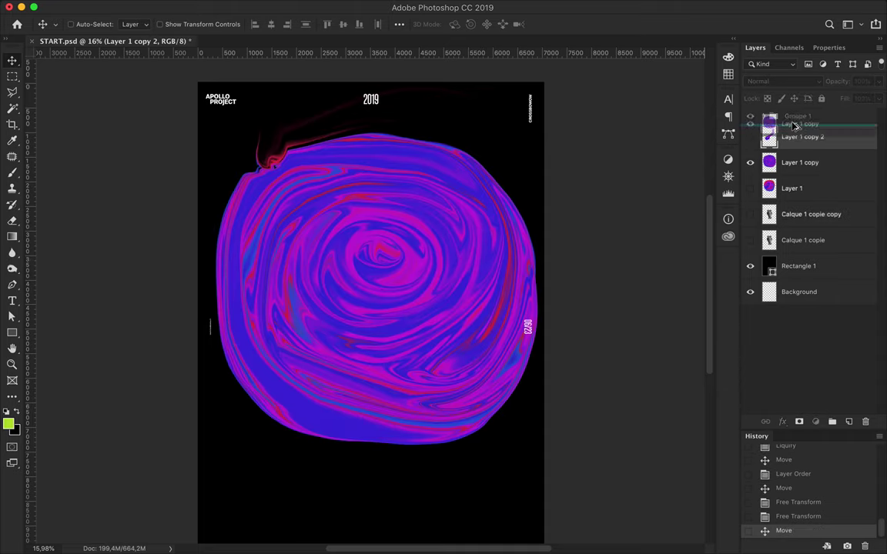
{"action": "key", "text": "ctrl+t"}
{"action": "right_click", "coordinate": [409, 201]}
{"action": "left_click", "coordinate": [438, 274]}
{"action": "mouse_move", "coordinate": [371, 265]}
{"action": "left_mouse_down"}
{"action": "mouse_move", "coordinate": [450, 243]}
{"action": "mouse_move", "coordinate": [362, 196]}
{"action": "left_mouse_up"}
{"action": "left_click_drag", "start_coordinate": [211, 444], "coordinate": [228, 439]}
{"action": "left_click_drag", "start_coordinate": [477, 254], "coordinate": [344, 201]}
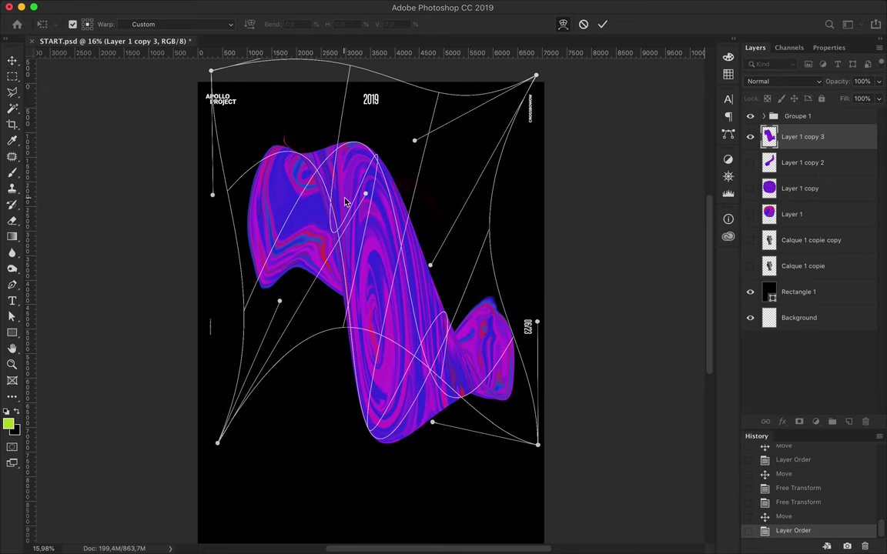
{"action": "key", "text": "Return"}
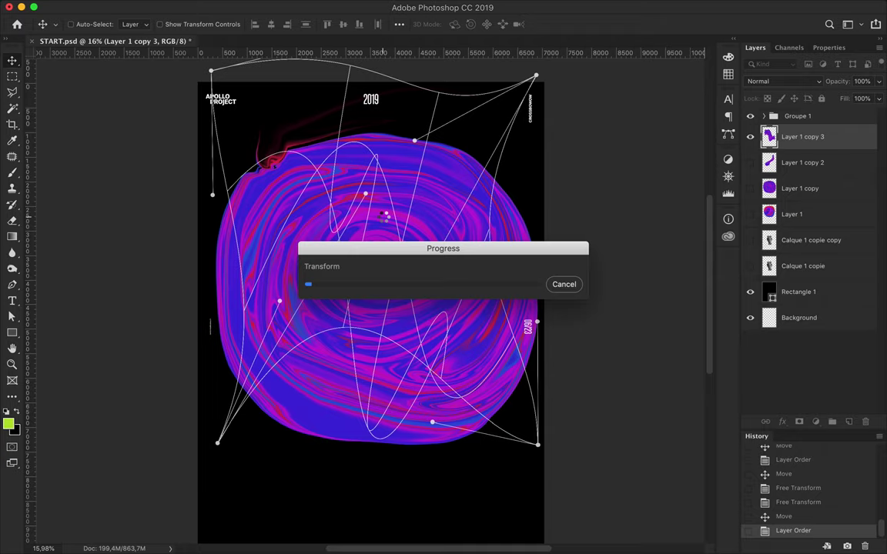
- Move the ribbon down and rotate it to about 58°, shifting it slightly right
{"action": "left_click_drag", "start_coordinate": [342, 218], "coordinate": [340, 243]}
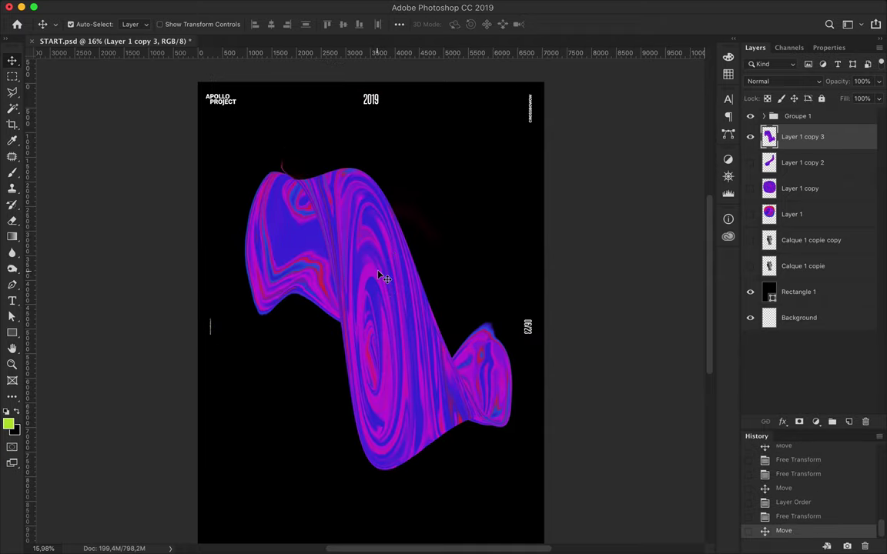
{"action": "key", "text": "ctrl+t"}
{"action": "left_click_drag", "start_coordinate": [269, 125], "coordinate": [409, 98]}
{"action": "left_click_drag", "start_coordinate": [394, 60], "coordinate": [453, 74]}
{"action": "left_click_drag", "start_coordinate": [371, 263], "coordinate": [401, 263]}
{"action": "key", "text": "Return"}
{"action": "left_click", "coordinate": [750, 136]}
- Hide the ribbon layer and delete the original swirl layer
{"action": "left_click", "coordinate": [801, 214]}
{"action": "left_click", "coordinate": [750, 214]}
{"action": "key", "text": "Delete"}
- On a new layer, paint a thick magenta ring with the soft brush from Swatches colours
{"action": "key", "text": "b"}
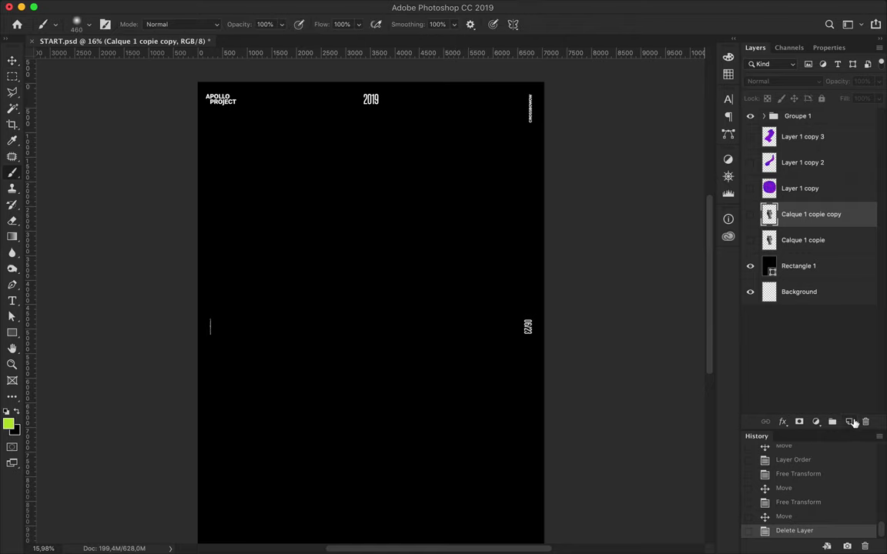
{"action": "left_click", "coordinate": [848, 422]}
{"action": "left_click", "coordinate": [728, 74]}
{"action": "left_click", "coordinate": [666, 65]}
{"action": "mouse_move", "coordinate": [301, 264]}
{"action": "left_mouse_down"}
{"action": "mouse_move", "coordinate": [311, 264]}
{"action": "mouse_move", "coordinate": [310, 284]}
{"action": "left_mouse_up"}
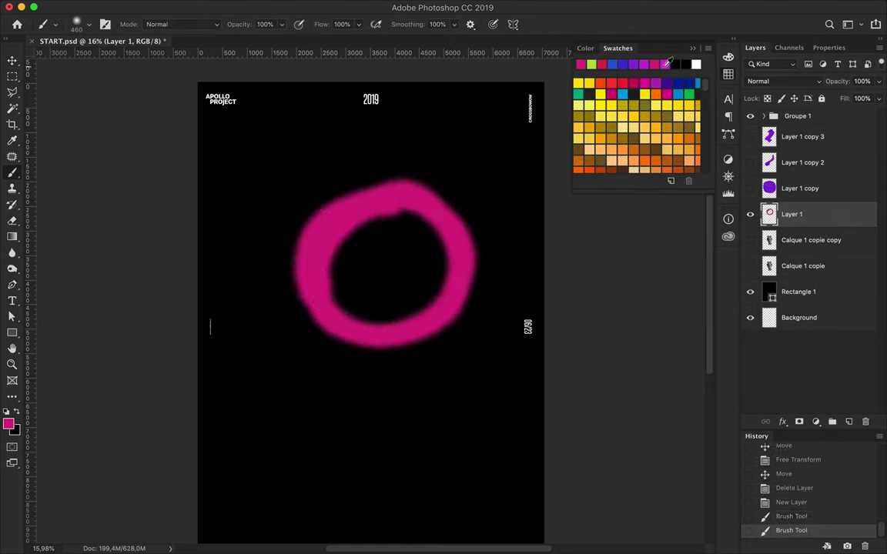
{"action": "left_click_drag", "start_coordinate": [328, 311], "coordinate": [441, 233]}
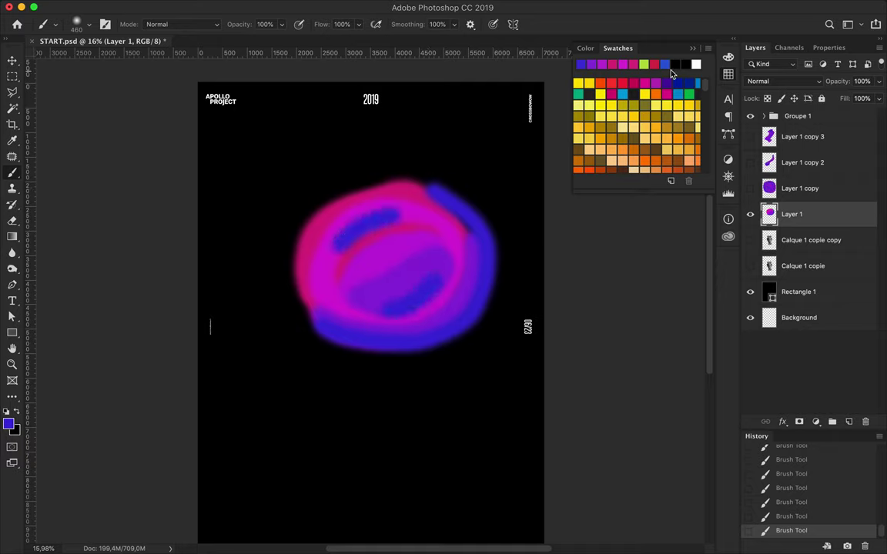
- Duplicate the painted blob layer and choose Gaussian Blur from the Filter menu
{"action": "key", "text": "ctrl+j"}
{"action": "left_click", "coordinate": [302, 6]}
{"action": "left_click", "coordinate": [485, 205]}
- Blur the blob copy at 194,2 px, then clip and merge the blob layers
{"action": "left_click_drag", "start_coordinate": [625, 286], "coordinate": [636, 290]}
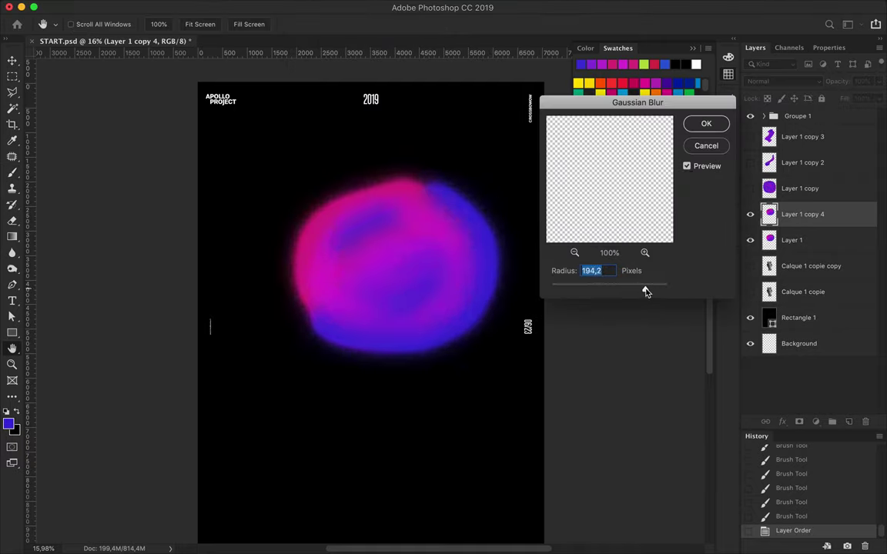
{"action": "key", "text": "Return"}
{"action": "left_click", "coordinate": [769, 241], "text": "ctrl"}
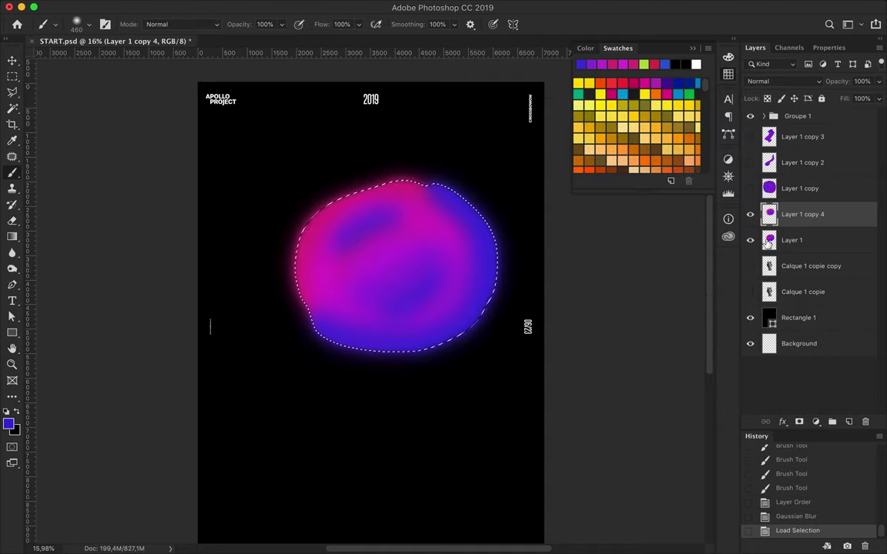
{"action": "key", "text": "ctrl+d"}
{"action": "key", "text": "m"}
{"action": "left_click_drag", "start_coordinate": [797, 223], "coordinate": [801, 250]}
{"action": "key", "text": "ctrl+alt+g"}
{"action": "key", "text": "ctrl+e"}
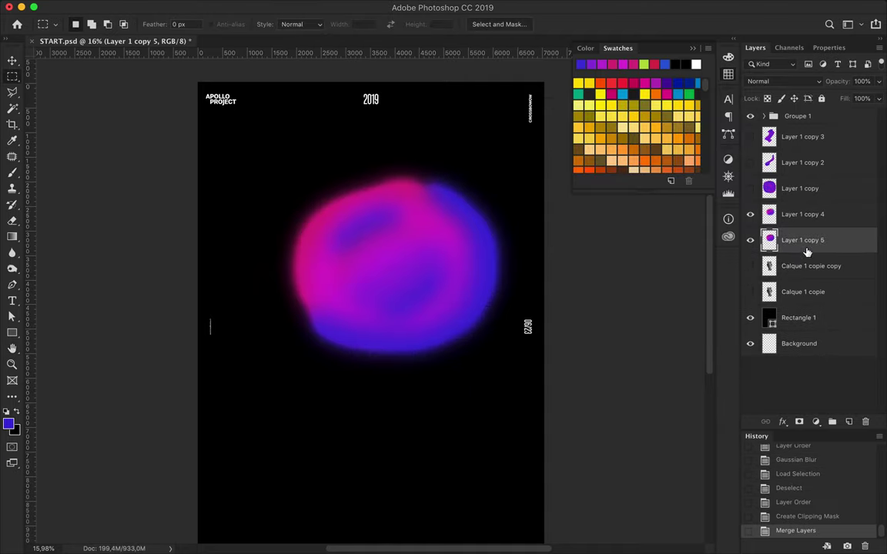
- Delete the old ribbon layers and warp the top blob copy into a curled shape
{"action": "left_click", "coordinate": [792, 219], "text": "shift"}
{"action": "left_click_drag", "start_coordinate": [806, 226], "coordinate": [782, 146]}
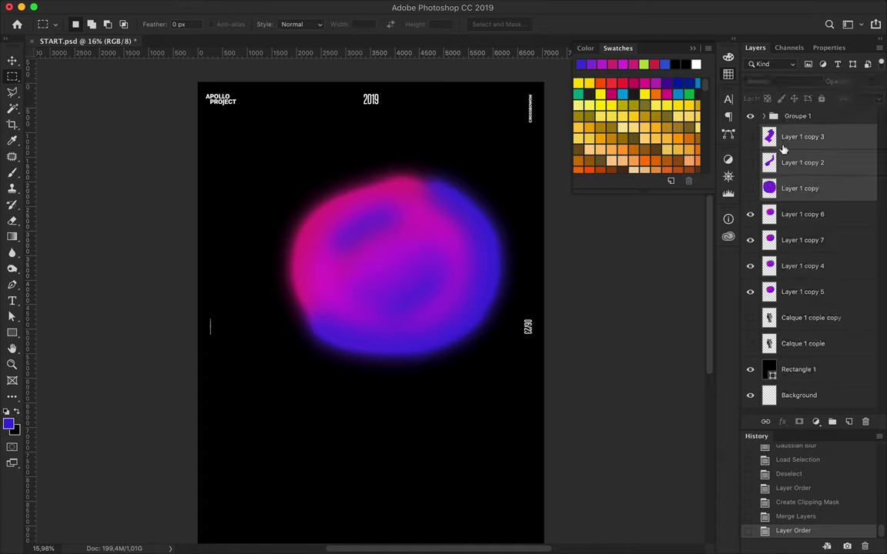
{"action": "key", "text": "Delete"}
{"action": "key", "text": "ctrl+t"}
{"action": "right_click", "coordinate": [352, 185]}
{"action": "left_click", "coordinate": [369, 245]}
{"action": "mouse_move", "coordinate": [380, 243]}
{"action": "left_mouse_down"}
{"action": "mouse_move", "coordinate": [341, 201]}
{"action": "mouse_move", "coordinate": [489, 342]}
{"action": "mouse_move", "coordinate": [338, 240]}
{"action": "mouse_move", "coordinate": [301, 171]}
{"action": "left_mouse_up"}
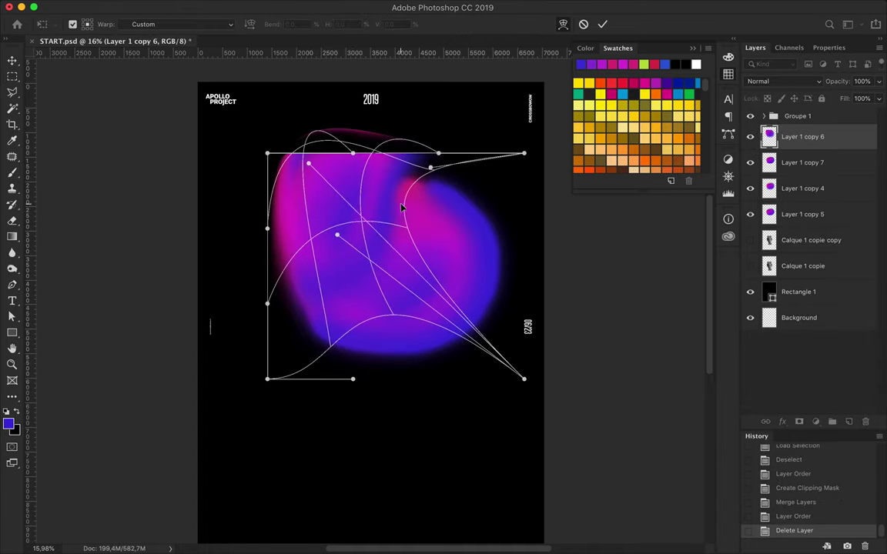
{"action": "key", "text": "Return"}
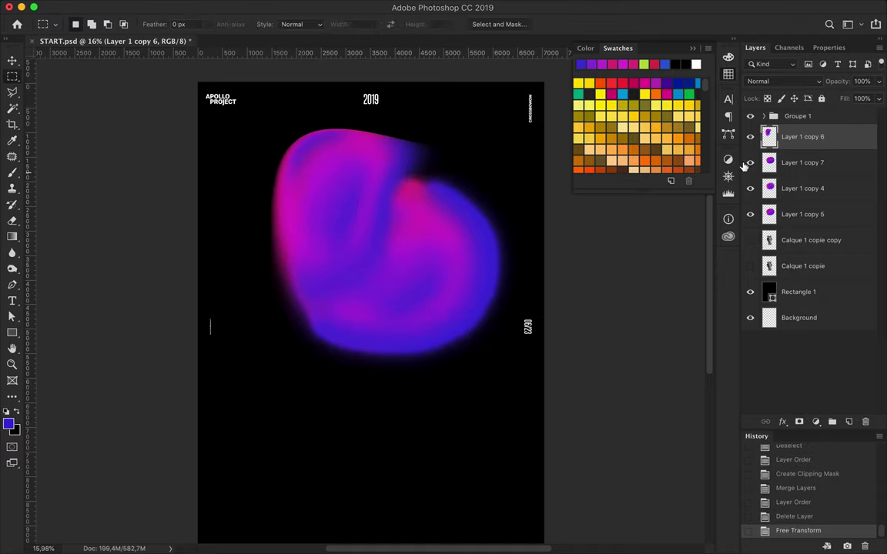
{"action": "key", "text": "v"}
{"action": "left_click_drag", "start_coordinate": [337, 198], "coordinate": [333, 257]}
- Hide the warped copy, show and duplicate the round blob, and merge the copies into Layer 1 copy 8
{"action": "left_click", "coordinate": [750, 136]}
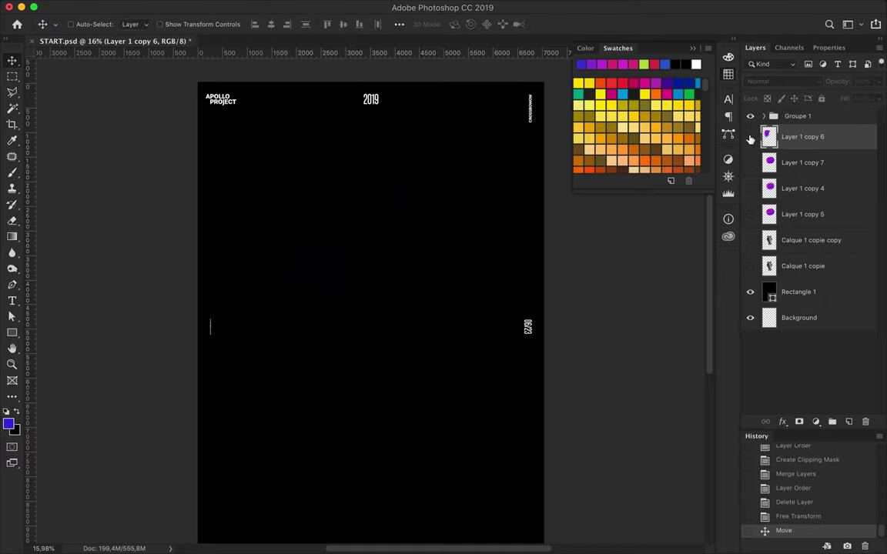
{"action": "left_click", "coordinate": [751, 163]}
{"action": "left_click", "coordinate": [802, 163]}
{"action": "key", "text": "ctrl+]"}
{"action": "key", "text": "ctrl+alt+e"}
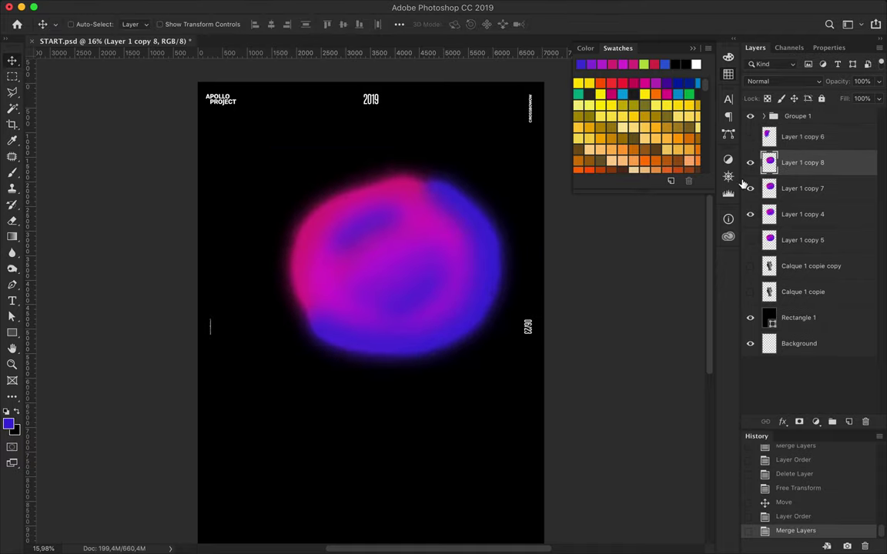
- Warp Layer 1 copy 8 into a diagonal leaf shape and move it aside
{"action": "key", "text": "ctrl+t"}
{"action": "right_click", "coordinate": [350, 265]}
{"action": "left_click", "coordinate": [375, 336]}
{"action": "mouse_move", "coordinate": [385, 324]}
{"action": "left_mouse_down"}
{"action": "mouse_move", "coordinate": [416, 277]}
{"action": "mouse_move", "coordinate": [363, 282]}
{"action": "mouse_move", "coordinate": [382, 263]}
{"action": "mouse_move", "coordinate": [416, 265]}
{"action": "left_mouse_up"}
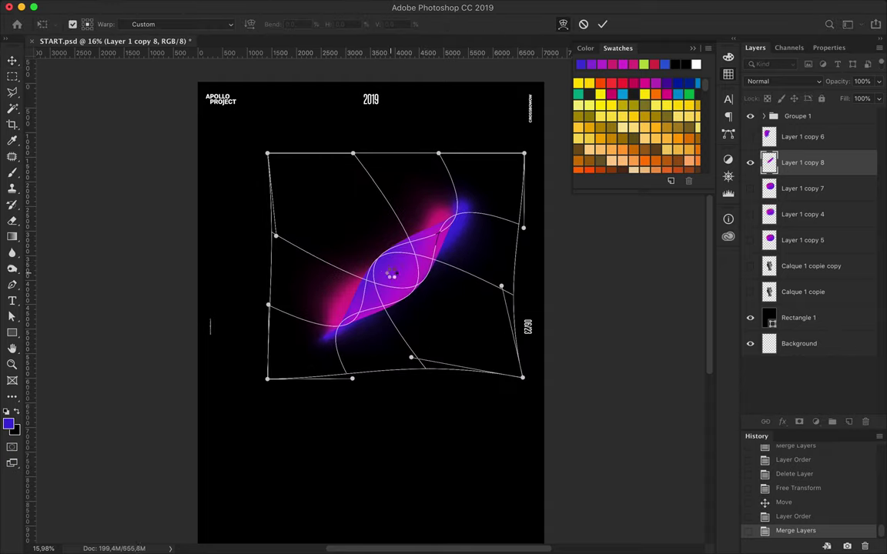
{"action": "key", "text": "Return"}
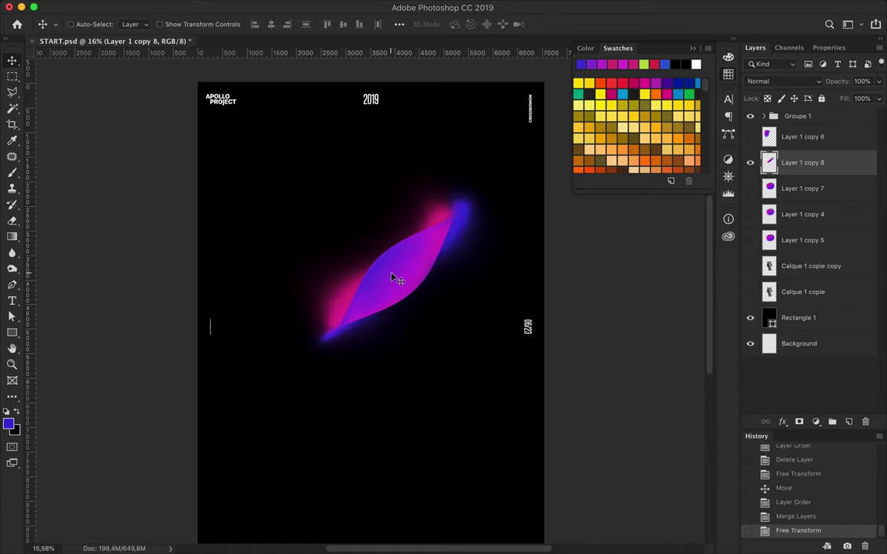
{"action": "left_click_drag", "start_coordinate": [394, 279], "coordinate": [338, 227]}
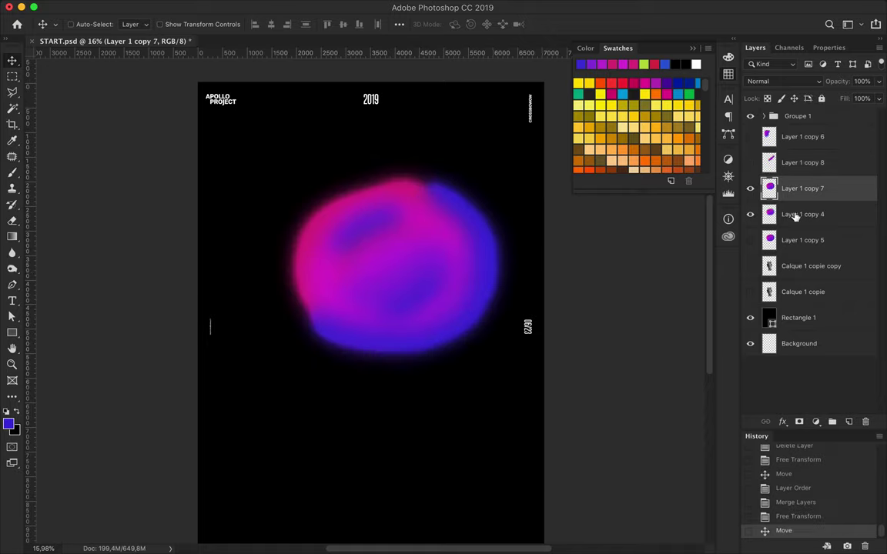
- Duplicate the round blob as copy 9, warp it into a large curved form, and place it
{"action": "key", "text": "ctrl+e"}
{"action": "key", "text": "ctrl+t"}
{"action": "right_click", "coordinate": [379, 222]}
{"action": "left_click", "coordinate": [400, 285]}
{"action": "left_click_drag", "start_coordinate": [382, 234], "coordinate": [323, 251]}
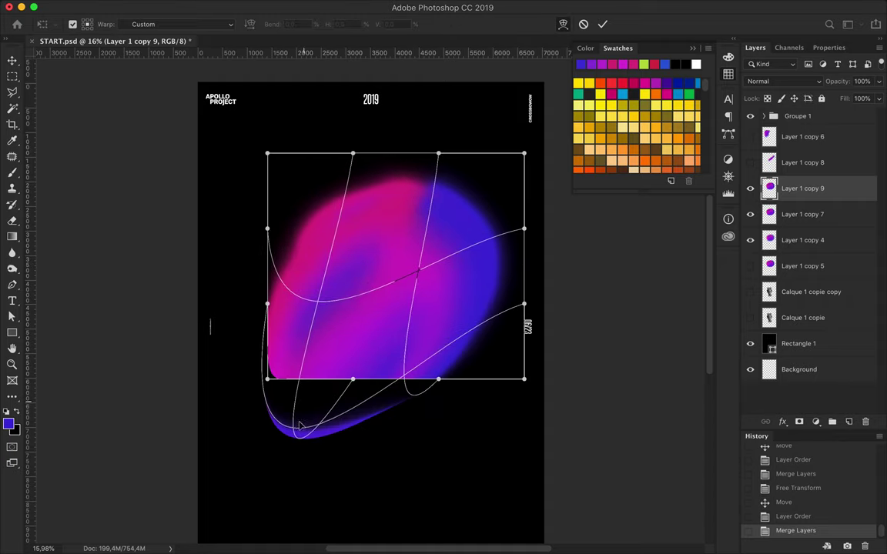
{"action": "left_click_drag", "start_coordinate": [524, 304], "coordinate": [328, 248]}
{"action": "mouse_move", "coordinate": [523, 227]}
{"action": "left_mouse_down"}
{"action": "mouse_move", "coordinate": [356, 171]}
{"action": "mouse_move", "coordinate": [317, 102]}
{"action": "left_mouse_up"}
{"action": "left_click_drag", "start_coordinate": [430, 148], "coordinate": [408, 107]}
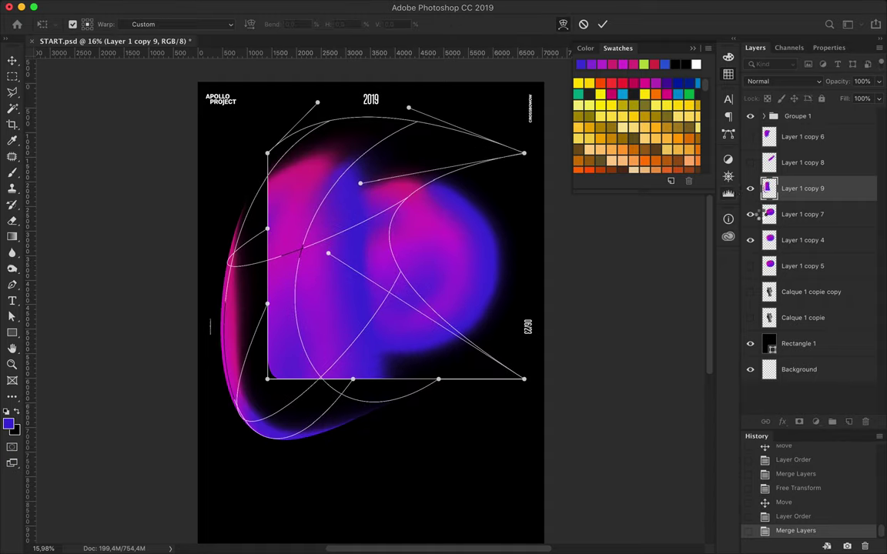
{"action": "key", "text": "Return"}
{"action": "mouse_move", "coordinate": [416, 347]}
{"action": "left_mouse_down"}
{"action": "mouse_move", "coordinate": [331, 242]}
{"action": "mouse_move", "coordinate": [212, 233]}
{"action": "left_mouse_up"}
- Rotate the leaf shape about -109° and shift its layer in the stack
{"action": "left_click", "coordinate": [453, 226], "text": "ctrl"}
{"action": "key", "text": "ctrl+t"}
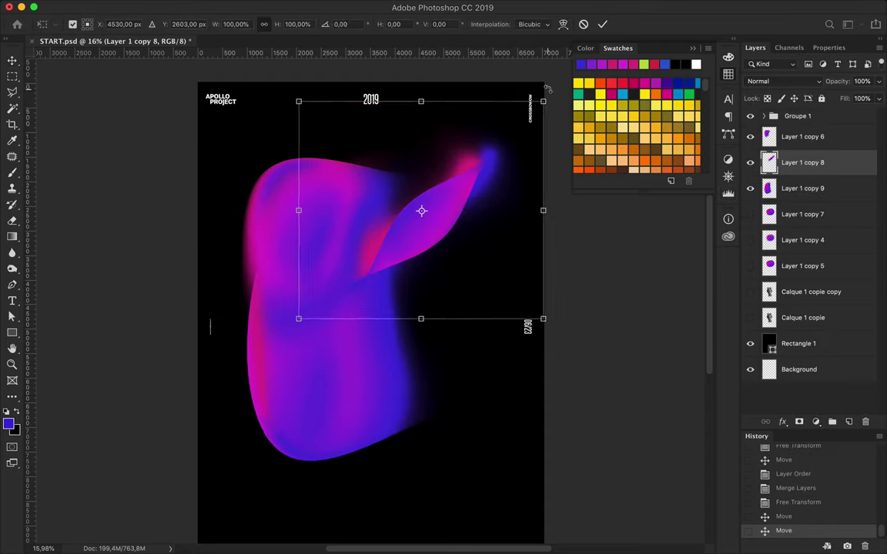
{"action": "left_click_drag", "start_coordinate": [501, 135], "coordinate": [331, 163]}
{"action": "key", "text": "Return"}
{"action": "key", "text": "ctrl+bracketright"}
{"action": "key", "text": "ctrl+bracketleft"}
- Reposition the leaf and large blob, settling copy 9 below copy 8 in the stack
{"action": "left_click_drag", "start_coordinate": [565, 210], "coordinate": [440, 208]}
{"action": "left_click_drag", "start_coordinate": [827, 193], "coordinate": [818, 138]}
{"action": "left_click_drag", "start_coordinate": [319, 373], "coordinate": [350, 382]}
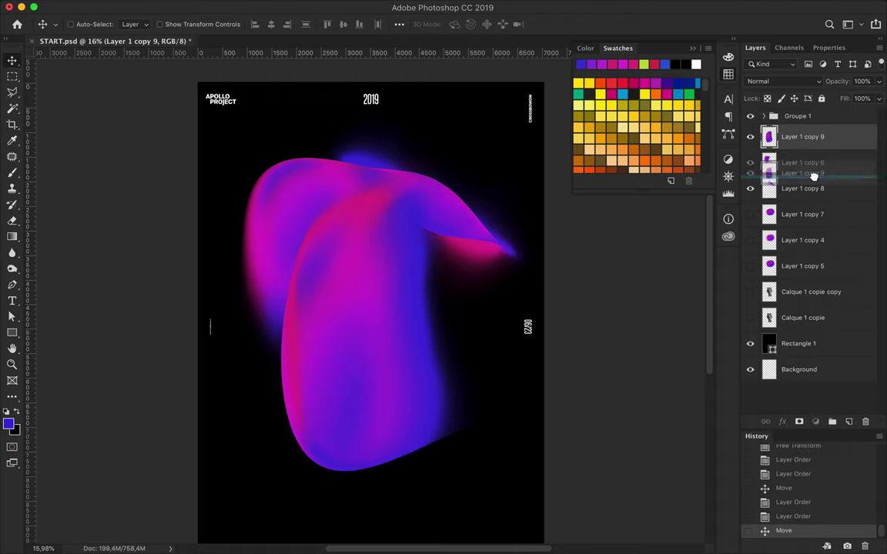
{"action": "left_click_drag", "start_coordinate": [808, 139], "coordinate": [808, 179]}
{"action": "left_click_drag", "start_coordinate": [352, 392], "coordinate": [344, 323]}
- Show the statue head and add a Levels adjustment set to 15 / 1.64 / 203
{"action": "left_click", "coordinate": [827, 292]}
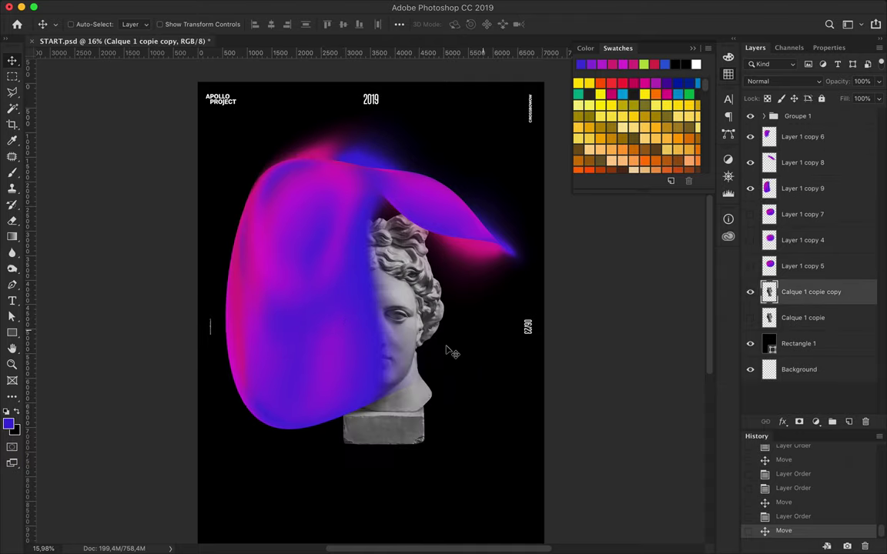
{"action": "left_click_drag", "start_coordinate": [408, 377], "coordinate": [404, 347]}
{"action": "left_click", "coordinate": [816, 422]}
{"action": "left_click", "coordinate": [778, 467]}
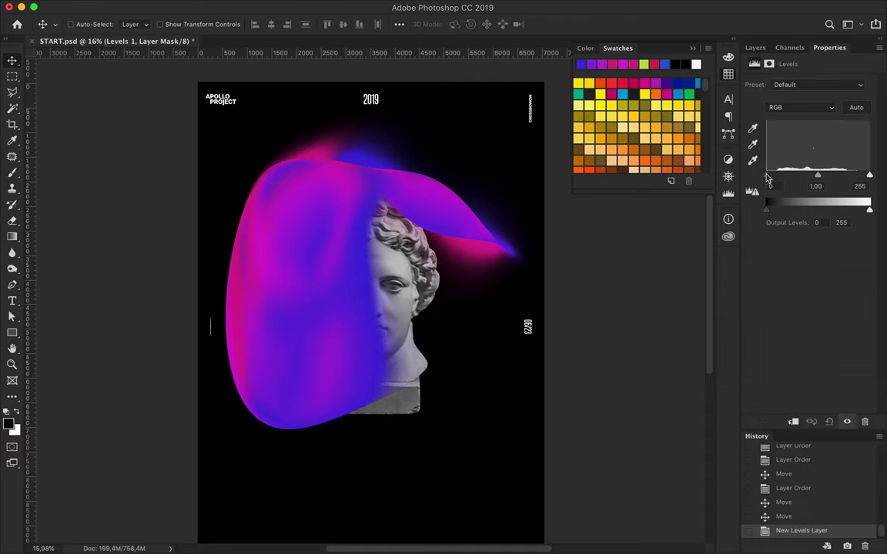
{"action": "left_click_drag", "start_coordinate": [774, 177], "coordinate": [778, 177]}
{"action": "left_click_drag", "start_coordinate": [869, 176], "coordinate": [802, 176]}
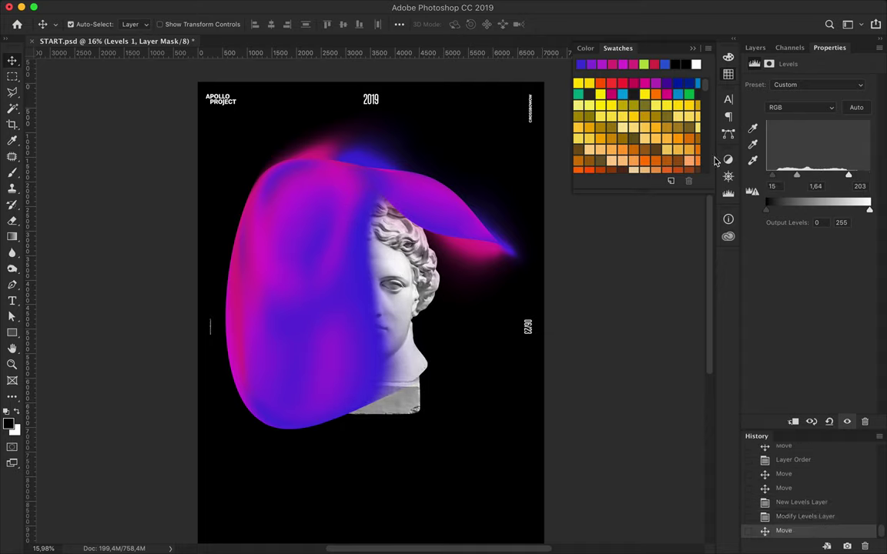
- Move the statue head right and down and merge the Levels adjustment into it
{"action": "left_click", "coordinate": [755, 47]}
{"action": "left_click", "coordinate": [808, 317]}
{"action": "left_click_drag", "start_coordinate": [420, 262], "coordinate": [493, 333]}
{"action": "left_click", "coordinate": [831, 296], "text": "shift"}
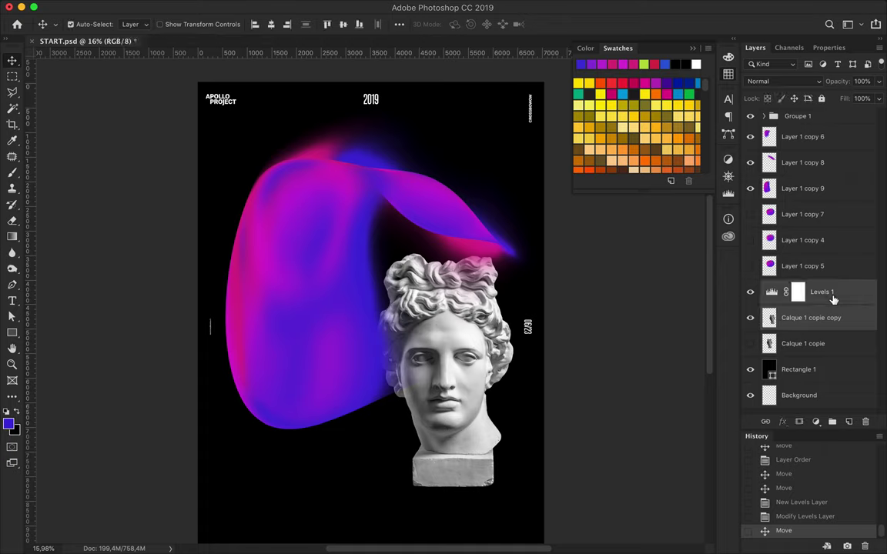
{"action": "key", "text": "ctrl+e"}
{"action": "mouse_move", "coordinate": [450, 281]}
{"action": "left_mouse_down"}
{"action": "mouse_move", "coordinate": [389, 227]}
{"action": "mouse_move", "coordinate": [454, 285]}
{"action": "left_mouse_up"}
{"action": "key", "text": "p"}
{"action": "left_click", "coordinate": [93, 24]}
- Outline a slice of the statue's face, paste it as Layer 1, and bring it to the top
{"action": "left_click", "coordinate": [451, 342]}
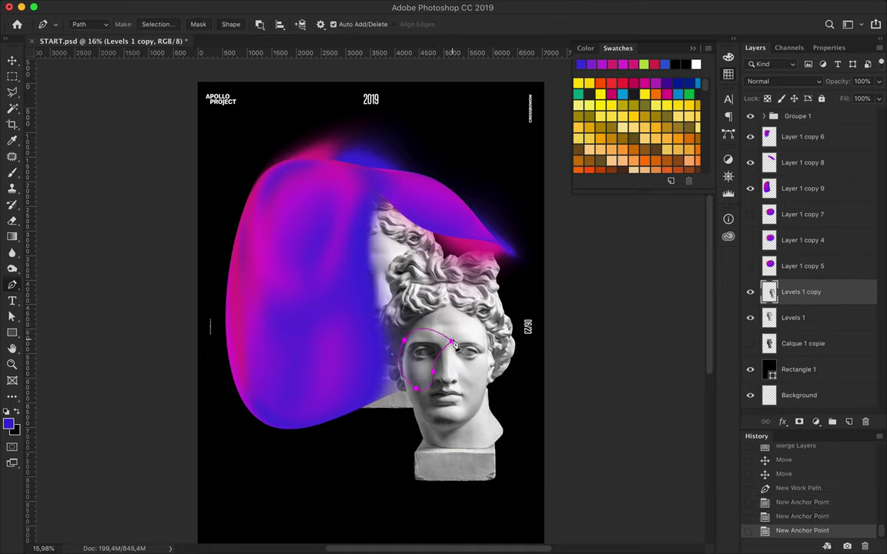
{"action": "left_click", "coordinate": [158, 23]}
{"action": "left_click", "coordinate": [465, 218]}
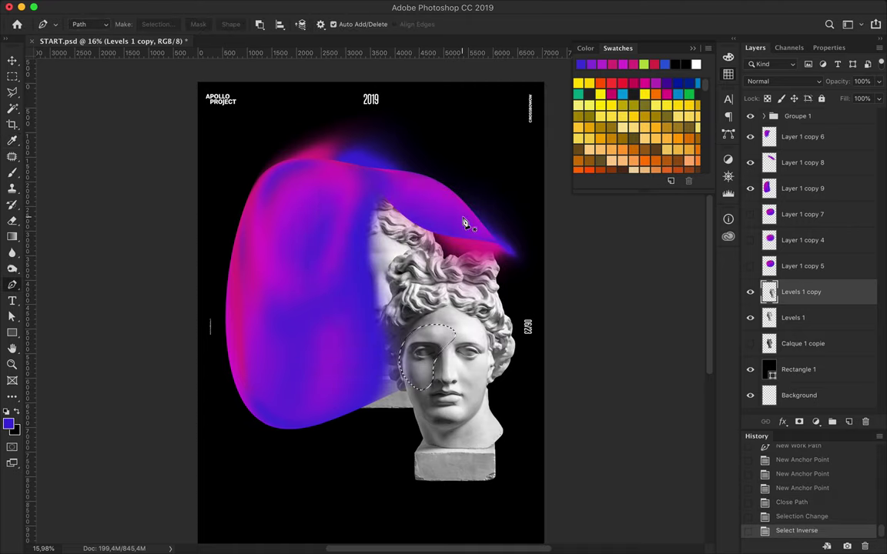
{"action": "key", "text": "ctrl+c"}
{"action": "key", "text": "ctrl+v"}
{"action": "key", "text": "v"}
{"action": "key", "text": "ctrl+shift+bracketright"}
- Position the face slice over the purple blob, then add Layer 2 with the slice's outline selected
{"action": "left_click_drag", "start_coordinate": [431, 354], "coordinate": [358, 293]}
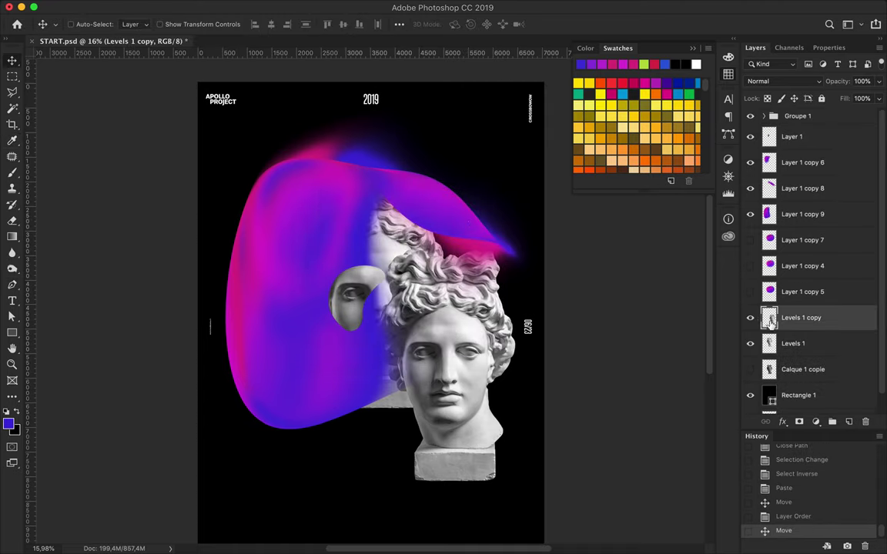
{"action": "left_click", "coordinate": [750, 317]}
{"action": "left_click", "coordinate": [793, 344]}
{"action": "left_click", "coordinate": [791, 136]}
{"action": "mouse_move", "coordinate": [342, 316]}
{"action": "left_mouse_down"}
{"action": "mouse_move", "coordinate": [339, 296]}
{"action": "mouse_move", "coordinate": [369, 264]}
{"action": "left_mouse_up"}
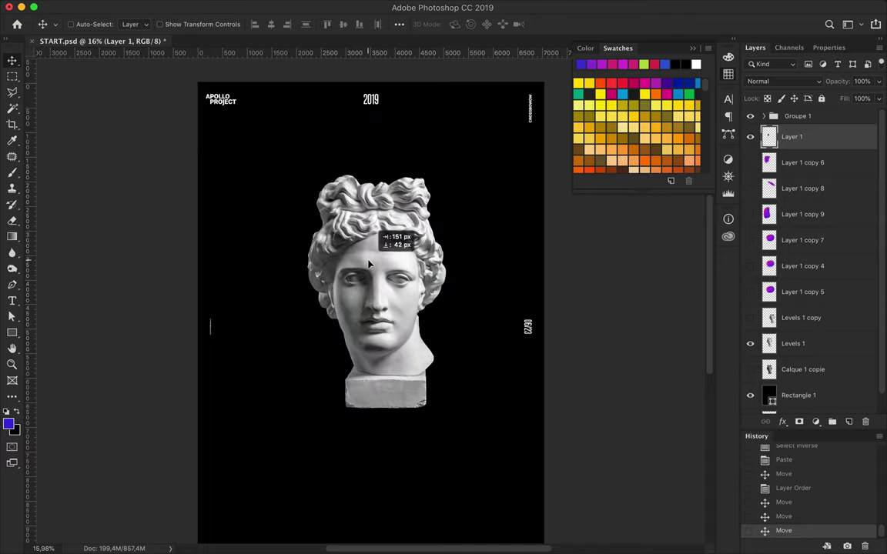
{"action": "left_click_drag", "start_coordinate": [760, 162], "coordinate": [752, 241]}
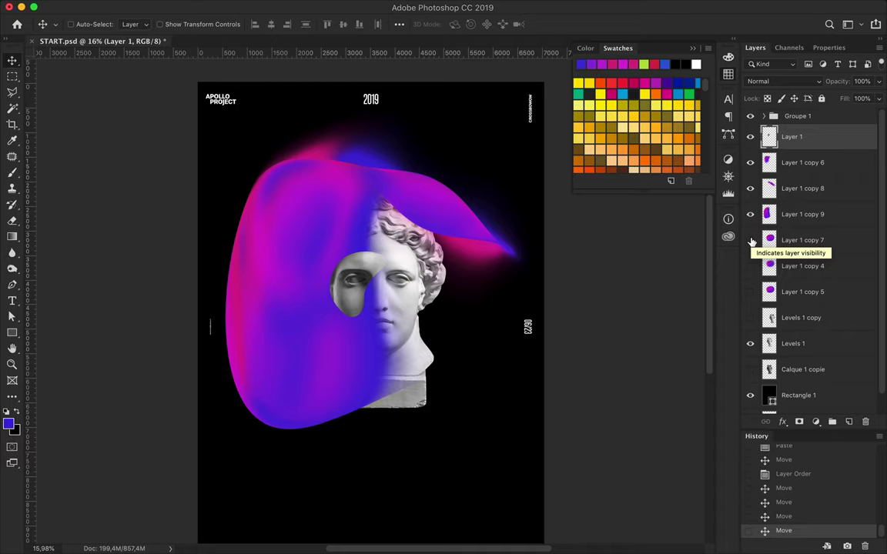
{"action": "left_click", "coordinate": [848, 422]}
{"action": "left_click", "coordinate": [768, 162], "text": "super"}
{"action": "key", "text": "b"}
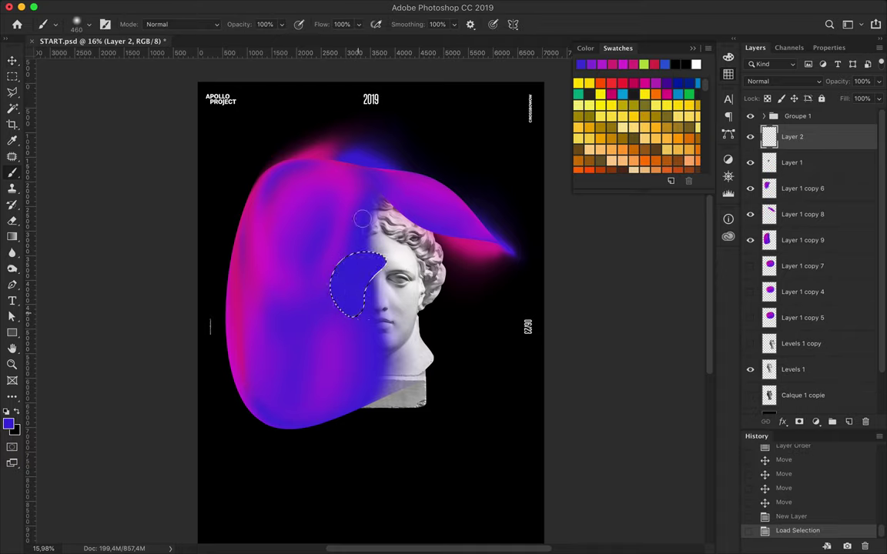
- Place the painted blue Layer 2 beneath the face slice and give it a 56-pixel Gaussian Blur
{"action": "key", "text": "super+d"}
{"action": "key", "text": "v"}
{"action": "left_click_drag", "start_coordinate": [792, 136], "coordinate": [796, 170]}
{"action": "left_click", "coordinate": [303, 7]}
{"action": "mouse_move", "coordinate": [314, 176]}
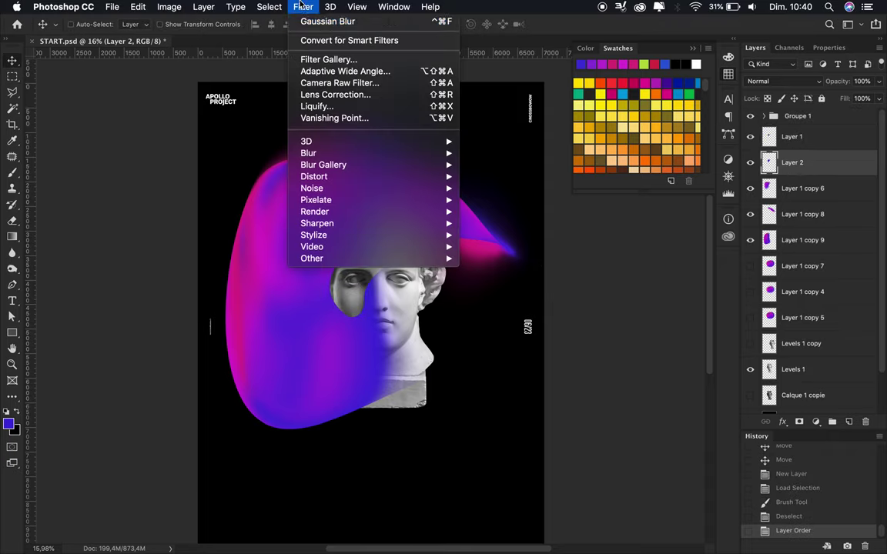
{"action": "left_click", "coordinate": [505, 198]}
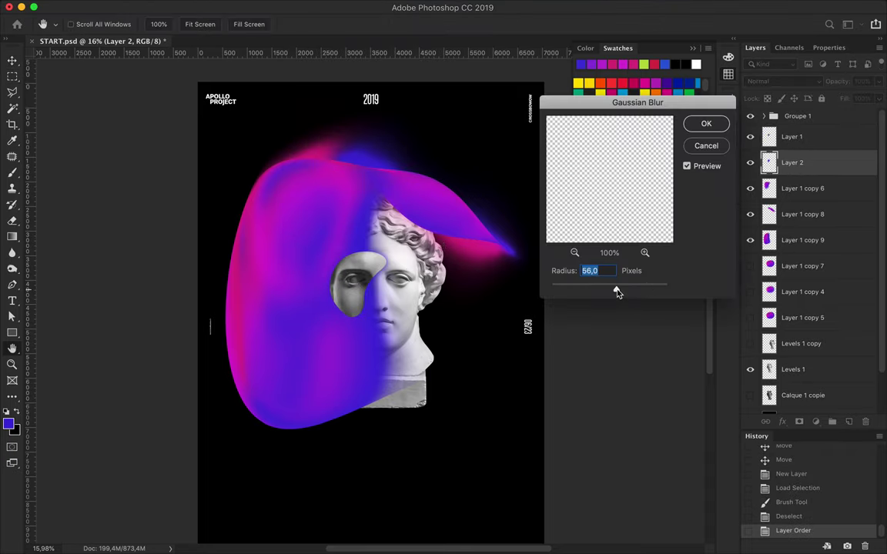
{"action": "key", "text": "Return"}
{"action": "left_click", "coordinate": [778, 81]}
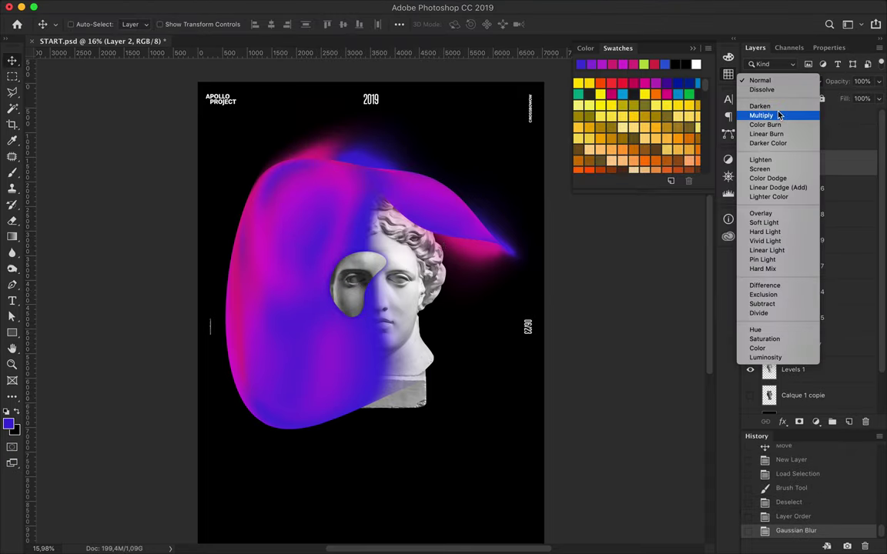
- Set the blue shadow to Multiply and add a Levels adjustment layer
{"action": "left_click", "coordinate": [777, 116]}
{"action": "left_click", "coordinate": [815, 422]}
{"action": "left_click", "coordinate": [746, 432]}
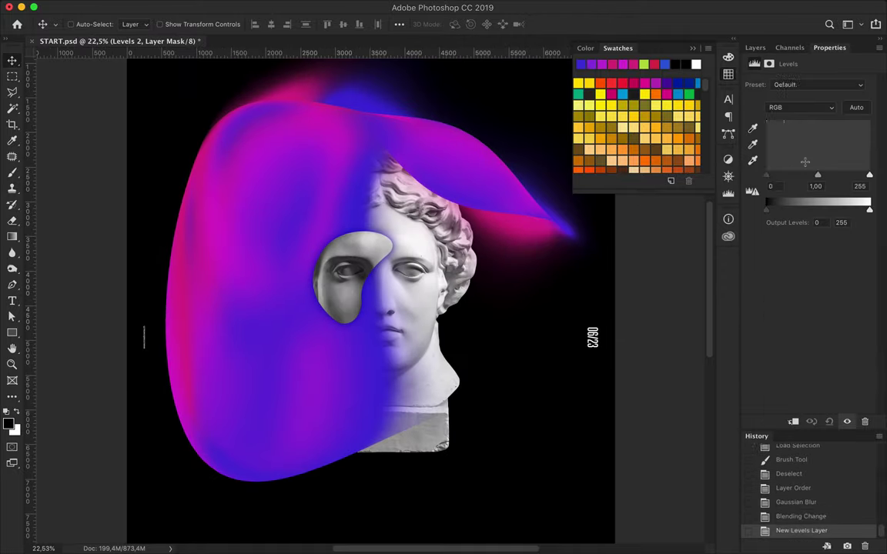
- Clip Levels (black input 32) and a Hue/Saturation at Saturation -100 to the shadow layer
{"action": "left_click_drag", "start_coordinate": [766, 176], "coordinate": [781, 176]}
{"action": "left_click", "coordinate": [755, 48]}
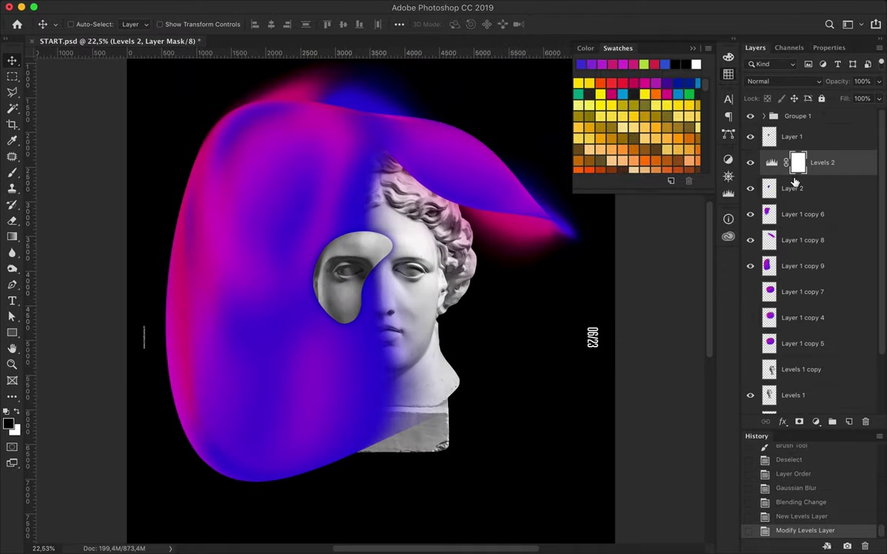
{"action": "left_click", "coordinate": [791, 176], "text": "alt"}
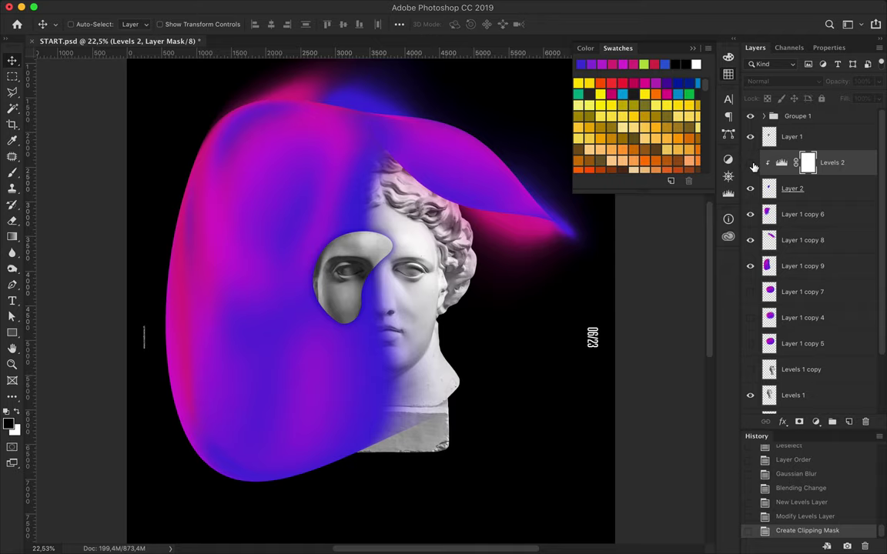
{"action": "left_click", "coordinate": [816, 188]}
{"action": "left_click", "coordinate": [816, 422]}
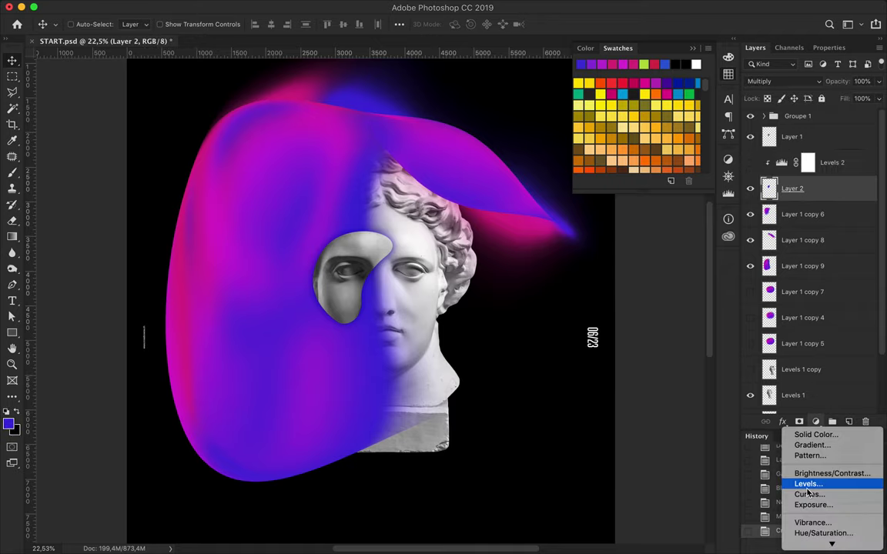
{"action": "left_click", "coordinate": [809, 518]}
{"action": "left_click_drag", "start_coordinate": [808, 155], "coordinate": [749, 154]}
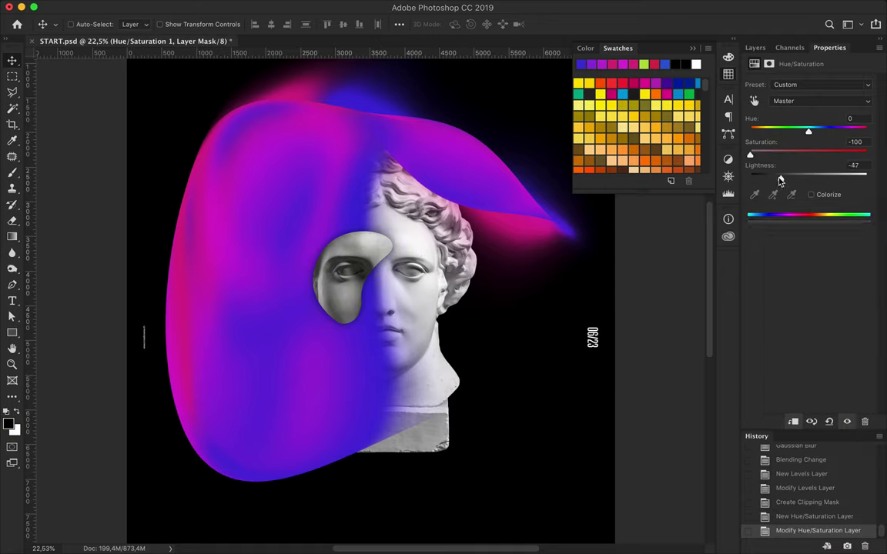
{"action": "left_click", "coordinate": [755, 47]}
{"action": "left_click", "coordinate": [793, 214]}
- Duplicate both adjustment layers and move the copies higher in the stack
{"action": "left_click", "coordinate": [783, 81]}
{"action": "left_click", "coordinate": [724, 71]}
{"action": "left_click", "coordinate": [831, 162]}
{"action": "left_click", "coordinate": [839, 189], "text": "shift"}
{"action": "left_click_drag", "start_coordinate": [831, 176], "coordinate": [831, 154]}
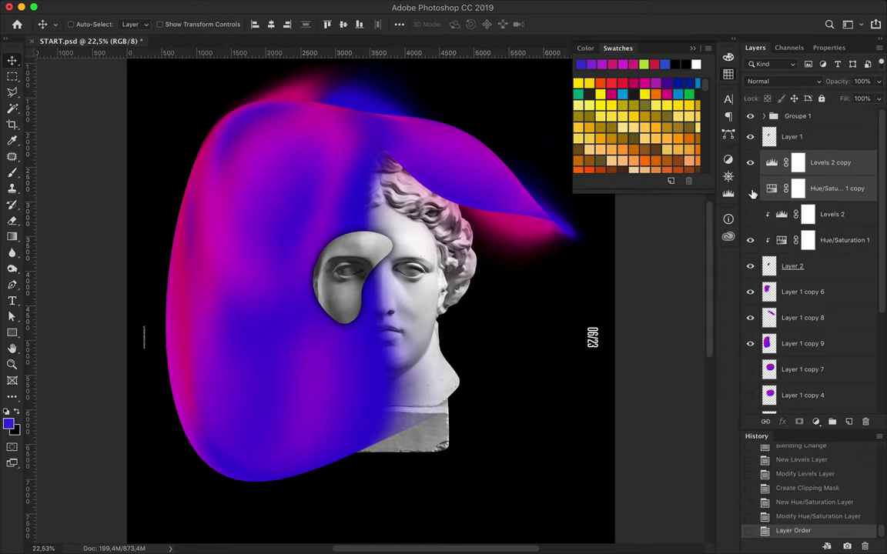
- Merge the shadow with its Levels and Hue/Saturation layers and warp the result
{"action": "left_click", "coordinate": [793, 214]}
{"action": "left_click", "coordinate": [793, 266], "text": "shift"}
{"action": "key", "text": "ctrl+e"}
{"action": "key", "text": "ctrl+t"}
{"action": "right_click", "coordinate": [383, 245]}
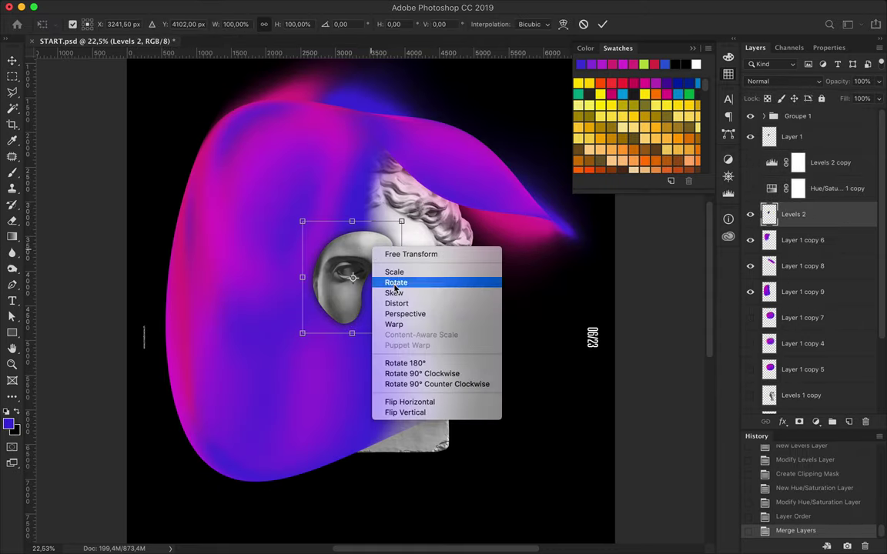
{"action": "left_click", "coordinate": [399, 326]}
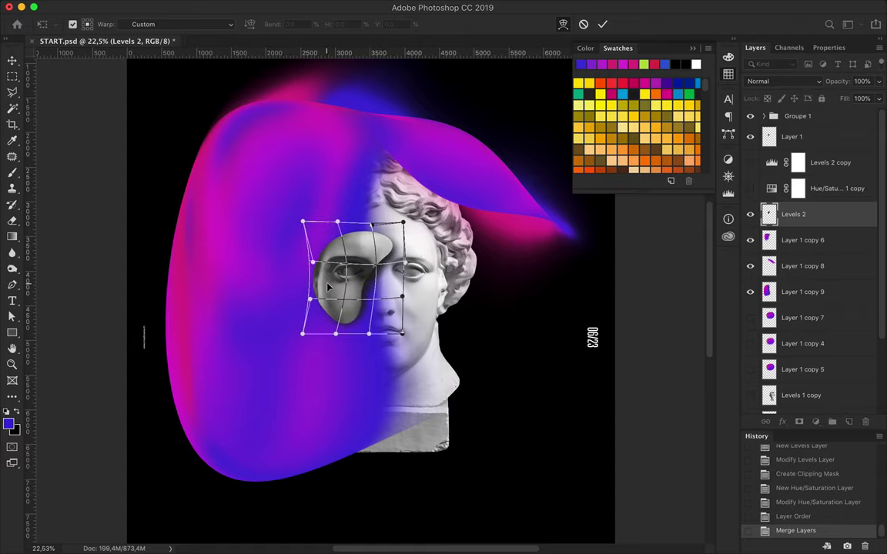
{"action": "key", "text": "Return"}
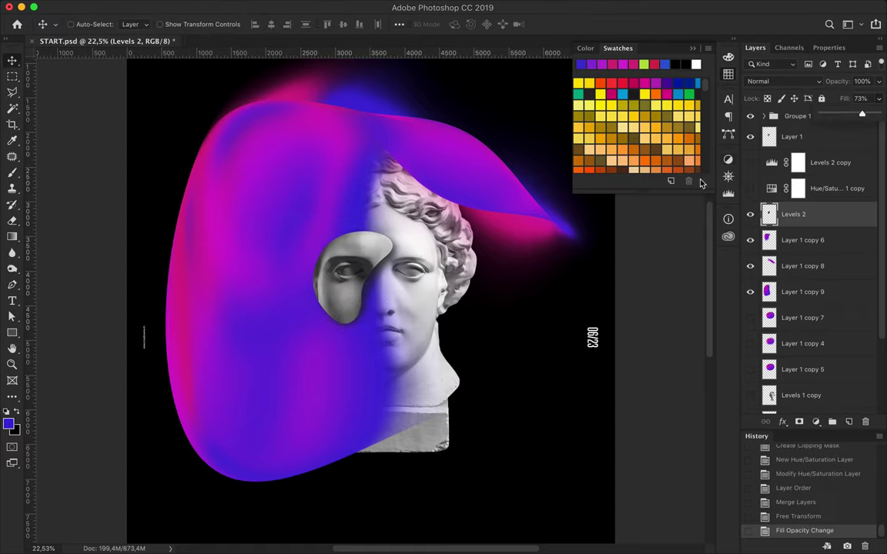
- Scale the large purple blob, Layer 1 copy 9, down to about 91.58%
{"action": "scroll", "coordinate": [479, 285], "scroll_direction": "down", "scroll_amount": 2}
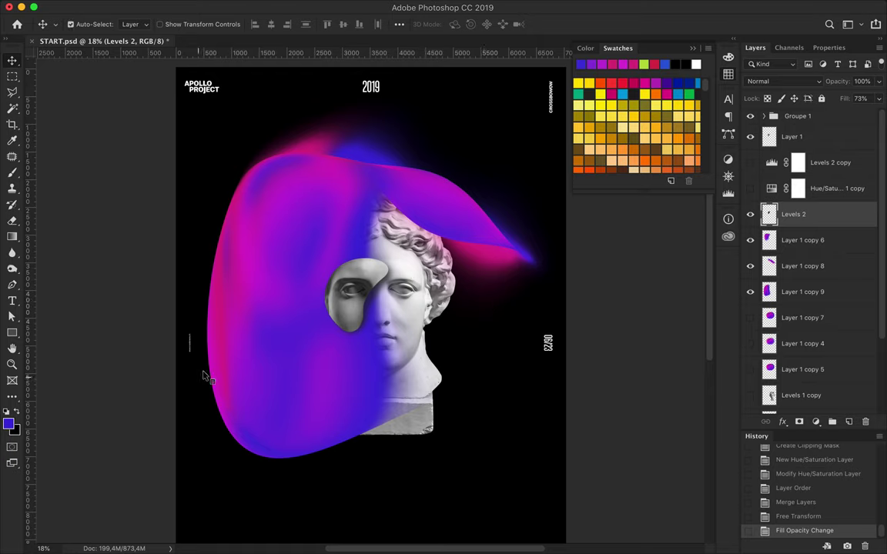
{"action": "left_click", "coordinate": [202, 385], "text": "ctrl"}
{"action": "key", "text": "ctrl+t"}
{"action": "left_click_drag", "start_coordinate": [208, 460], "coordinate": [227, 426]}
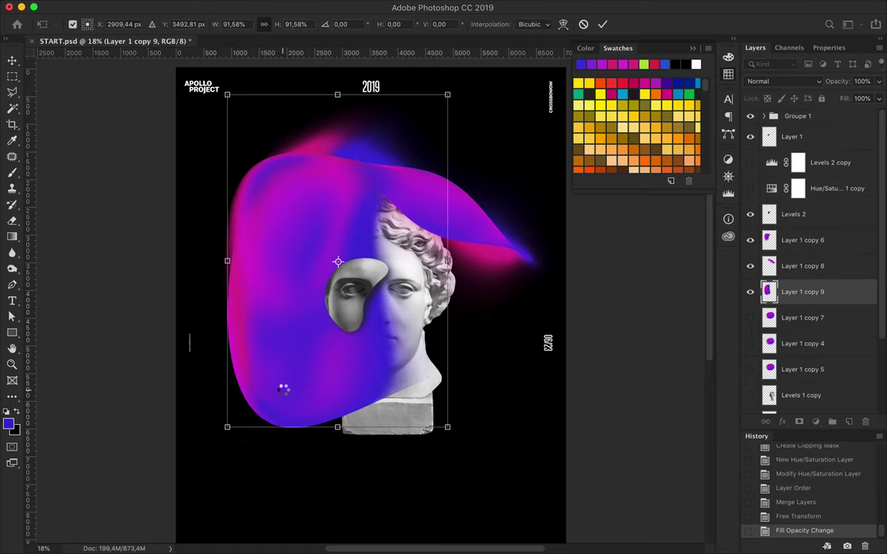
{"action": "key", "text": "Return"}
- Lower the blob and statue, move the new blob copies above the others, and merge them
{"action": "scroll", "coordinate": [301, 413], "scroll_direction": "down", "scroll_amount": 1}
{"action": "scroll", "coordinate": [335, 267], "scroll_direction": "up", "scroll_amount": 1}
{"action": "scroll", "coordinate": [335, 266], "scroll_direction": "up", "scroll_amount": 2}
{"action": "scroll", "coordinate": [837, 326], "scroll_direction": "down", "scroll_amount": 2}
{"action": "scroll", "coordinate": [837, 327], "scroll_direction": "up", "scroll_amount": 2}
{"action": "left_click_drag", "start_coordinate": [417, 255], "coordinate": [418, 300]}
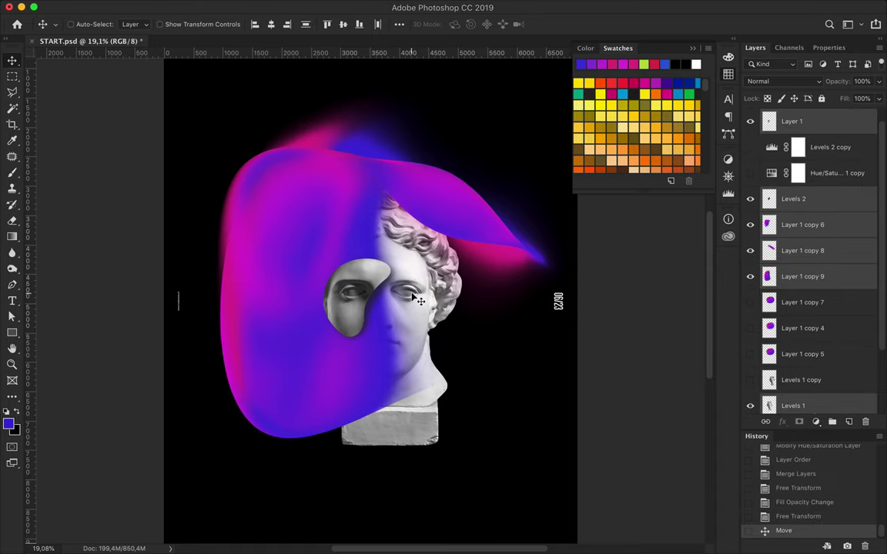
{"action": "scroll", "coordinate": [372, 299], "scroll_direction": "down", "scroll_amount": 2}
{"action": "left_click", "coordinate": [440, 288], "text": "ctrl"}
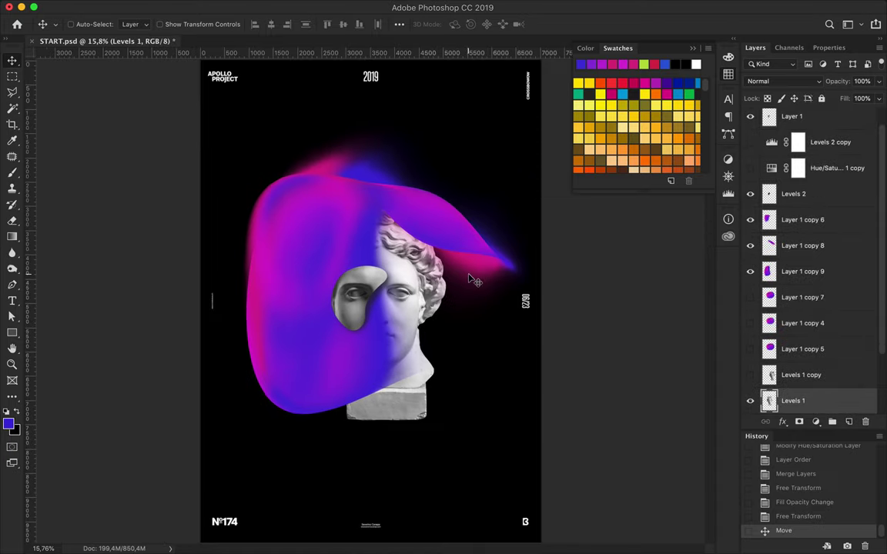
{"action": "scroll", "coordinate": [471, 279], "scroll_direction": "up", "scroll_amount": 2}
{"action": "scroll", "coordinate": [411, 277], "scroll_direction": "down", "scroll_amount": 1}
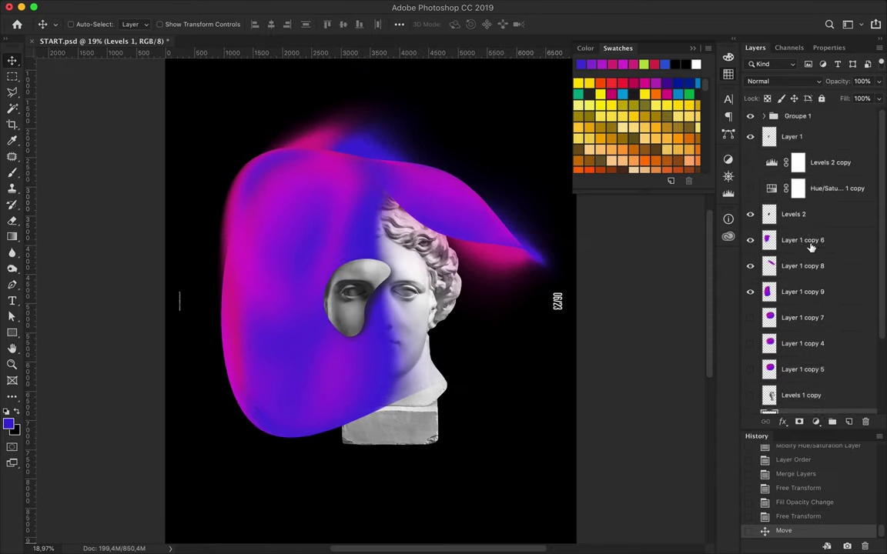
{"action": "left_click_drag", "start_coordinate": [756, 292], "coordinate": [766, 227]}
{"action": "key", "text": "ctrl+e"}
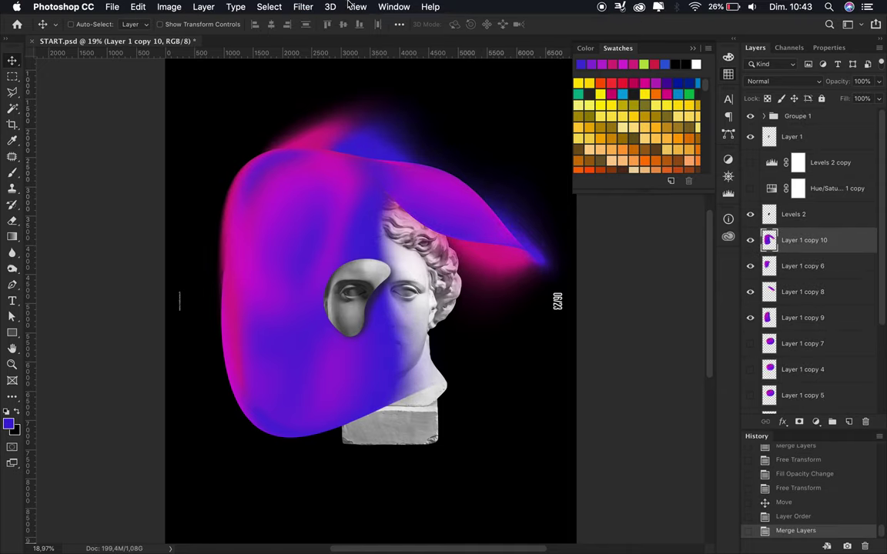
- Blur Layer 1 copy 10 by 56 pixels and set it to Linear Dodge (Add) at 10% fill
{"action": "left_click", "coordinate": [303, 6]}
{"action": "left_click", "coordinate": [508, 207]}
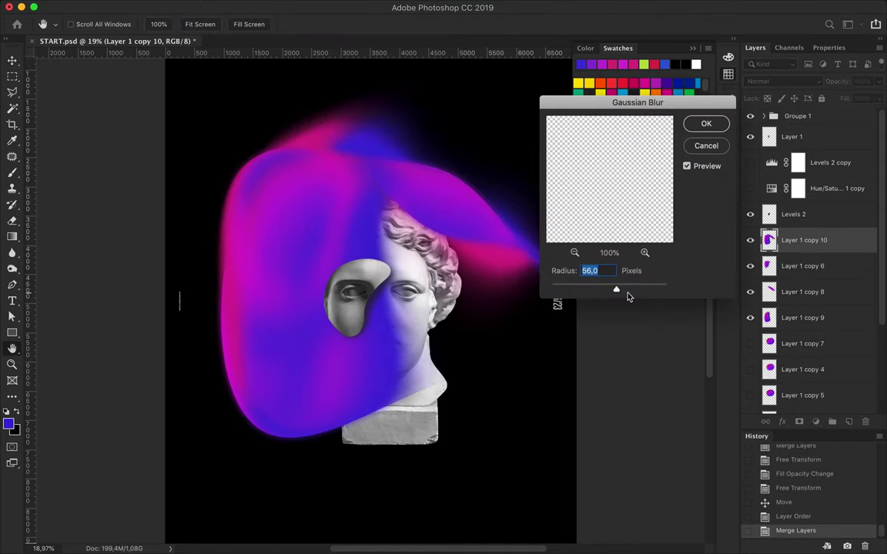
{"action": "key", "text": "Return"}
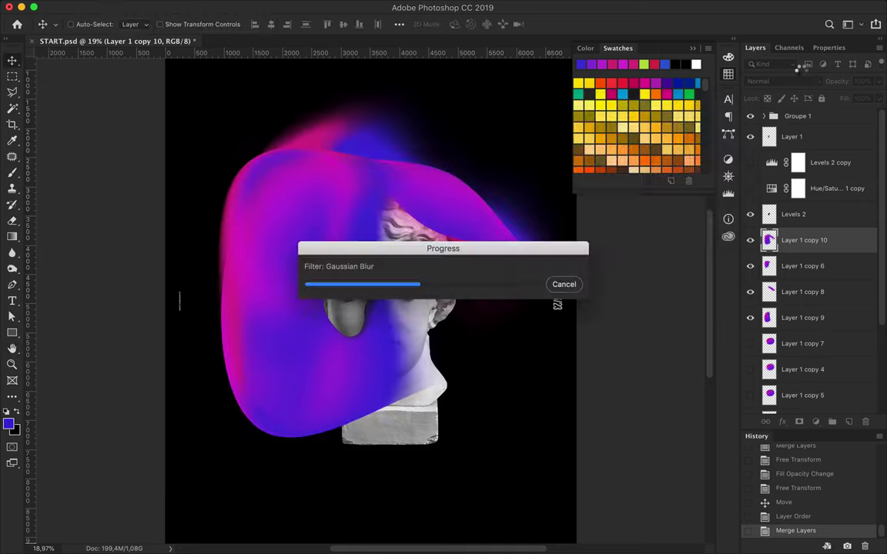
{"action": "left_click", "coordinate": [770, 81]}
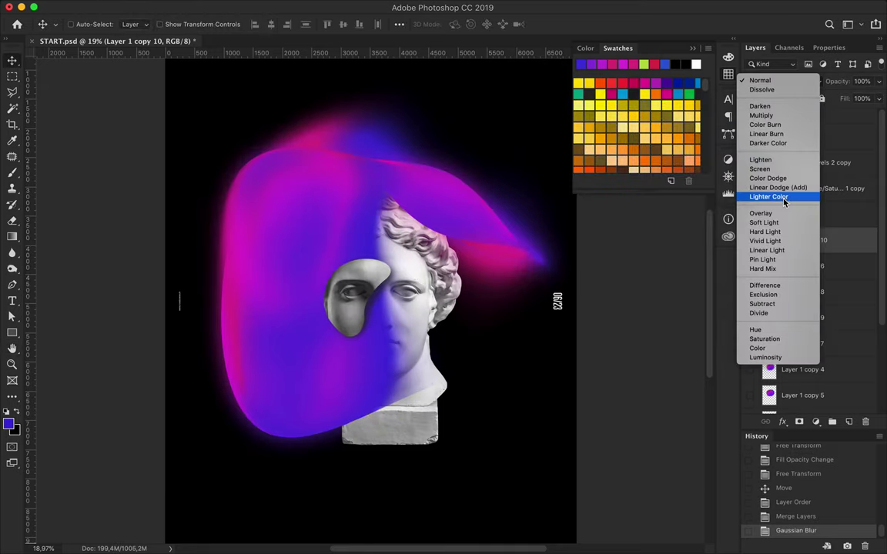
{"action": "left_click", "coordinate": [778, 187]}
{"action": "left_click_drag", "start_coordinate": [878, 99], "coordinate": [823, 117]}
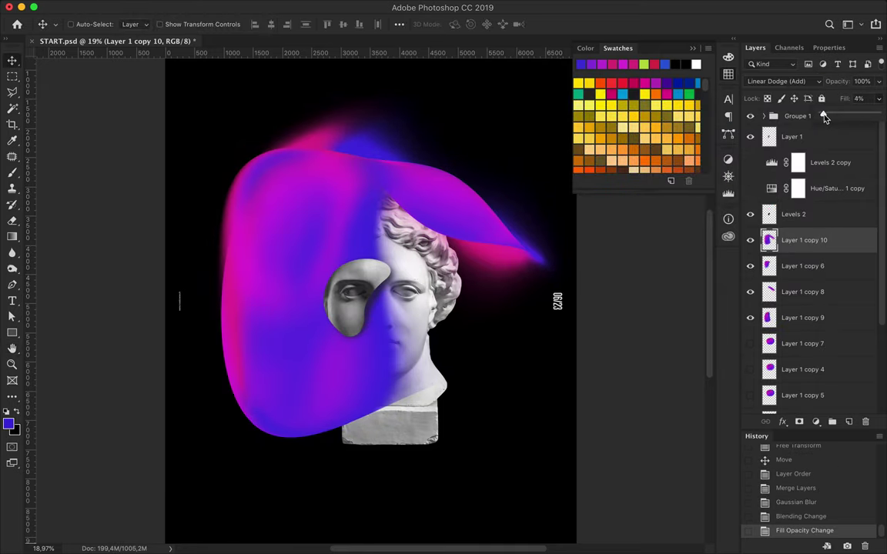
{"action": "scroll", "coordinate": [300, 286], "scroll_direction": "down", "scroll_amount": 2}
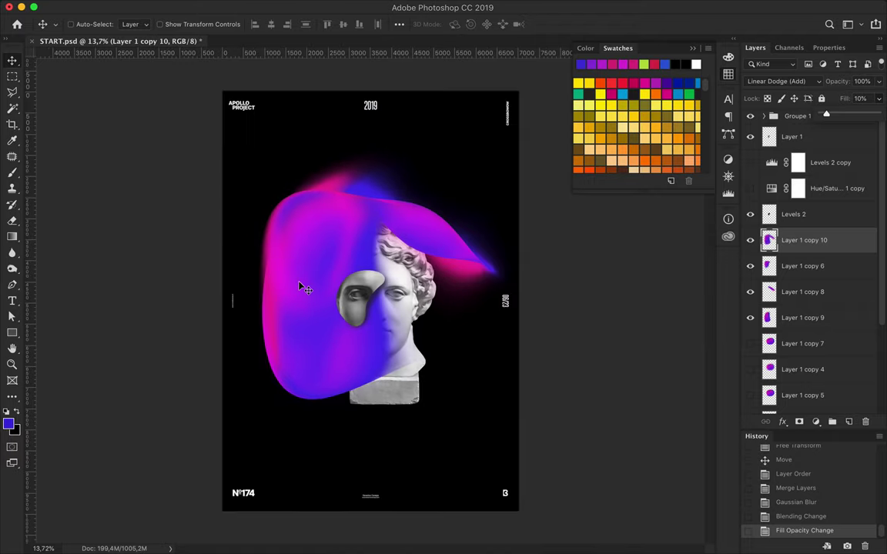
{"action": "scroll", "coordinate": [415, 306], "scroll_direction": "up", "scroll_amount": 5}
{"action": "scroll", "coordinate": [460, 250], "scroll_direction": "down", "scroll_amount": 3}
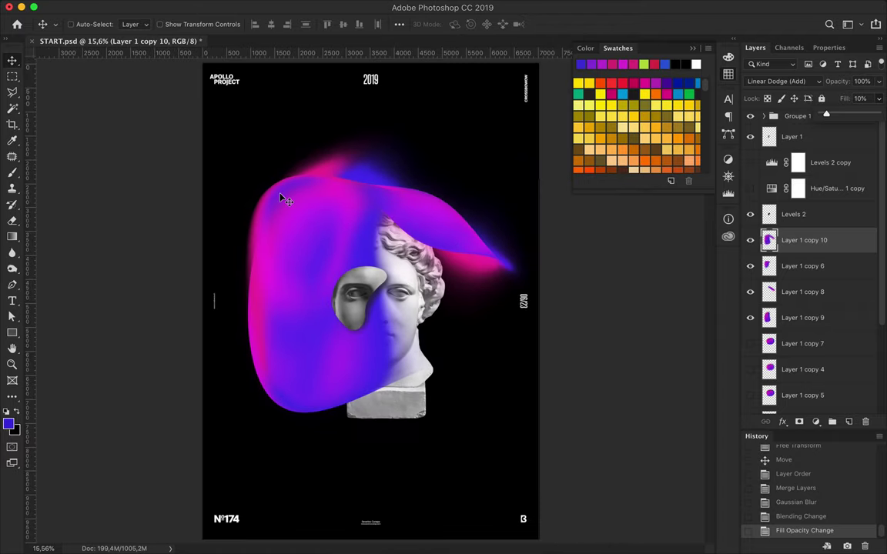
- Draw a tall blue rectangle over the poster's right half and move it lower in the stack
{"action": "key", "text": "m"}
{"action": "key", "text": "u"}
{"action": "left_click", "coordinate": [137, 24]}
{"action": "left_click", "coordinate": [369, 130]}
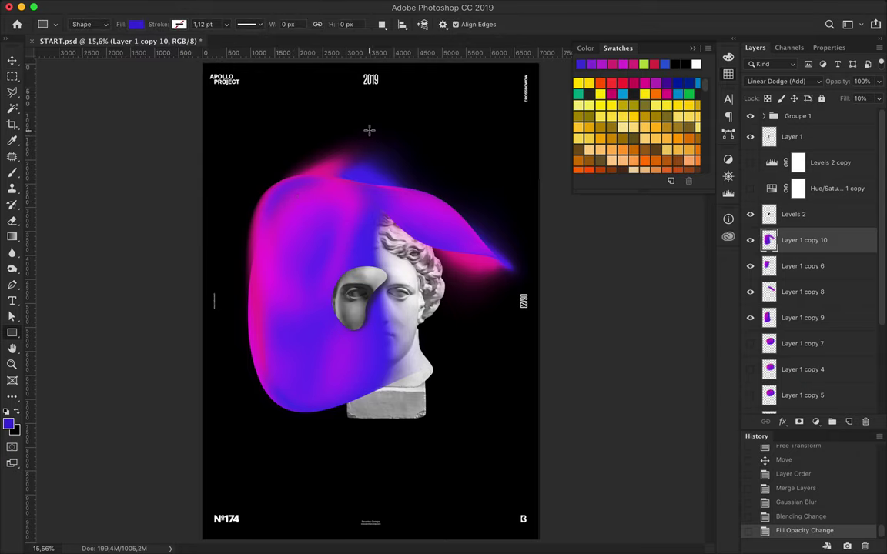
{"action": "left_click_drag", "start_coordinate": [369, 130], "coordinate": [510, 465]}
{"action": "mouse_move", "coordinate": [797, 238]}
{"action": "left_mouse_down"}
{"action": "mouse_move", "coordinate": [800, 400]}
{"action": "mouse_move", "coordinate": [811, 378]}
{"action": "left_mouse_up"}
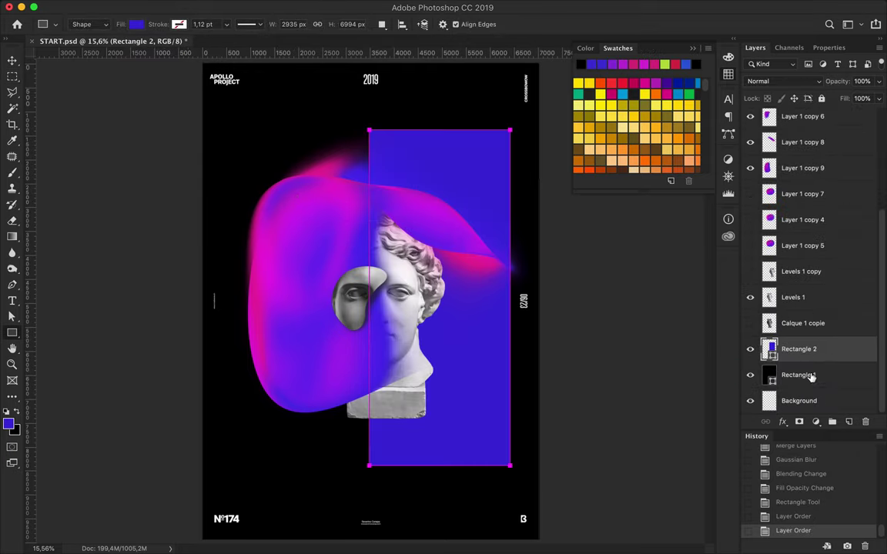
- Delete the background layer and set the rectangle's fill to 59%, keeping Normal blending
{"action": "left_click", "coordinate": [801, 400]}
{"action": "key", "text": "Delete"}
{"action": "key", "text": "v"}
{"action": "left_click", "coordinate": [442, 141]}
{"action": "mouse_move", "coordinate": [878, 99]}
{"action": "left_mouse_down"}
{"action": "mouse_move", "coordinate": [835, 118]}
{"action": "mouse_move", "coordinate": [879, 116]}
{"action": "left_mouse_up"}
{"action": "left_click", "coordinate": [783, 81]}
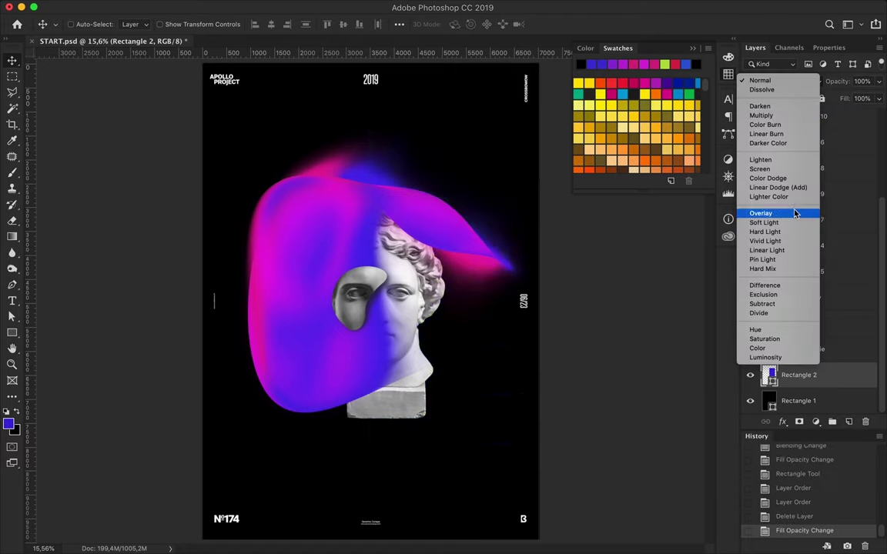
{"action": "key", "text": "Escape"}
- Switch the rectangle's fill to a gradient with a dark blue left stop
{"action": "key", "text": "a"}
{"action": "left_click", "coordinate": [184, 24]}
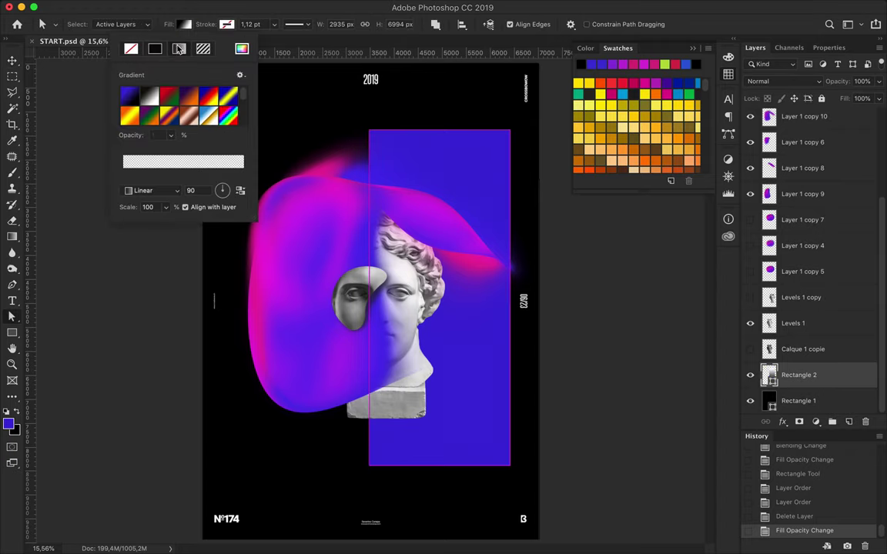
{"action": "left_click", "coordinate": [179, 48]}
{"action": "left_click", "coordinate": [124, 176]}
{"action": "double_click", "coordinate": [123, 176]}
{"action": "left_click_drag", "start_coordinate": [628, 176], "coordinate": [627, 206]}
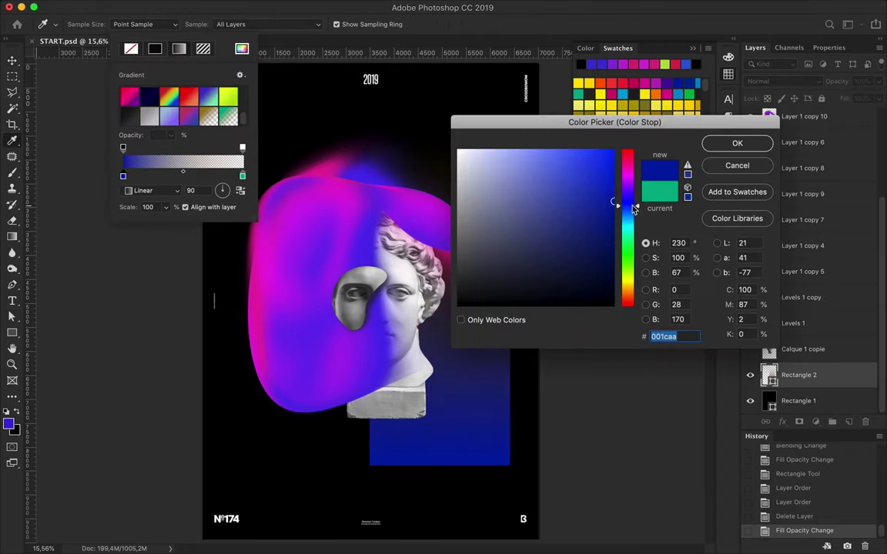
{"action": "left_click", "coordinate": [735, 144]}
- Set the gradient's right stop to magenta and apply the blue-to-magenta gradient to Rectangle 2
{"action": "double_click", "coordinate": [242, 176]}
{"action": "mouse_move", "coordinate": [628, 240]}
{"action": "left_mouse_down"}
{"action": "mouse_move", "coordinate": [605, 188]}
{"action": "mouse_move", "coordinate": [632, 175]}
{"action": "left_mouse_up"}
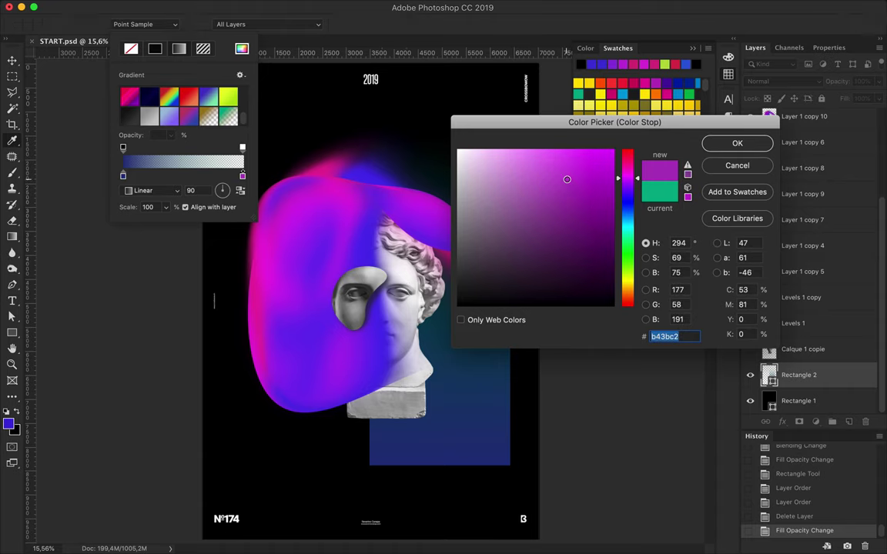
{"action": "left_click", "coordinate": [736, 143]}
{"action": "left_click_drag", "start_coordinate": [171, 149], "coordinate": [243, 148]}
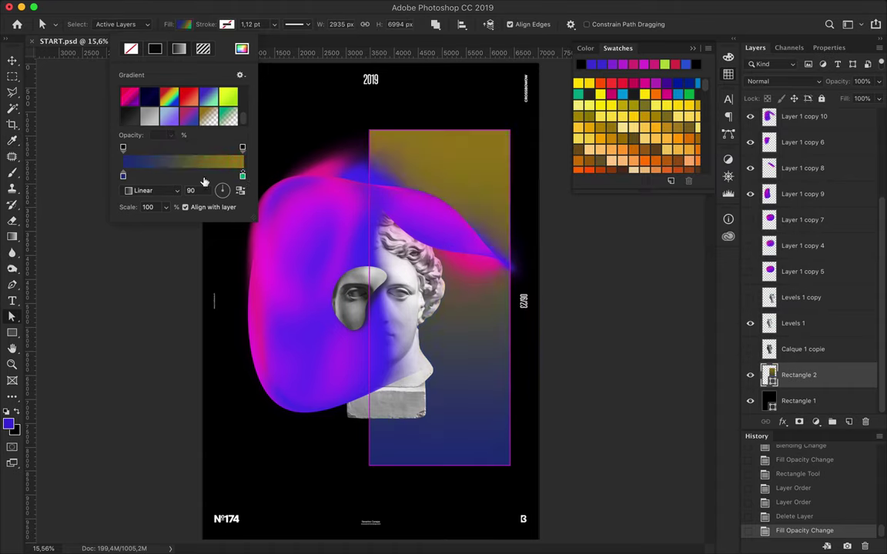
{"action": "left_click", "coordinate": [500, 216]}
{"action": "right_click", "coordinate": [781, 351]}
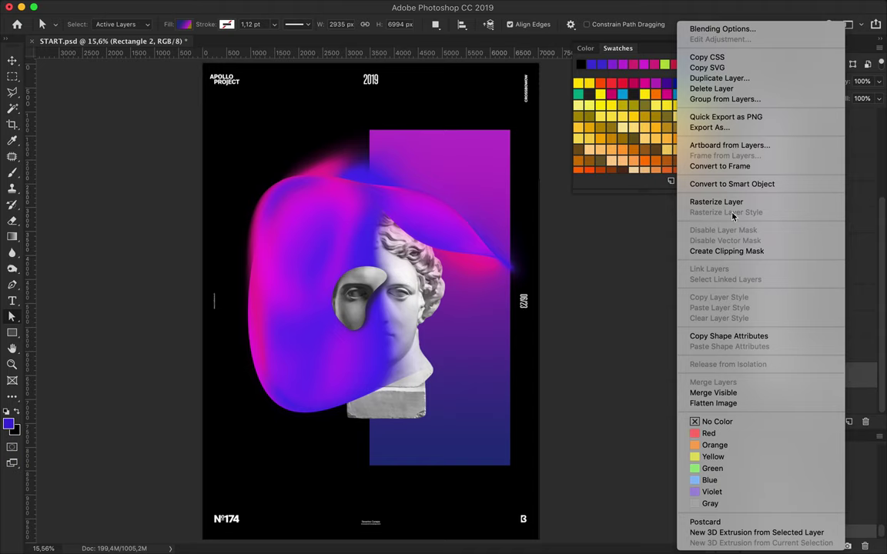
- Rasterize Rectangle 2, then flip it vertically and make it narrower
{"action": "left_click", "coordinate": [716, 201]}
{"action": "key", "text": "ctrl+t"}
{"action": "left_click_drag", "start_coordinate": [405, 149], "coordinate": [481, 330]}
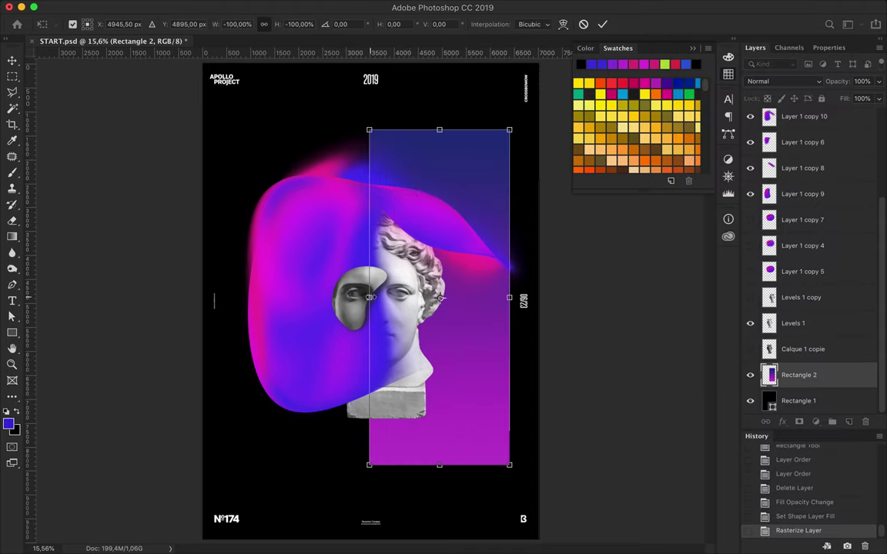
{"action": "key", "text": "Return"}
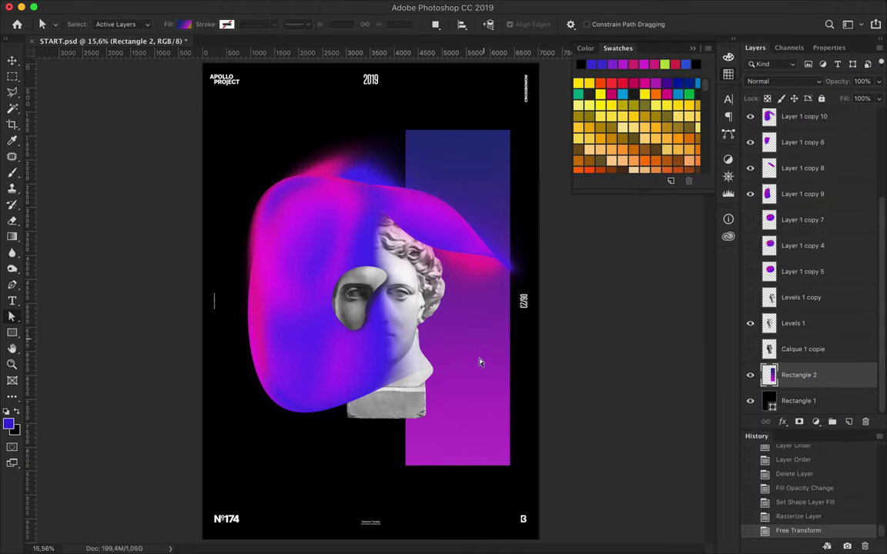
{"action": "scroll", "coordinate": [479, 361], "scroll_direction": "down", "scroll_amount": 1}
- Scale the gradient panel to span the poster's right side, top to bottom
{"action": "key", "text": "v"}
{"action": "key", "text": "ctrl+t"}
{"action": "left_click_drag", "start_coordinate": [444, 156], "coordinate": [448, 106]}
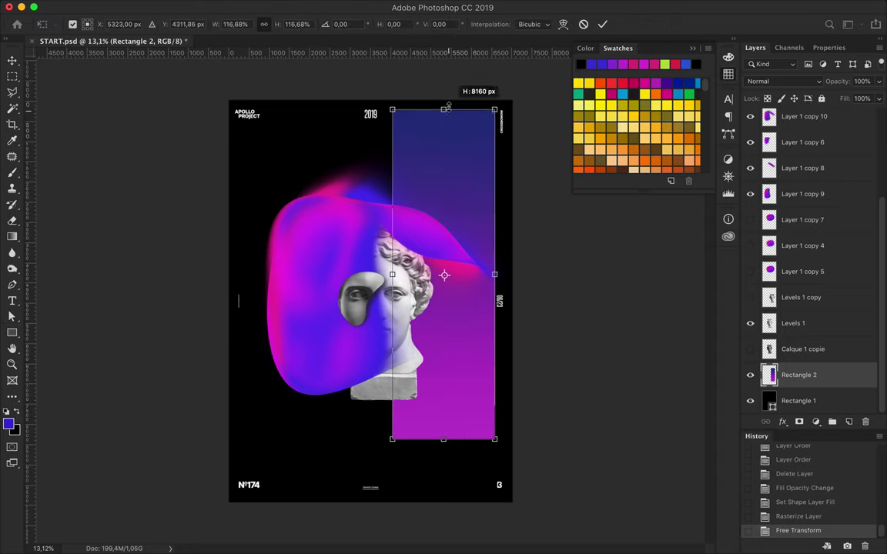
{"action": "left_click_drag", "start_coordinate": [443, 440], "coordinate": [462, 501]}
{"action": "left_click_drag", "start_coordinate": [475, 405], "coordinate": [482, 434]}
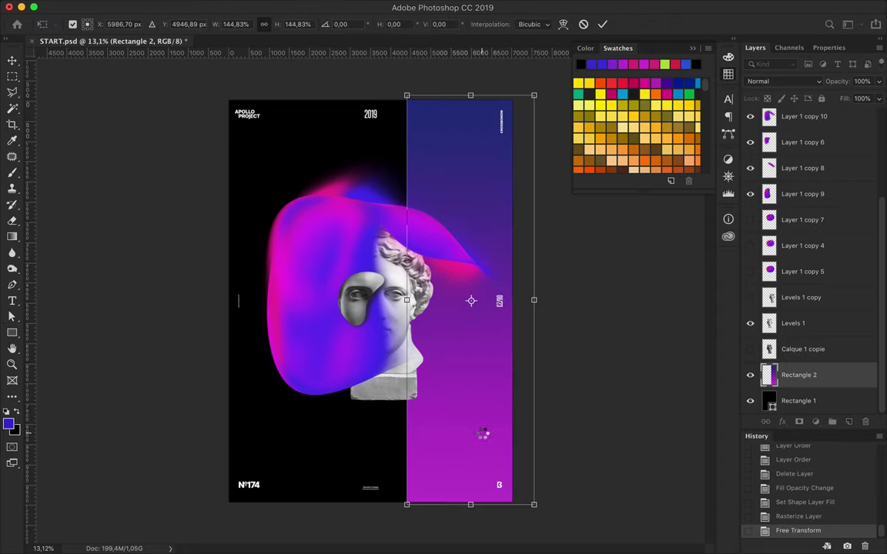
{"action": "key", "text": "Return"}
{"action": "left_click", "coordinate": [401, 389], "text": "ctrl"}
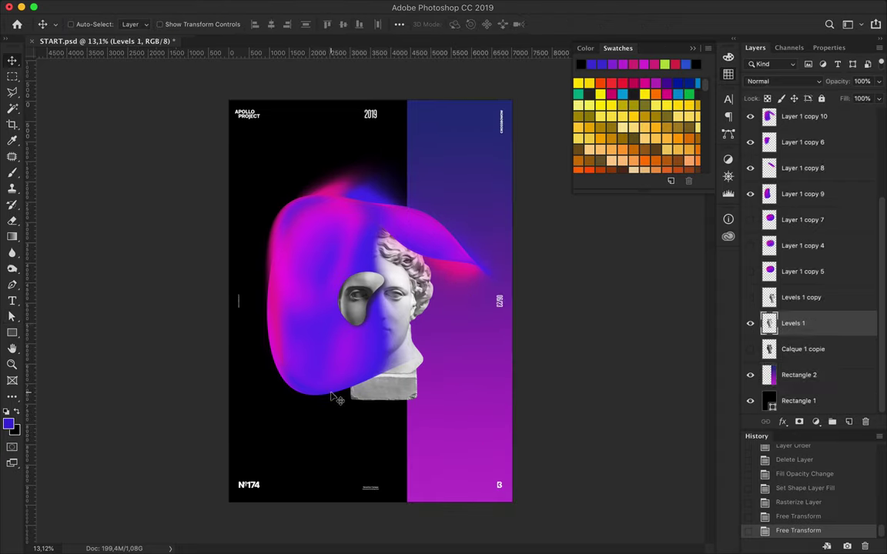
- Copy a strip across the statue's base onto its own layer and tilt it
{"action": "key", "text": "m"}
{"action": "mouse_move", "coordinate": [350, 391]}
{"action": "left_mouse_down"}
{"action": "mouse_move", "coordinate": [417, 401]}
{"action": "mouse_move", "coordinate": [387, 412]}
{"action": "mouse_move", "coordinate": [402, 435]}
{"action": "mouse_move", "coordinate": [431, 409]}
{"action": "left_mouse_up"}
{"action": "key", "text": "ctrl+c"}
{"action": "key", "text": "ctrl+v"}
{"action": "key", "text": "v"}
{"action": "key", "text": "ctrl+t"}
{"action": "key", "text": "Return"}
{"action": "key", "text": "ctrl+t"}
{"action": "key", "text": "Return"}
- Copy another piece of the base to a new layer, shift it right and rotate it
{"action": "scroll", "coordinate": [417, 300], "scroll_direction": "up", "scroll_amount": 3}
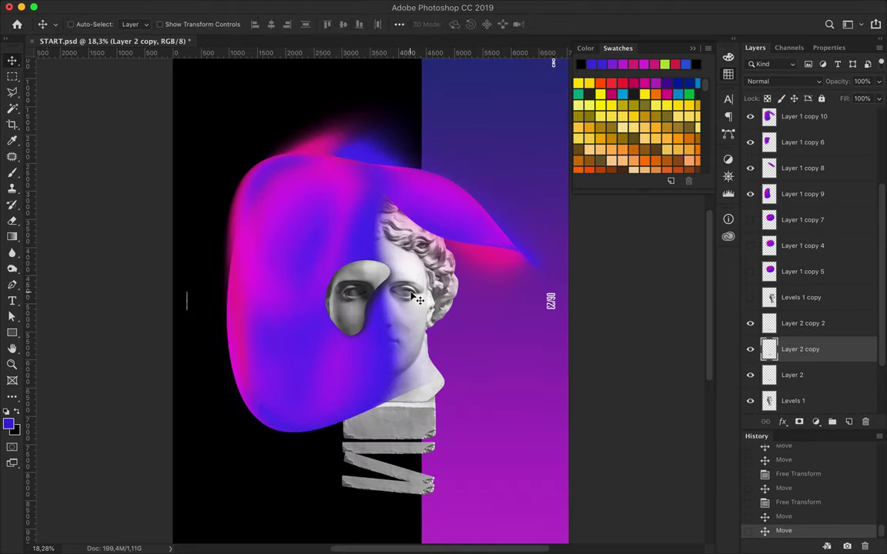
{"action": "left_click", "coordinate": [12, 80]}
{"action": "left_click_drag", "start_coordinate": [435, 435], "coordinate": [439, 444]}
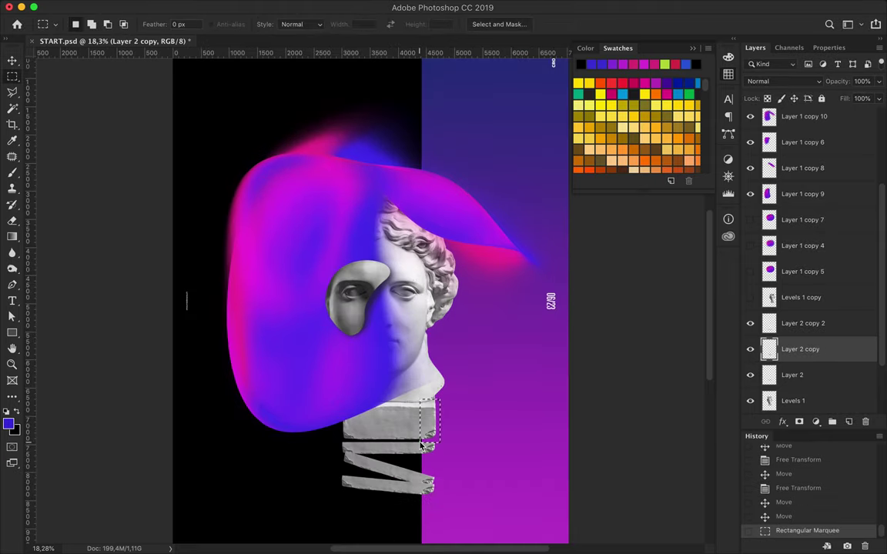
{"action": "scroll", "coordinate": [803, 257], "scroll_direction": "down", "scroll_amount": 3}
{"action": "left_click", "coordinate": [793, 323]}
{"action": "key", "text": "ctrl+c"}
{"action": "key", "text": "ctrl+v"}
{"action": "mouse_move", "coordinate": [428, 420]}
{"action": "left_mouse_down"}
{"action": "mouse_move", "coordinate": [468, 417]}
{"action": "mouse_move", "coordinate": [462, 383]}
{"action": "left_mouse_up"}
{"action": "key", "text": "ctrl+t"}
{"action": "key", "text": "Return"}
- Move the second base piece further right, rotate it, and stack it below the first
{"action": "left_click_drag", "start_coordinate": [467, 417], "coordinate": [502, 411], "text": "alt"}
{"action": "key", "text": "ctrl+t"}
{"action": "key", "text": "Return"}
{"action": "left_click_drag", "start_coordinate": [803, 323], "coordinate": [803, 362]}
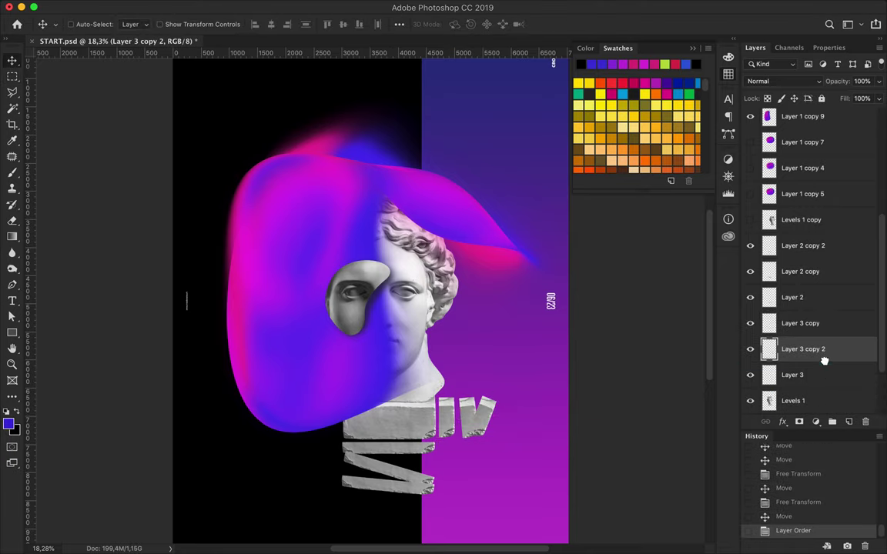
{"action": "key", "text": "ctrl+0"}
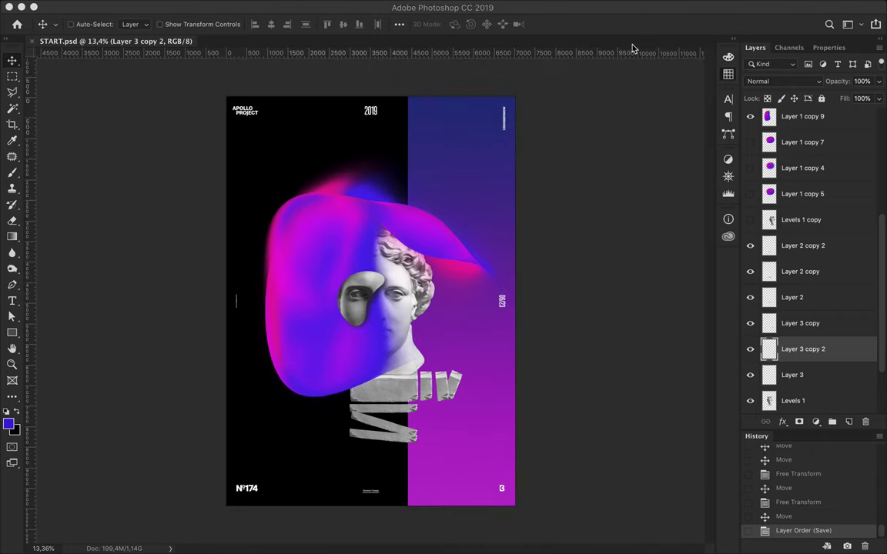
- Trace a Pen path around part of the statue's head and turn it into a selection
{"action": "scroll", "coordinate": [442, 399], "scroll_direction": "up", "scroll_amount": 3}
{"action": "scroll", "coordinate": [477, 353], "scroll_direction": "down", "scroll_amount": 3}
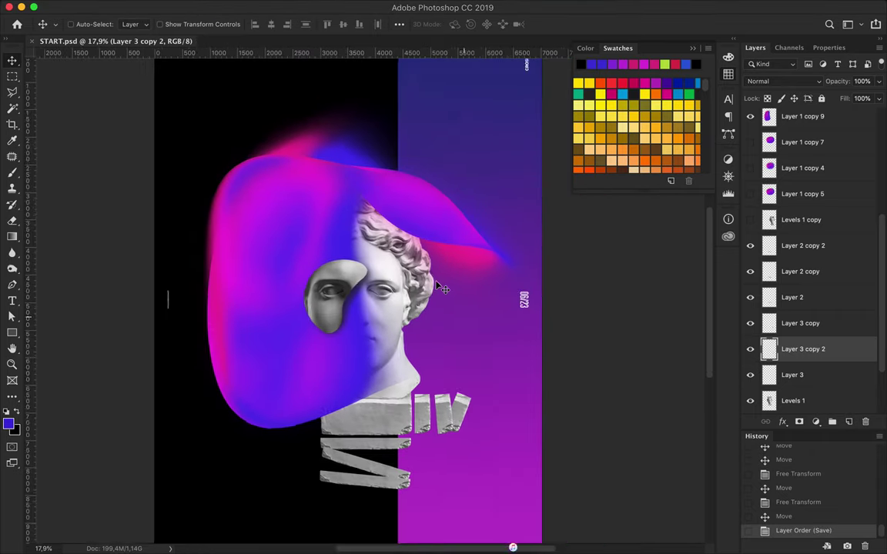
{"action": "scroll", "coordinate": [428, 278], "scroll_direction": "up", "scroll_amount": 2}
{"action": "left_click", "coordinate": [428, 278], "text": "ctrl"}
{"action": "key", "text": "p"}
{"action": "left_click", "coordinate": [414, 301]}
{"action": "left_click", "coordinate": [466, 231]}
{"action": "left_click", "coordinate": [414, 301]}
{"action": "left_click", "coordinate": [158, 24]}
{"action": "key", "text": "Return"}
- Paste the head fragment, move it to the statue's right and shrink it
{"action": "key", "text": "shift+ctrl+i"}
{"action": "key", "text": "ctrl+v"}
{"action": "key", "text": "v"}
{"action": "mouse_move", "coordinate": [438, 271]}
{"action": "left_mouse_down"}
{"action": "mouse_move", "coordinate": [478, 269]}
{"action": "mouse_move", "coordinate": [487, 284]}
{"action": "left_mouse_up"}
{"action": "key", "text": "ctrl+t"}
{"action": "key", "text": "Return"}
- Delete the extra head fragments
{"action": "scroll", "coordinate": [469, 317], "scroll_direction": "down", "scroll_amount": 1}
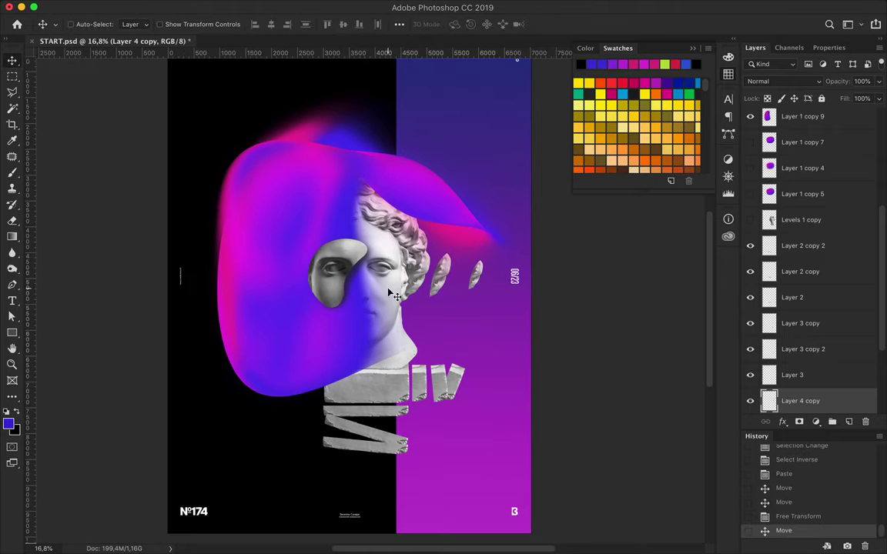
{"action": "key", "text": "Delete"}
{"action": "scroll", "coordinate": [86, 124], "scroll_direction": "up", "scroll_amount": 2}
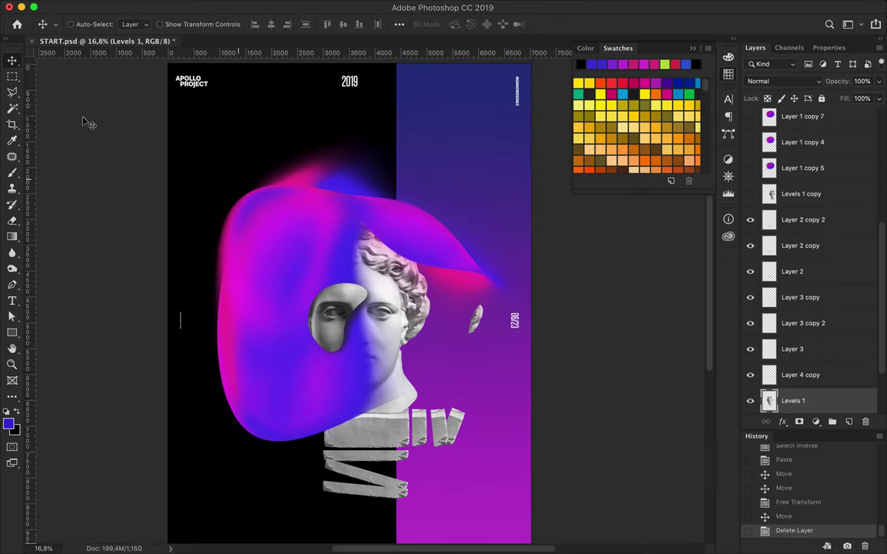
{"action": "scroll", "coordinate": [382, 235], "scroll_direction": "down", "scroll_amount": 3}
{"action": "scroll", "coordinate": [382, 236], "scroll_direction": "up", "scroll_amount": 3}
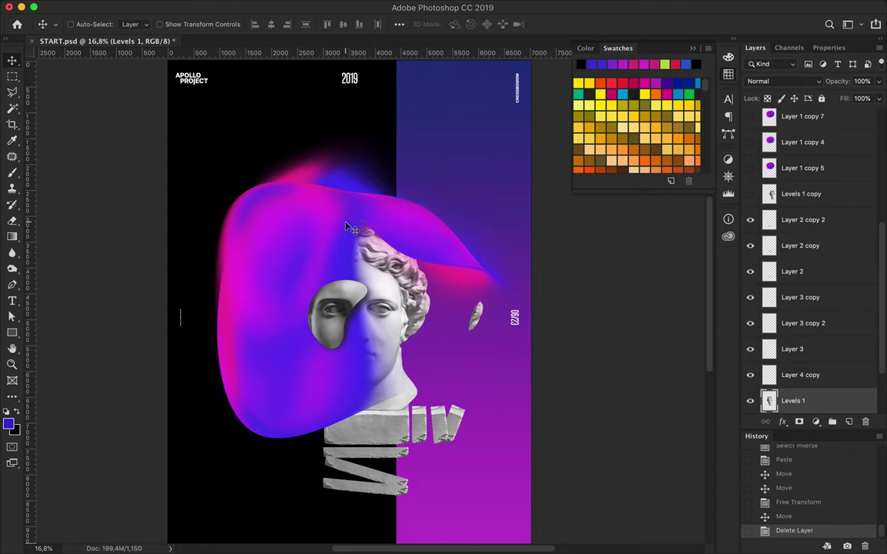
{"action": "key", "text": "u"}
{"action": "left_click", "coordinate": [136, 24]}
- Draw small white circles with the Ellipse tool near the top and at lower left
{"action": "right_click", "coordinate": [12, 332]}
{"action": "left_click", "coordinate": [50, 352]}
{"action": "left_click_drag", "start_coordinate": [425, 128], "coordinate": [444, 149]}
{"action": "left_click_drag", "start_coordinate": [244, 476], "coordinate": [249, 479]}
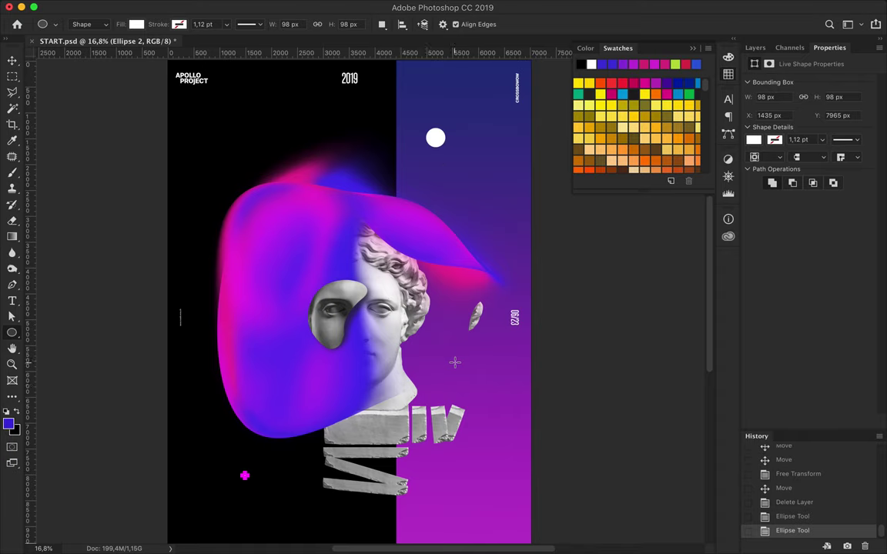
- Duplicate the dot into a curved column and nudge the large circle beside it
{"action": "key", "text": "v"}
{"action": "left_click_drag", "start_coordinate": [386, 160], "coordinate": [389, 107]}
{"action": "left_click_drag", "start_coordinate": [390, 107], "coordinate": [389, 86]}
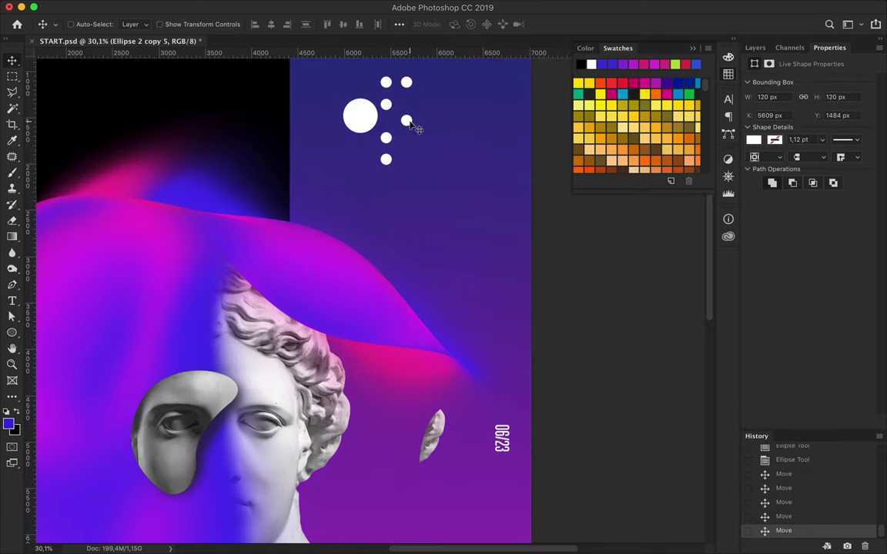
{"action": "left_click_drag", "start_coordinate": [411, 178], "coordinate": [407, 202]}
{"action": "scroll", "coordinate": [377, 164], "scroll_direction": "down", "scroll_amount": 2}
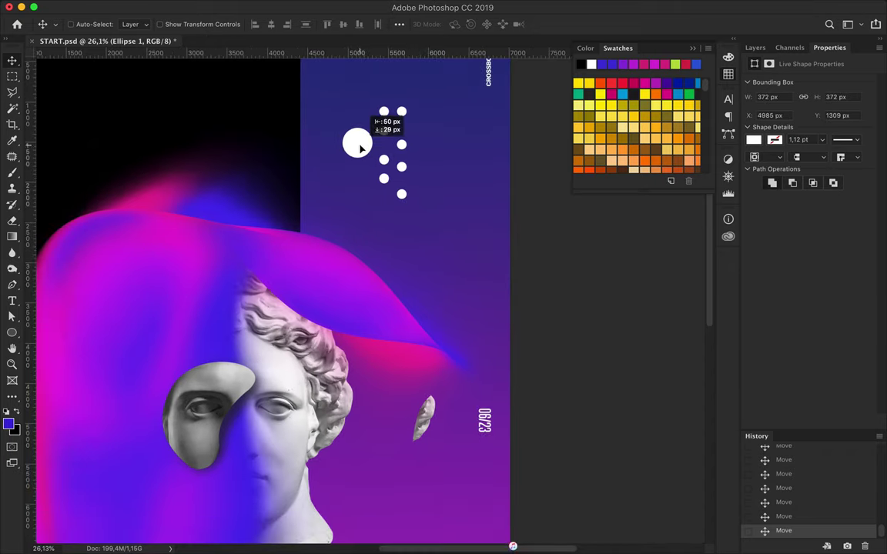
{"action": "left_click_drag", "start_coordinate": [360, 149], "coordinate": [350, 155]}
{"action": "scroll", "coordinate": [519, 207], "scroll_direction": "down", "scroll_amount": 1}
{"action": "scroll", "coordinate": [519, 208], "scroll_direction": "down", "scroll_amount": 2}
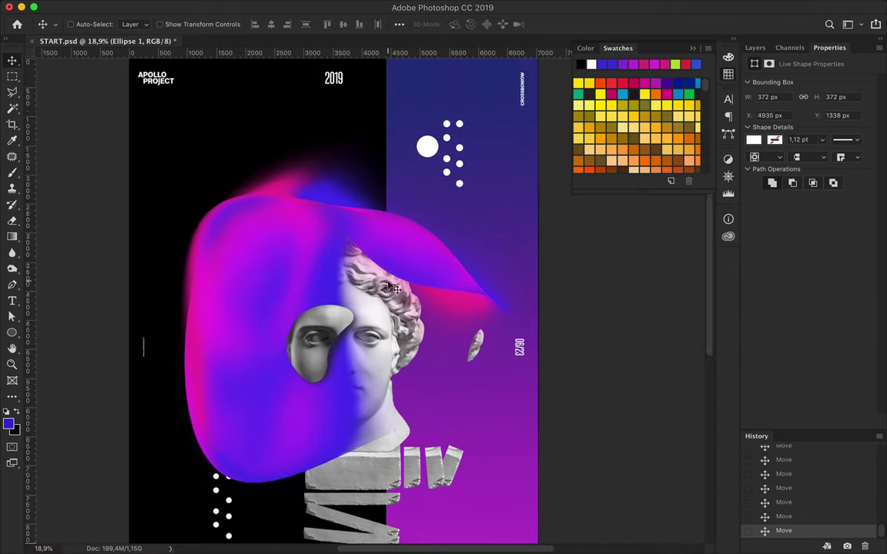
{"action": "key", "text": "u"}
{"action": "scroll", "coordinate": [439, 397], "scroll_direction": "down", "scroll_amount": 5}
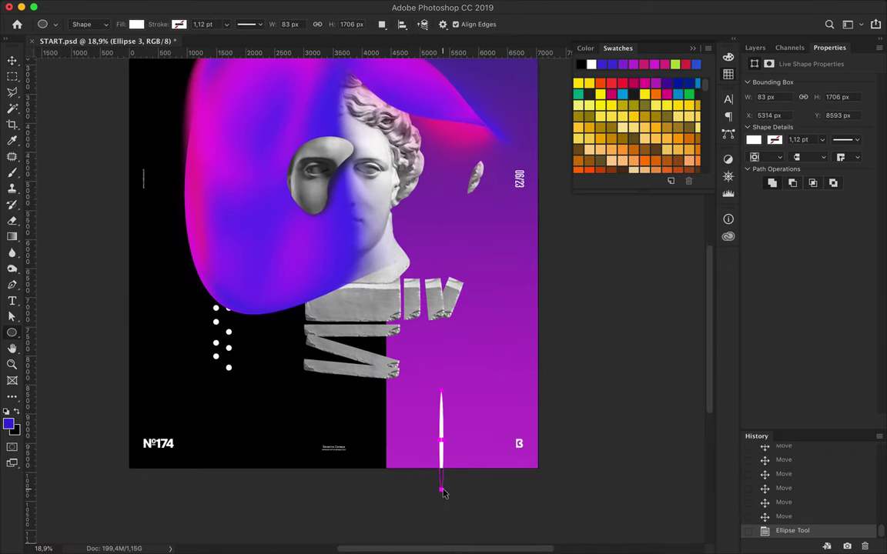
- Draw thin white vertical bars with the Rectangle tool
{"action": "right_click", "coordinate": [12, 333]}
{"action": "left_click", "coordinate": [70, 323]}
{"action": "left_click_drag", "start_coordinate": [411, 405], "coordinate": [411, 480]}
{"action": "scroll", "coordinate": [226, 176], "scroll_direction": "up", "scroll_amount": 7}
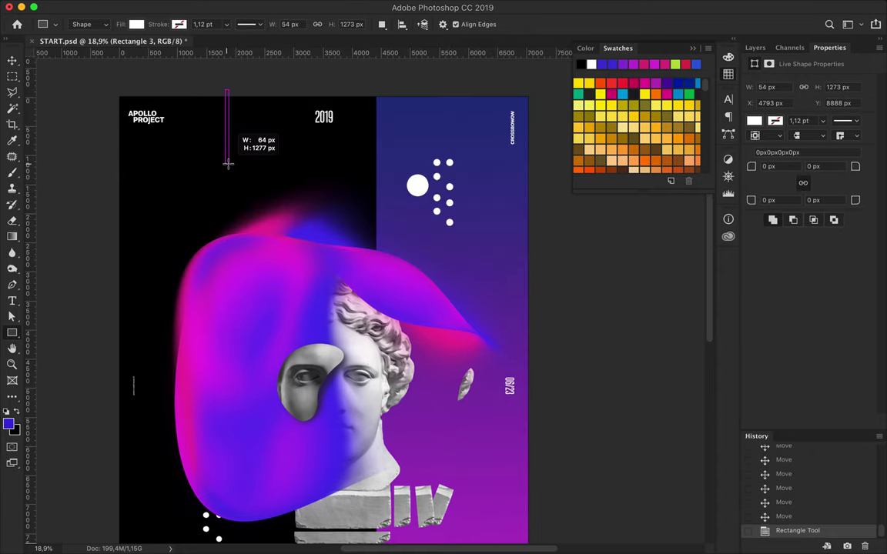
{"action": "left_click_drag", "start_coordinate": [231, 333], "coordinate": [226, 334]}
{"action": "key", "text": "v"}
{"action": "left_click_drag", "start_coordinate": [292, 235], "coordinate": [293, 234]}
{"action": "scroll", "coordinate": [296, 237], "scroll_direction": "down", "scroll_amount": 2}
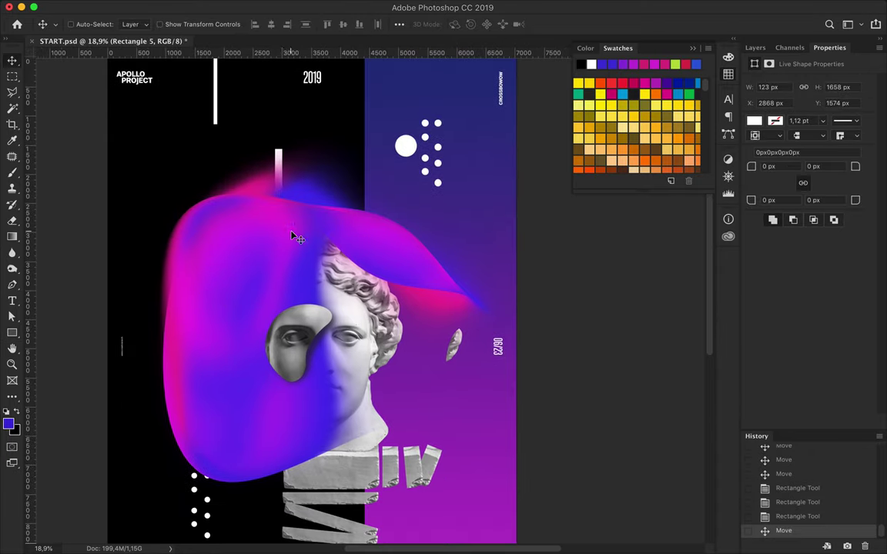
- Copy a bar, stretch it taller and move it onto the purple panel
{"action": "left_click_drag", "start_coordinate": [281, 157], "coordinate": [420, 278]}
{"action": "key", "text": "ctrl+t"}
{"action": "mouse_move", "coordinate": [416, 366]}
{"action": "left_mouse_down"}
{"action": "mouse_move", "coordinate": [417, 397]}
{"action": "mouse_move", "coordinate": [163, 465]}
{"action": "left_mouse_up"}
{"action": "key", "text": "Return"}
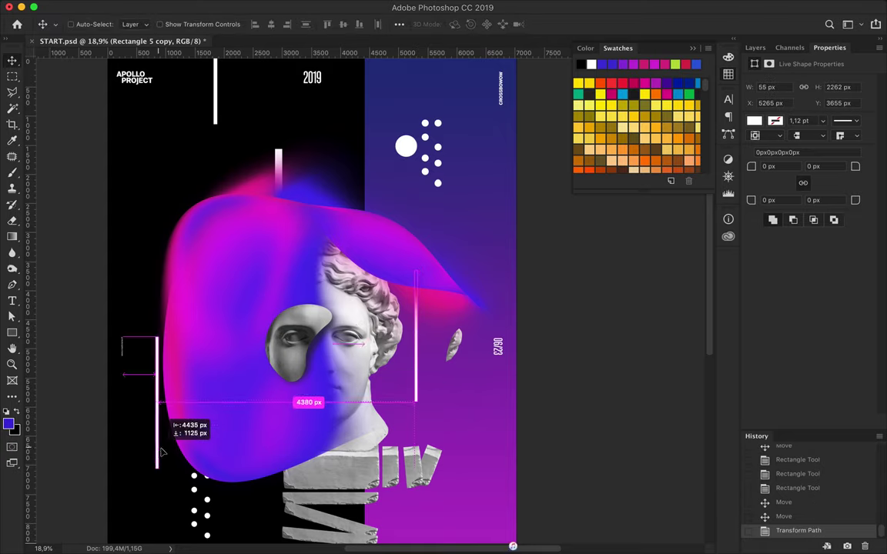
{"action": "scroll", "coordinate": [162, 465], "scroll_direction": "down", "scroll_amount": 3}
{"action": "scroll", "coordinate": [240, 410], "scroll_direction": "up", "scroll_amount": 2}
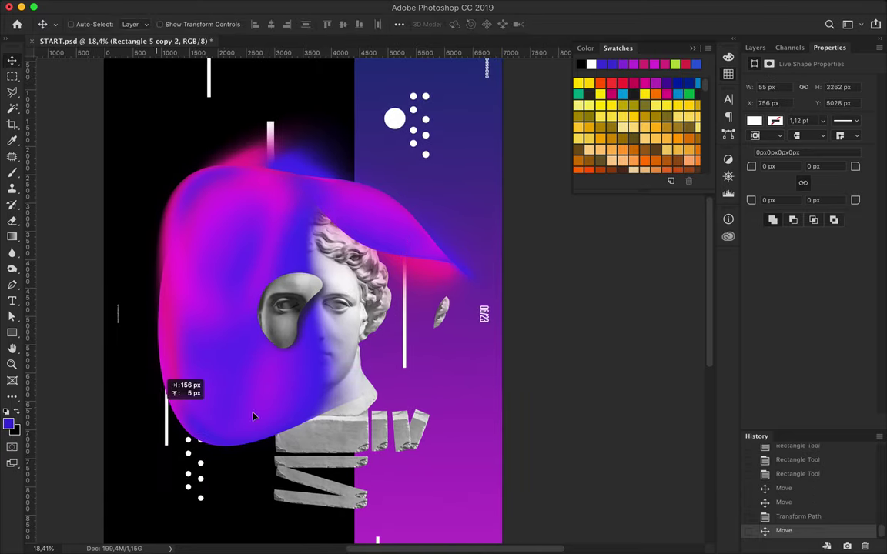
{"action": "left_click_drag", "start_coordinate": [254, 416], "coordinate": [505, 412]}
- Delete the large white circle and an extra white vertical bar
{"action": "scroll", "coordinate": [462, 416], "scroll_direction": "down", "scroll_amount": 2}
{"action": "scroll", "coordinate": [447, 385], "scroll_direction": "up", "scroll_amount": 1}
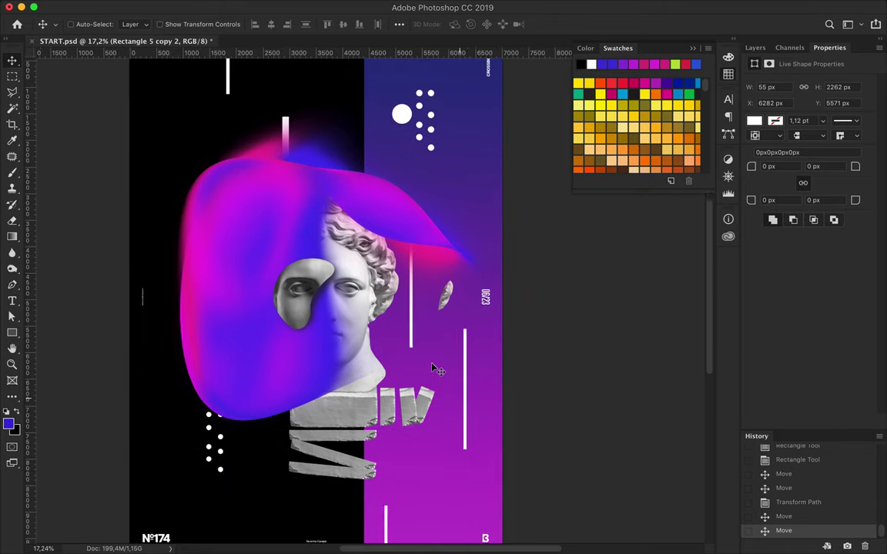
{"action": "scroll", "coordinate": [423, 385], "scroll_direction": "down", "scroll_amount": 3}
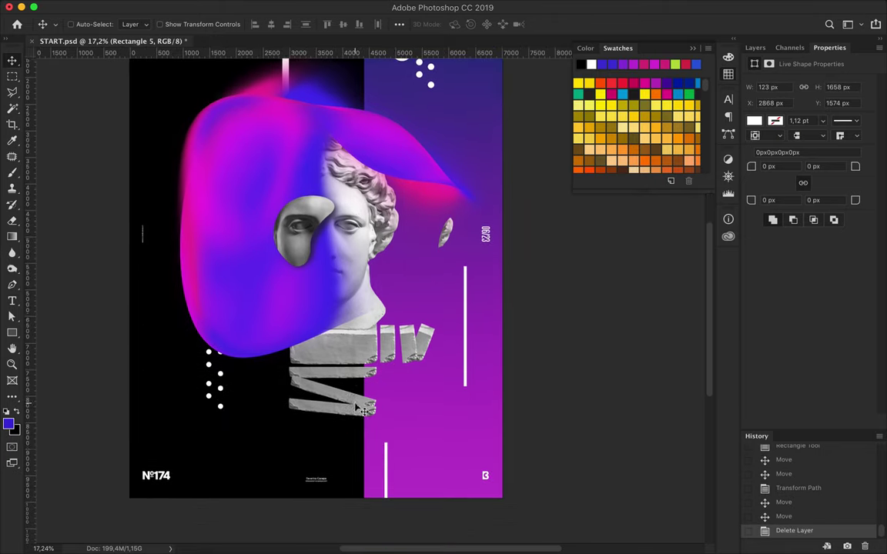
{"action": "scroll", "coordinate": [362, 408], "scroll_direction": "up", "scroll_amount": 4}
{"action": "key", "text": "Delete"}
{"action": "scroll", "coordinate": [413, 184], "scroll_direction": "down", "scroll_amount": 5}
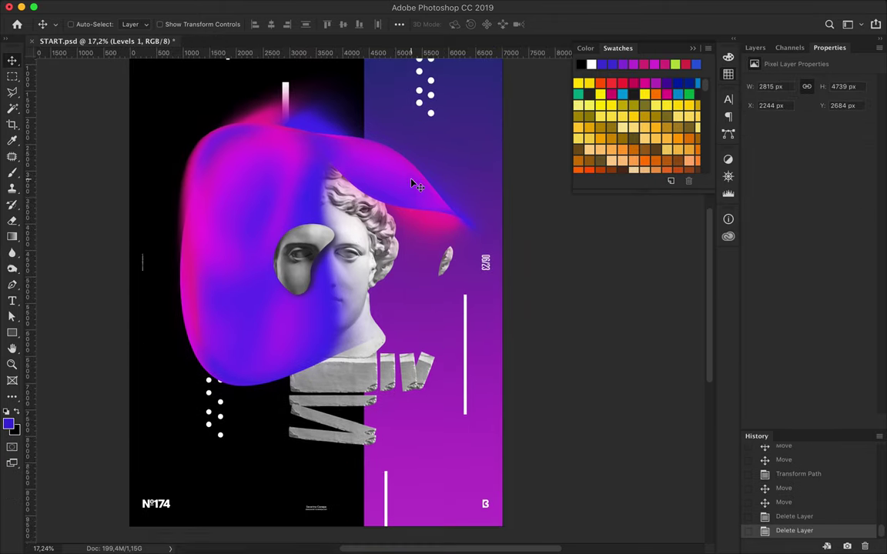
{"action": "scroll", "coordinate": [413, 184], "scroll_direction": "up", "scroll_amount": 3}
{"action": "scroll", "coordinate": [462, 323], "scroll_direction": "up", "scroll_amount": 2}
{"action": "key", "text": "Delete"}
{"action": "scroll", "coordinate": [431, 377], "scroll_direction": "up", "scroll_amount": 3}
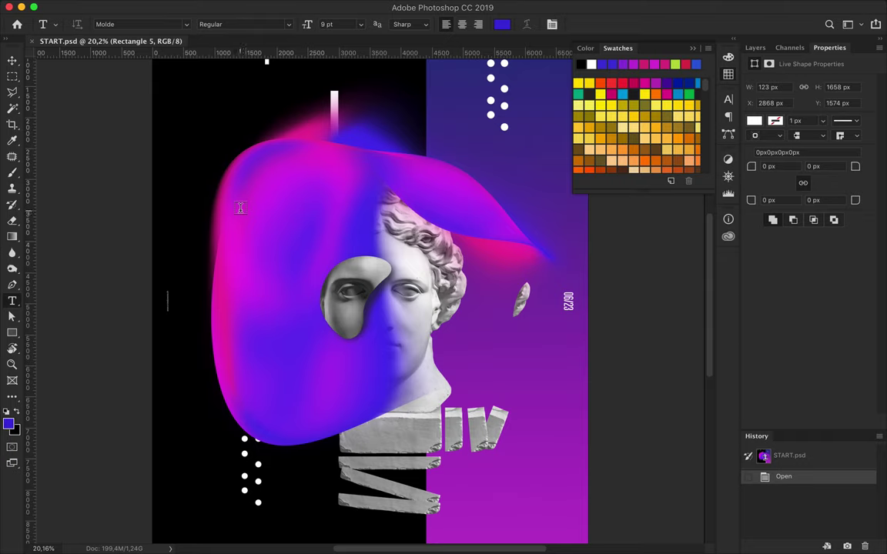
- Paste the APOLLO text as a new text layer and enlarge it to a readable size
{"action": "left_click", "coordinate": [240, 208]}
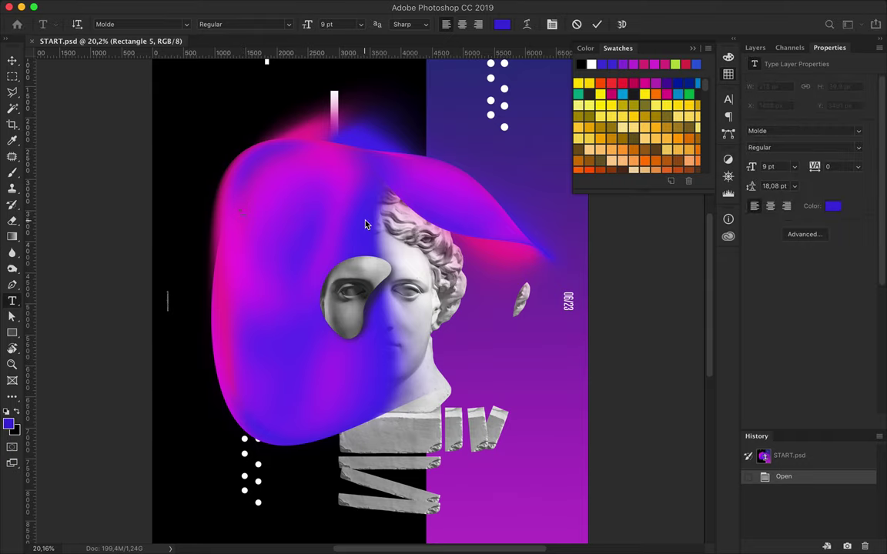
{"action": "key", "text": "ctrl+v"}
{"action": "key", "text": "ctrl+Return"}
{"action": "key", "text": "F7"}
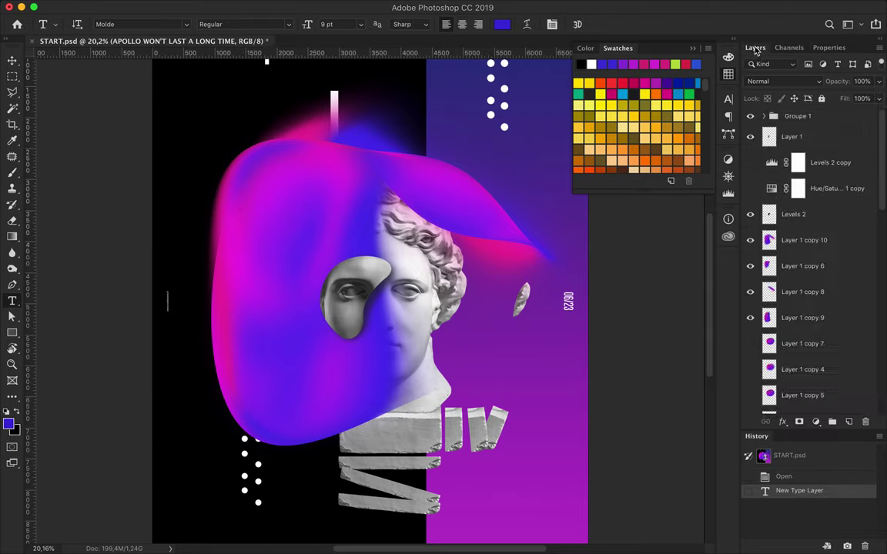
{"action": "key", "text": "ctrl+shift+bracketright"}
{"action": "key", "text": "ctrl+t"}
{"action": "left_click_drag", "start_coordinate": [241, 231], "coordinate": [292, 334]}
{"action": "key", "text": "Return"}
- Make the APOLLO text white, 22.91 pt, with 2200 tracking
{"action": "left_click", "coordinate": [501, 24]}
{"action": "left_click", "coordinate": [736, 142]}
{"action": "left_click", "coordinate": [551, 24]}
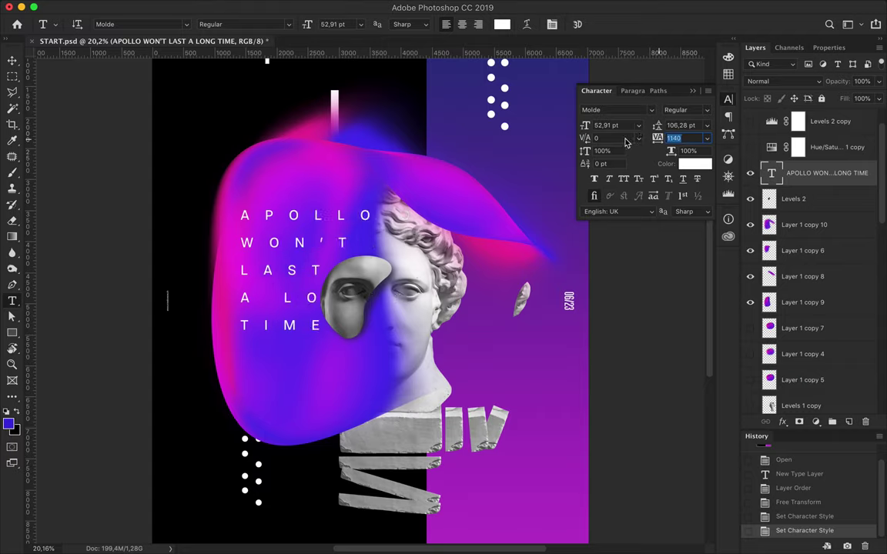
{"action": "left_click", "coordinate": [626, 128]}
{"action": "key", "text": "shift+Down"}
{"action": "left_click", "coordinate": [673, 138]}
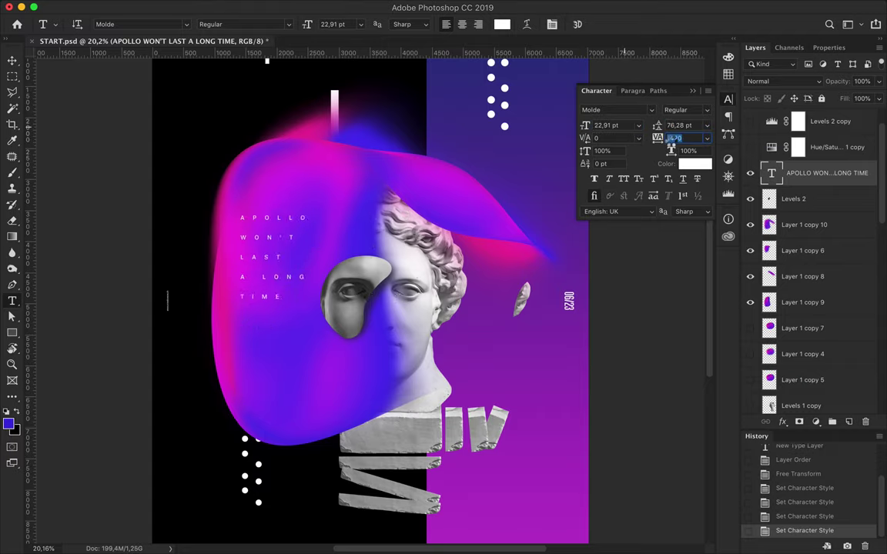
- Move the APOLLO text onto the blob's left side and slide the purple rectangle copy to the left edge
{"action": "key", "text": "v"}
{"action": "left_click_drag", "start_coordinate": [279, 305], "coordinate": [279, 308]}
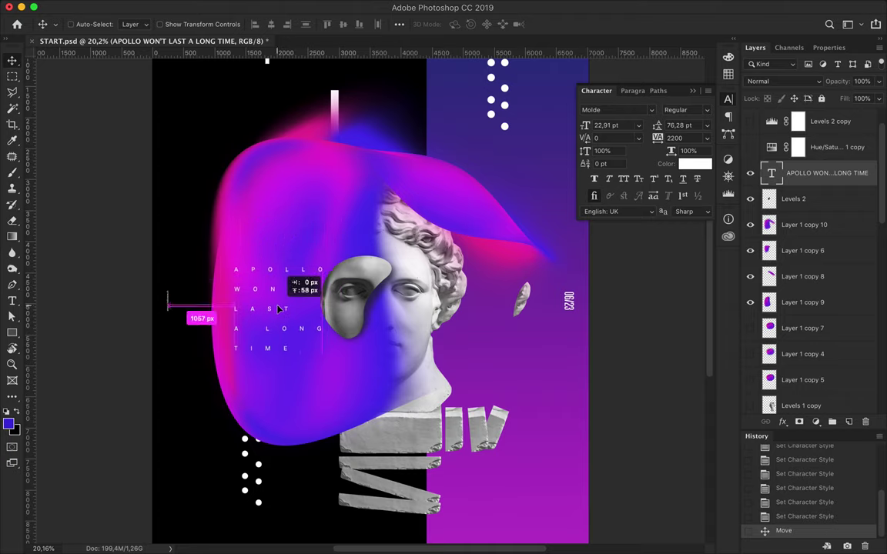
{"action": "scroll", "coordinate": [304, 454], "scroll_direction": "down", "scroll_amount": 2}
{"action": "scroll", "coordinate": [301, 457], "scroll_direction": "down", "scroll_amount": 2}
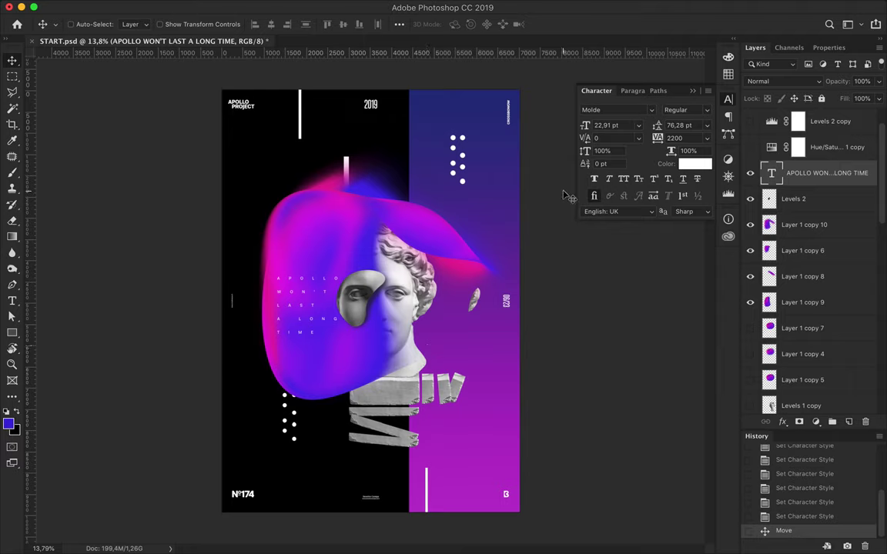
{"action": "left_click_drag", "start_coordinate": [505, 192], "coordinate": [200, 203]}
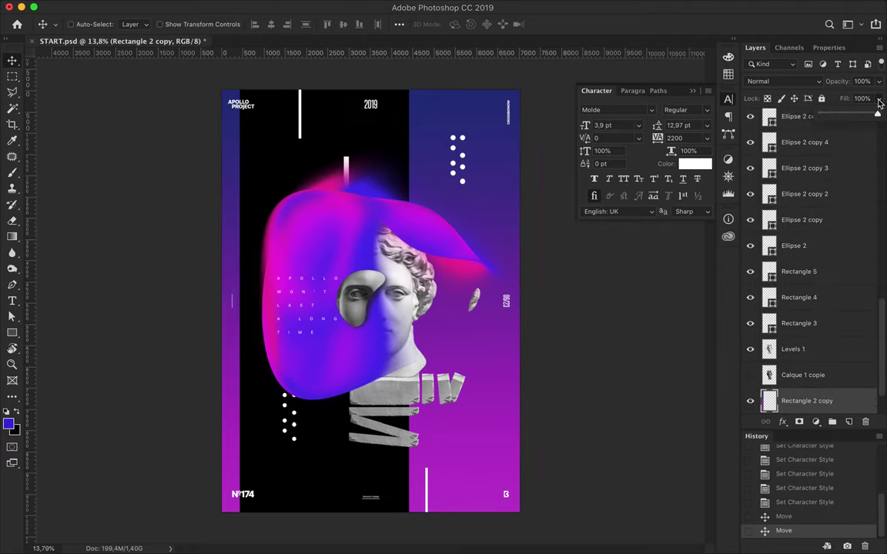
- Set the left strip's fill to 20% and duplicate the APOLLO text above and below
{"action": "left_click_drag", "start_coordinate": [877, 113], "coordinate": [834, 116]}
{"action": "scroll", "coordinate": [325, 297], "scroll_direction": "up", "scroll_amount": 1}
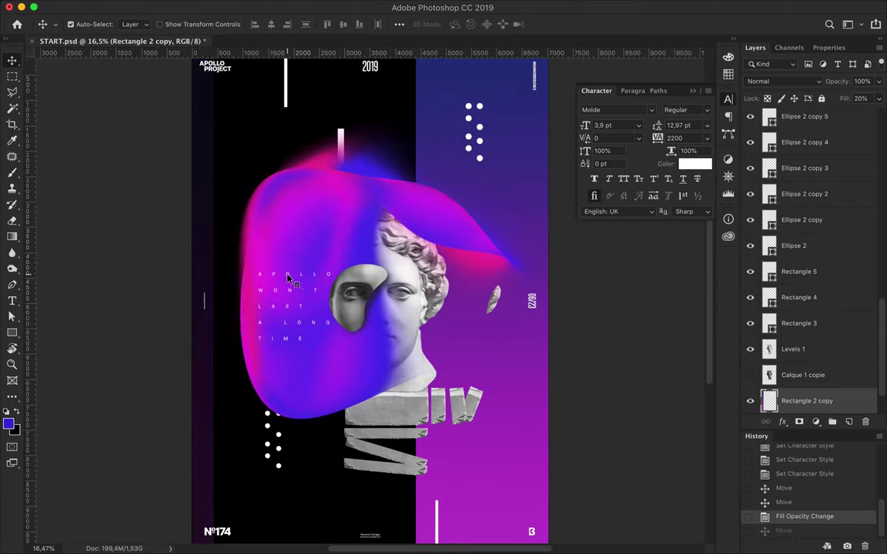
{"action": "left_click_drag", "start_coordinate": [304, 311], "coordinate": [304, 185]}
{"action": "left_click_drag", "start_coordinate": [790, 123], "coordinate": [793, 351]}
{"action": "left_click_drag", "start_coordinate": [262, 146], "coordinate": [243, 344]}
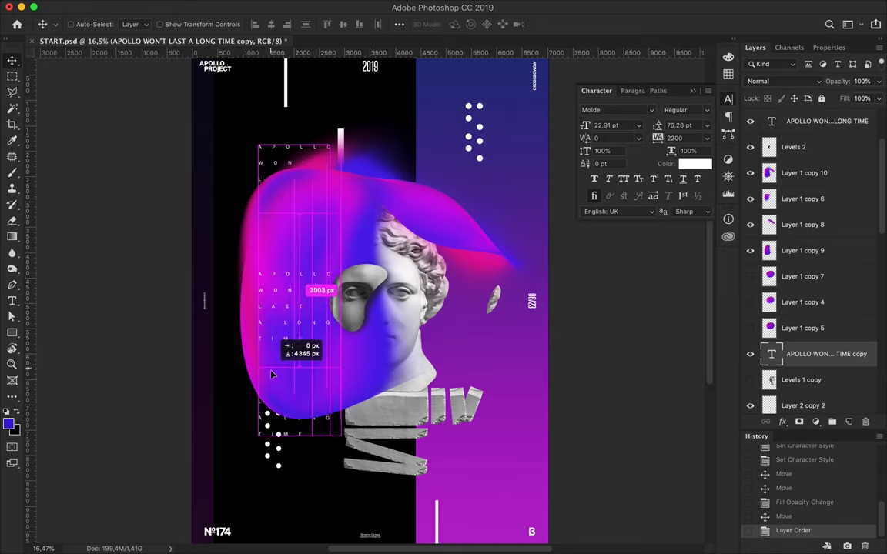
{"action": "scroll", "coordinate": [431, 370], "scroll_direction": "down", "scroll_amount": 1}
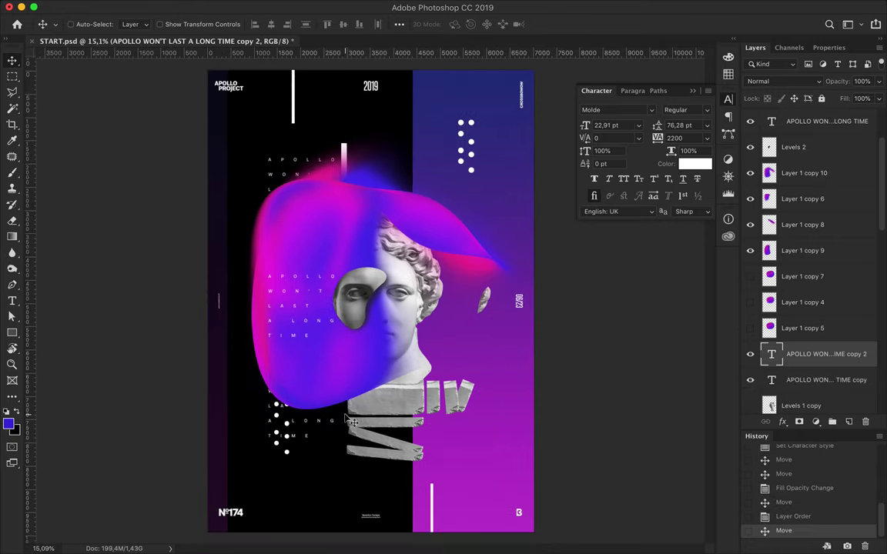
- Rasterize the lower APOLLO text copy and warp it into bent, distorted letters
{"action": "right_click", "coordinate": [825, 357]}
{"action": "left_click", "coordinate": [693, 481]}
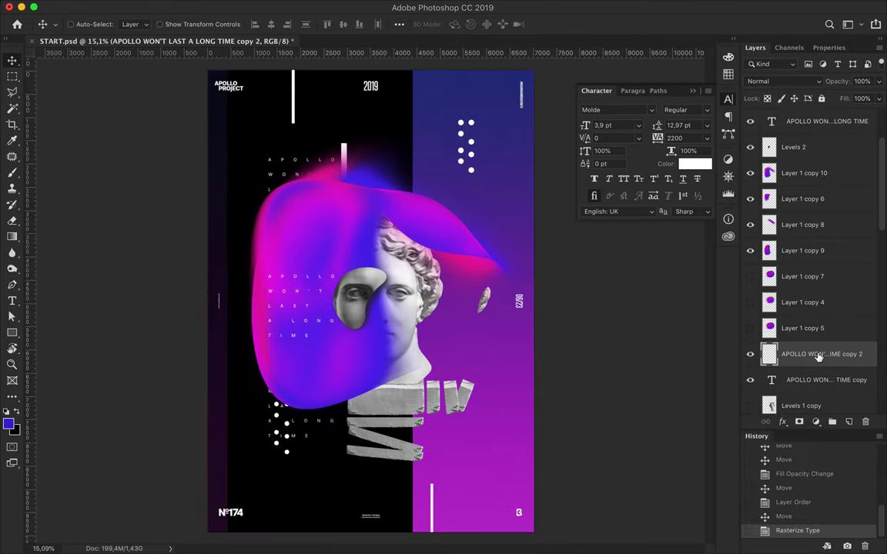
{"action": "right_click", "coordinate": [294, 373]}
{"action": "left_click", "coordinate": [326, 451]}
{"action": "scroll", "coordinate": [257, 427], "scroll_direction": "up", "scroll_amount": 3}
{"action": "left_click_drag", "start_coordinate": [331, 389], "coordinate": [306, 403]}
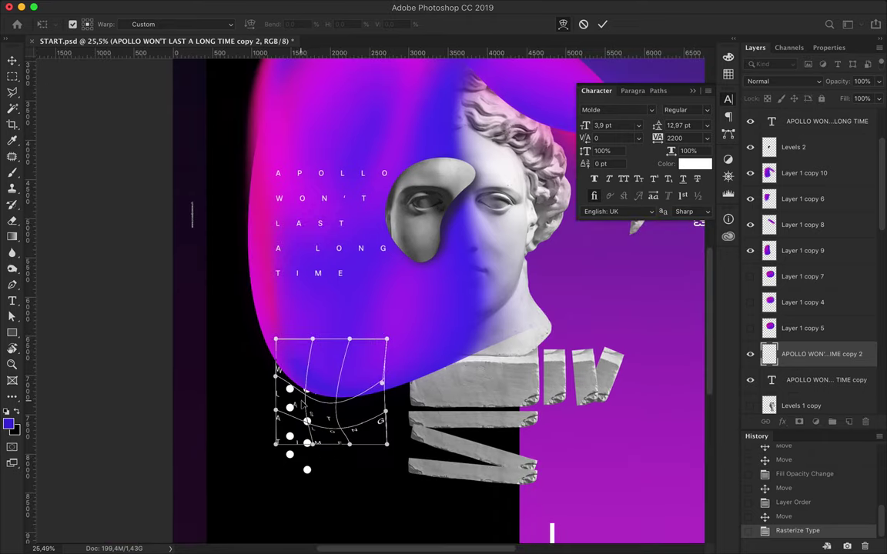
{"action": "left_click_drag", "start_coordinate": [306, 470], "coordinate": [353, 507]}
{"action": "left_click_drag", "start_coordinate": [350, 338], "coordinate": [350, 393]}
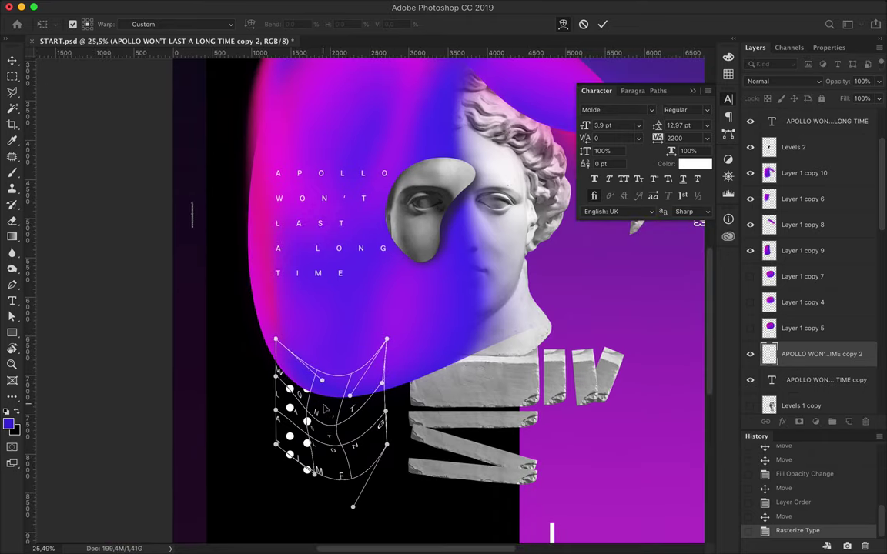
{"action": "key", "text": "Return"}
{"action": "scroll", "coordinate": [454, 416], "scroll_direction": "up", "scroll_amount": 5}
- Rasterize the upper APOLLO text copy and warp it into twisted, scattered letters
{"action": "right_click", "coordinate": [820, 393]}
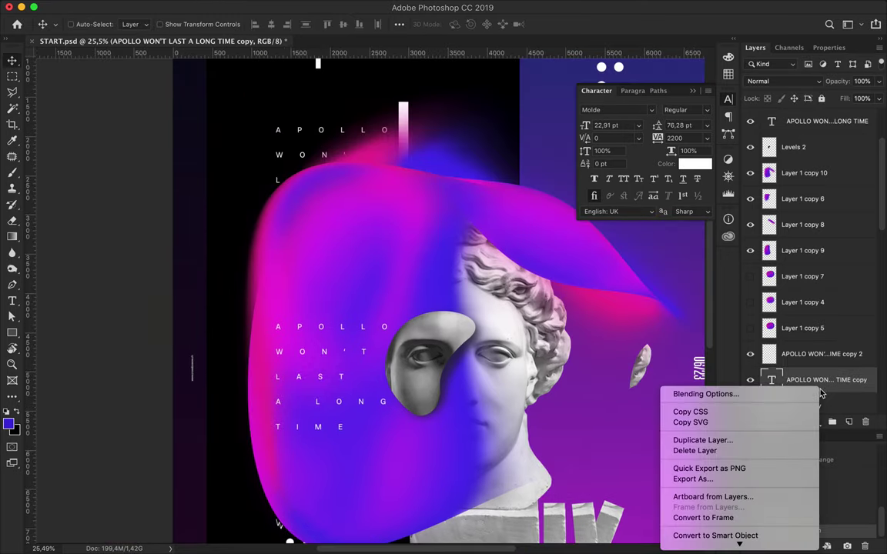
{"action": "scroll", "coordinate": [735, 461], "scroll_direction": "down", "scroll_amount": 5}
{"action": "left_click", "coordinate": [697, 455]}
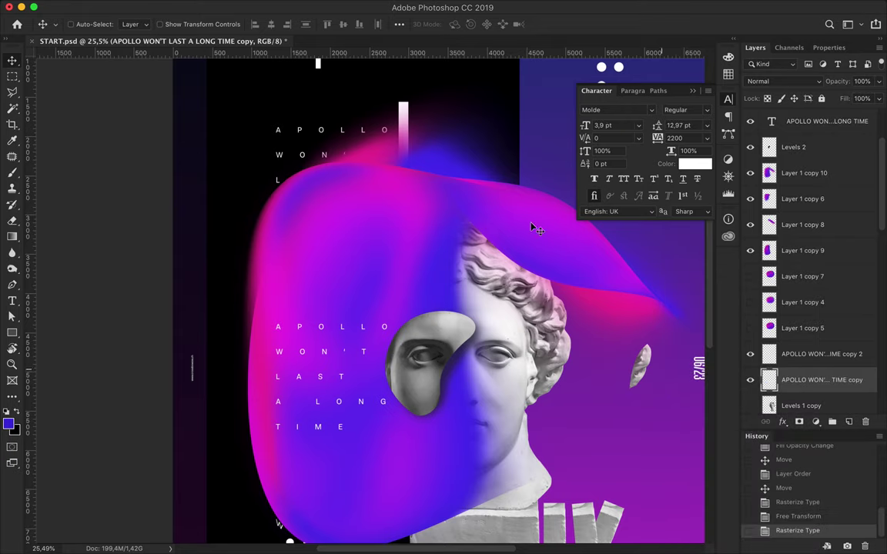
{"action": "key", "text": "ctrl+t"}
{"action": "right_click", "coordinate": [326, 146]}
{"action": "left_click", "coordinate": [348, 219]}
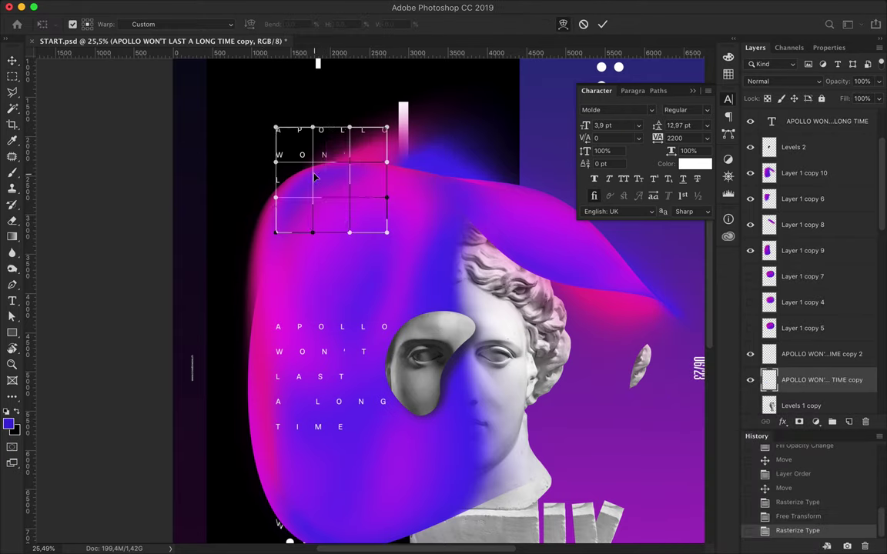
{"action": "left_click_drag", "start_coordinate": [281, 166], "coordinate": [228, 164]}
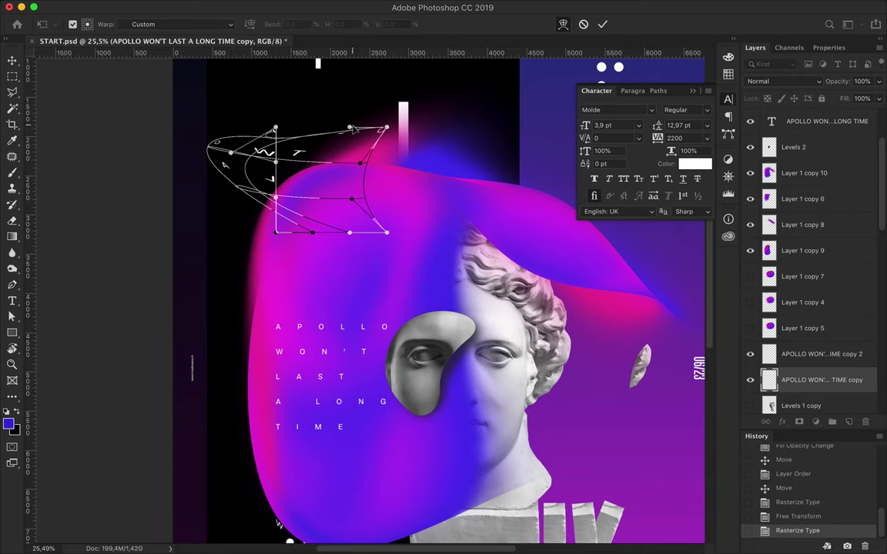
{"action": "left_click_drag", "start_coordinate": [353, 128], "coordinate": [301, 169]}
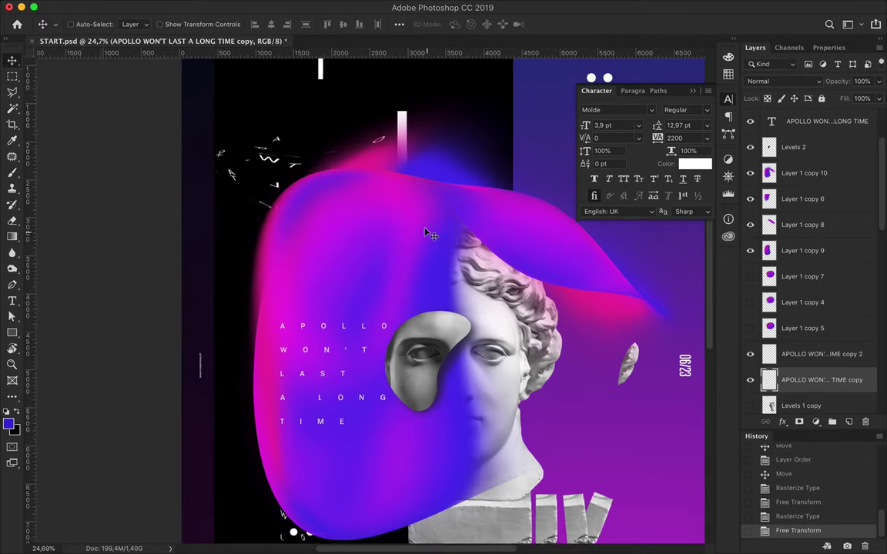
{"action": "scroll", "coordinate": [254, 147], "scroll_direction": "down", "scroll_amount": 2}
{"action": "scroll", "coordinate": [254, 146], "scroll_direction": "down", "scroll_amount": 2}
{"action": "left_click", "coordinate": [269, 149]}
- Move the scattered upper letters to the poster's top right
{"action": "mouse_move", "coordinate": [270, 149]}
{"action": "left_mouse_down"}
{"action": "mouse_move", "coordinate": [468, 102]}
{"action": "mouse_move", "coordinate": [467, 94]}
{"action": "left_mouse_up"}
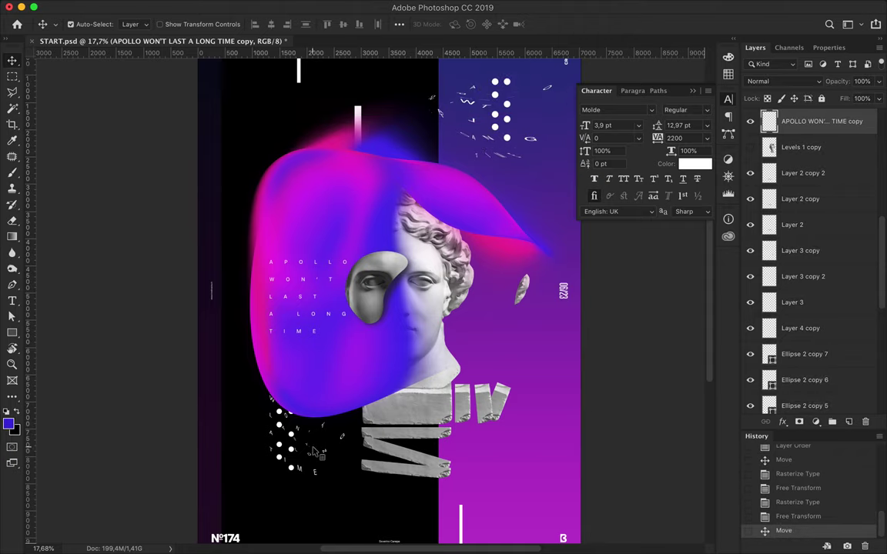
{"action": "left_click_drag", "start_coordinate": [297, 467], "coordinate": [300, 462]}
{"action": "left_click", "coordinate": [320, 450]}
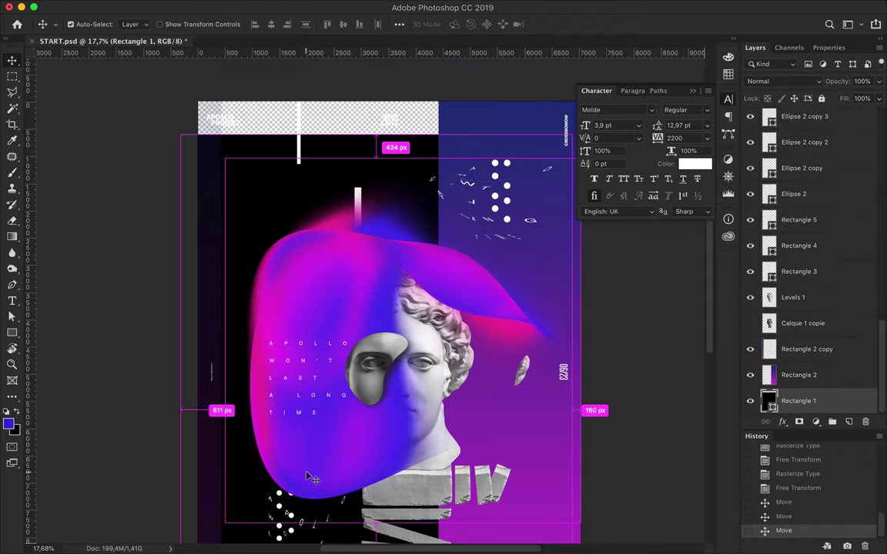
{"action": "key", "text": "ctrl+t"}
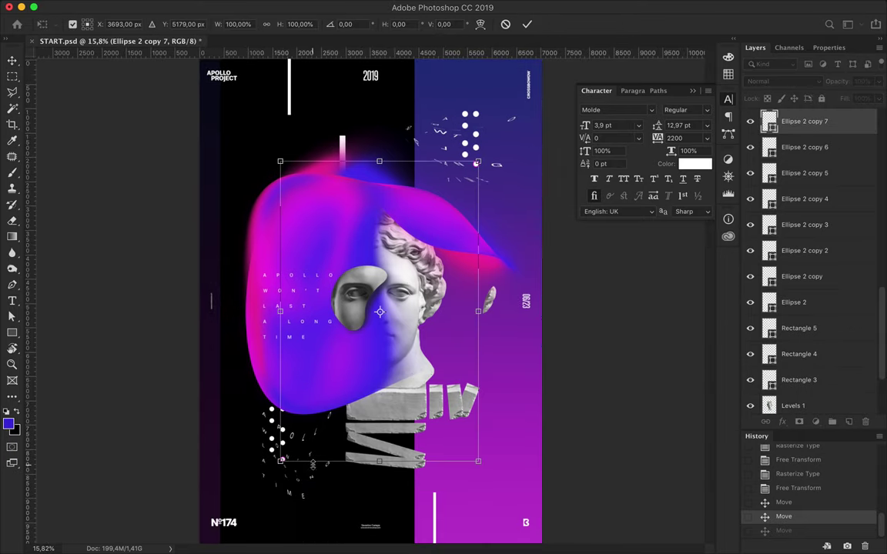
- Undo a trial scaling of the ellipse and delete the unwanted rectangle layer
{"action": "left_click_drag", "start_coordinate": [324, 462], "coordinate": [393, 481]}
{"action": "key", "text": "Return"}
{"action": "key", "text": "ctrl+z"}
{"action": "key", "text": "u"}
{"action": "key", "text": "Delete"}
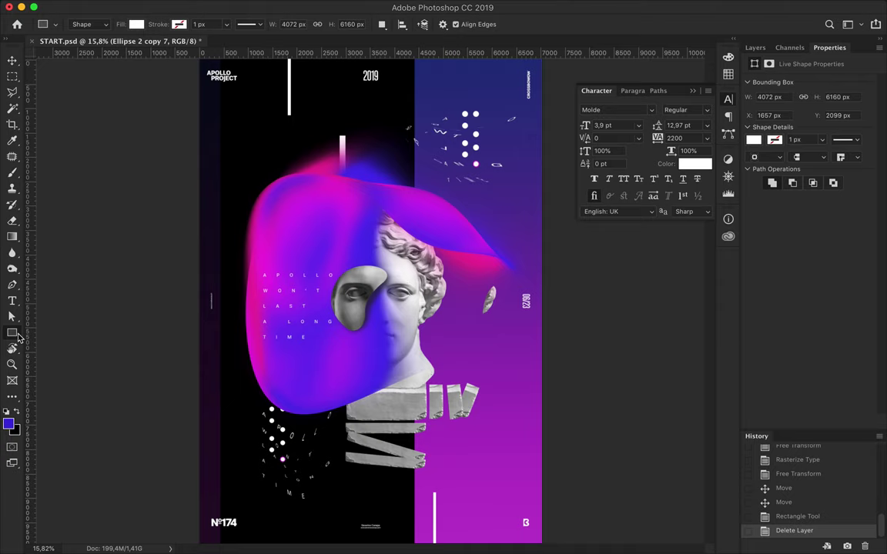
- Draw a large white circle at the lower left of the poster
{"action": "left_click_drag", "start_coordinate": [308, 406], "coordinate": [177, 539]}
{"action": "key", "text": "v"}
{"action": "key", "text": "a"}
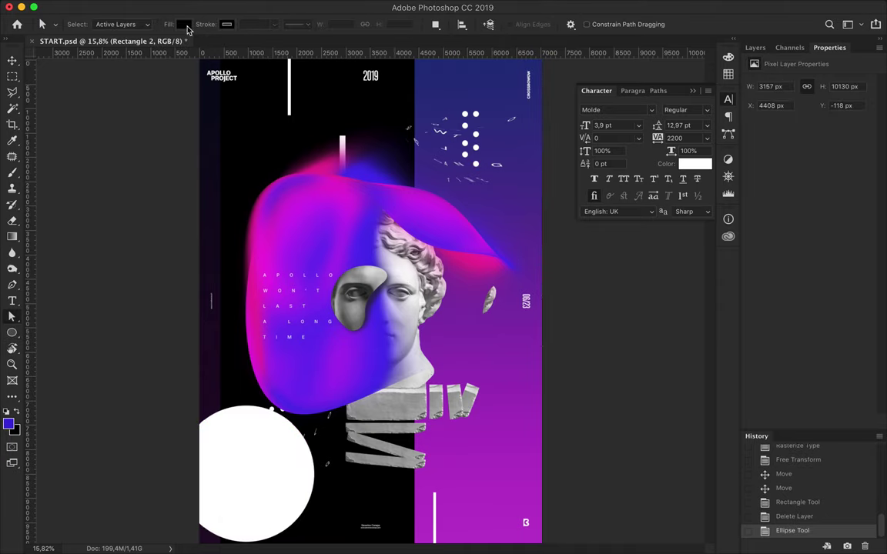
{"action": "key", "text": "v"}
{"action": "key", "text": "F7"}
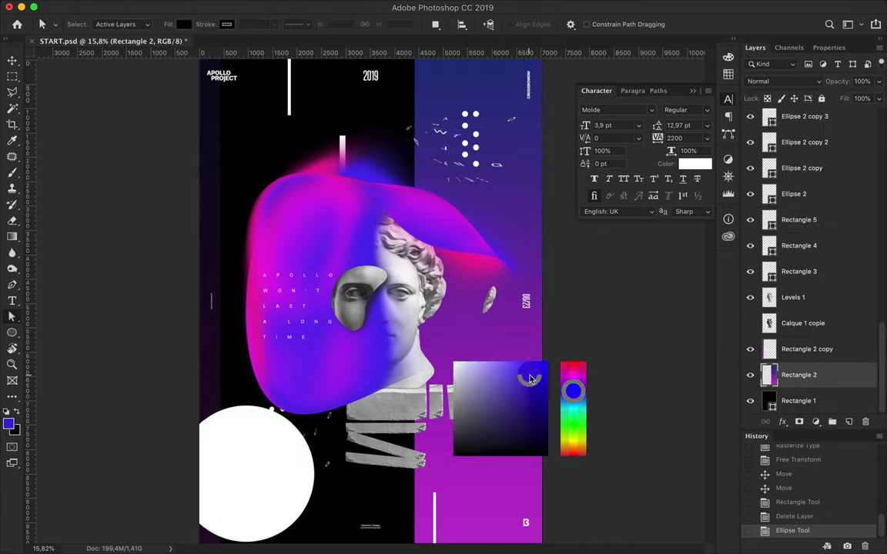
{"action": "key", "text": "a"}
{"action": "key", "text": "u"}
- Fill the circle with a blue-to-teal gradient
{"action": "left_click", "coordinate": [136, 24]}
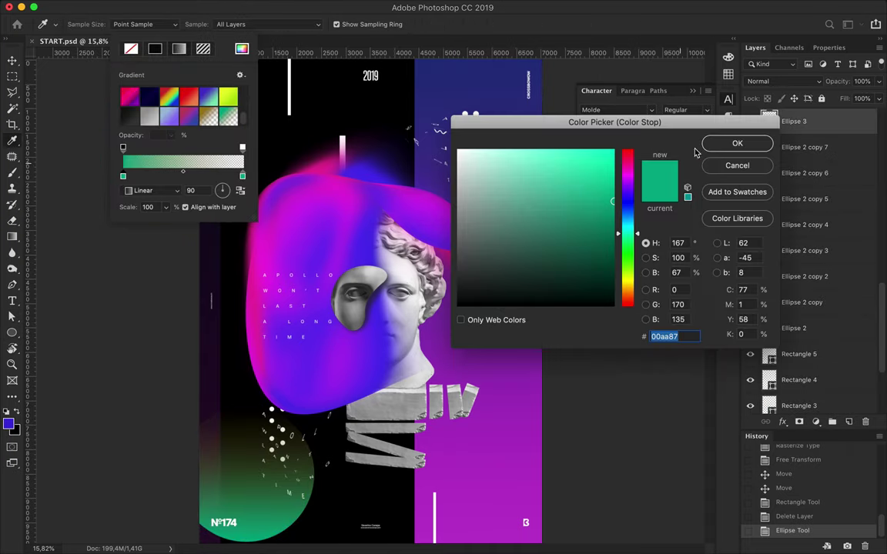
{"action": "left_click", "coordinate": [728, 56]}
{"action": "left_click", "coordinate": [619, 64]}
{"action": "left_click", "coordinate": [628, 63]}
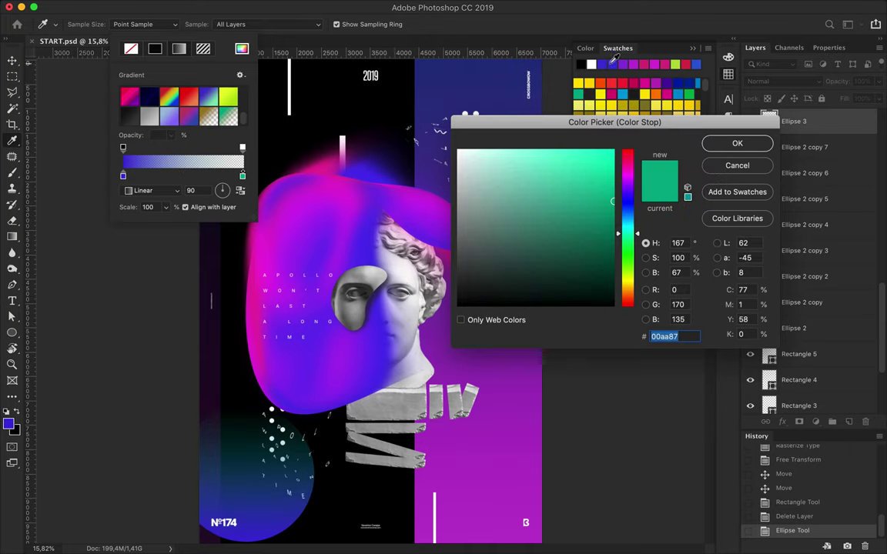
{"action": "key", "text": "Return"}
{"action": "key", "text": "a"}
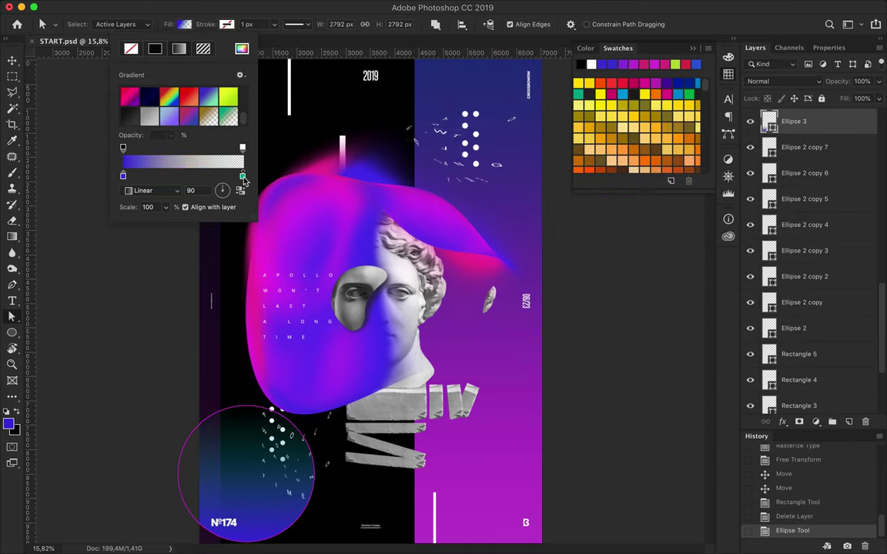
{"action": "double_click", "coordinate": [241, 176]}
{"action": "left_click", "coordinate": [737, 145]}
- Move the gradient circle up-right and add a half-size copy of it
{"action": "mouse_move", "coordinate": [271, 502]}
{"action": "left_mouse_down"}
{"action": "mouse_move", "coordinate": [356, 473]}
{"action": "mouse_move", "coordinate": [331, 482]}
{"action": "left_mouse_up"}
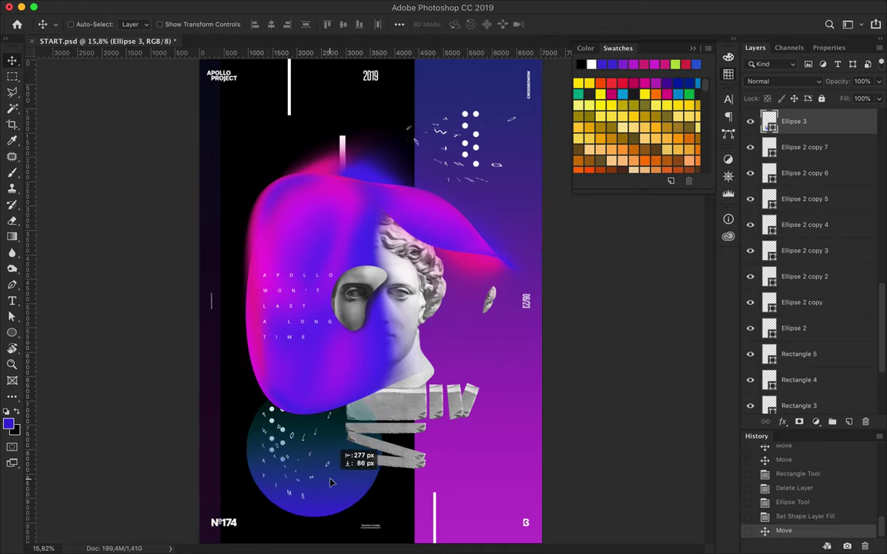
{"action": "mouse_move", "coordinate": [424, 365]}
{"action": "left_mouse_down"}
{"action": "mouse_move", "coordinate": [482, 233]}
{"action": "mouse_move", "coordinate": [508, 242]}
{"action": "mouse_move", "coordinate": [487, 232]}
{"action": "mouse_move", "coordinate": [449, 300]}
{"action": "left_mouse_up"}
{"action": "key", "text": "ctrl+t"}
{"action": "key", "text": "Return"}
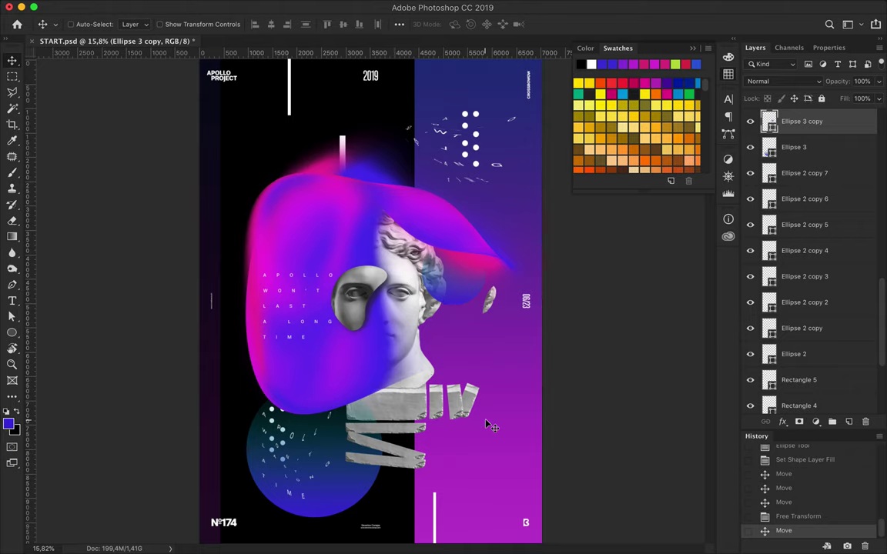
- Move the circle up behind the blob and raise it in the layer stack
{"action": "scroll", "coordinate": [487, 426], "scroll_direction": "down", "scroll_amount": 1}
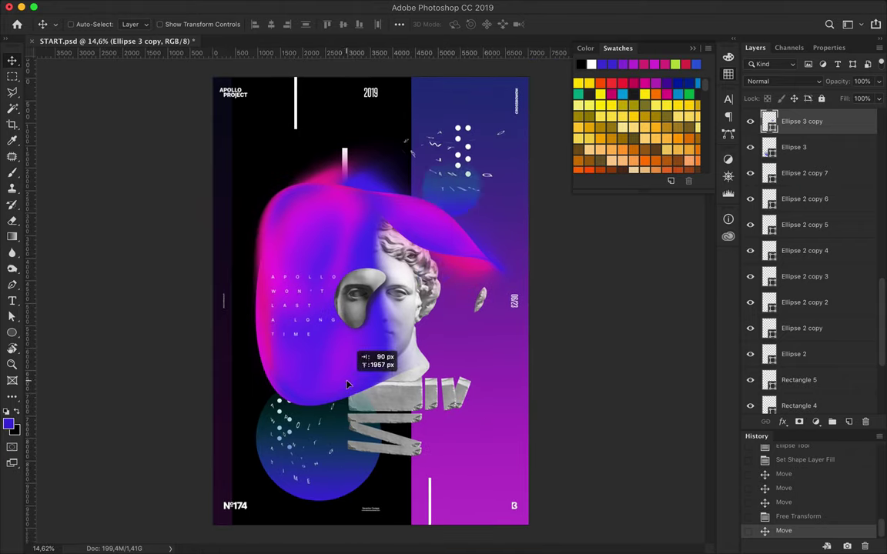
{"action": "left_click_drag", "start_coordinate": [341, 496], "coordinate": [348, 377]}
{"action": "left_click_drag", "start_coordinate": [794, 147], "coordinate": [797, 117]}
{"action": "left_click_drag", "start_coordinate": [307, 301], "coordinate": [324, 337]}
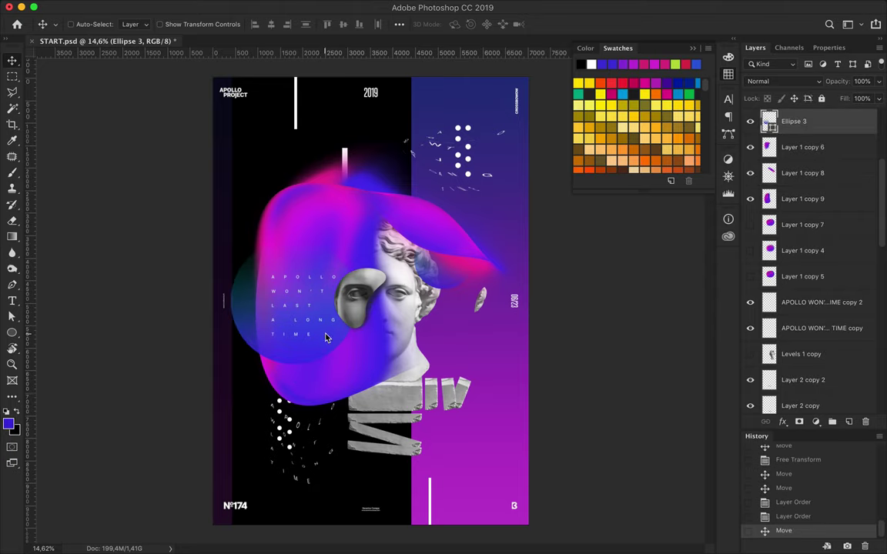
{"action": "scroll", "coordinate": [456, 318], "scroll_direction": "up", "scroll_amount": 2}
{"action": "scroll", "coordinate": [455, 318], "scroll_direction": "down", "scroll_amount": 2}
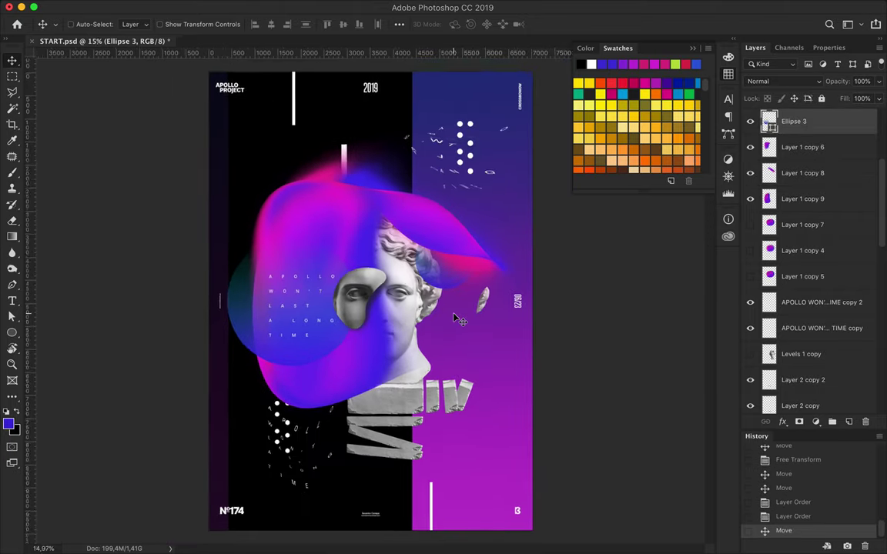
{"action": "scroll", "coordinate": [455, 319], "scroll_direction": "down", "scroll_amount": 1}
{"action": "scroll", "coordinate": [456, 319], "scroll_direction": "up", "scroll_amount": 1}
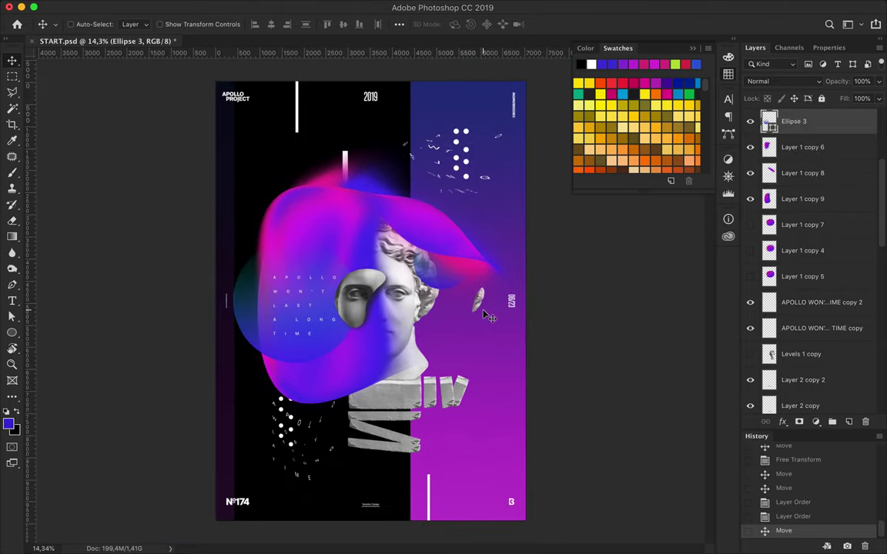
- Delete Ellipse 3 and duplicate the Layer 1 copy 10 fluid shape, keeping Normal blending
{"action": "key", "text": "Delete"}
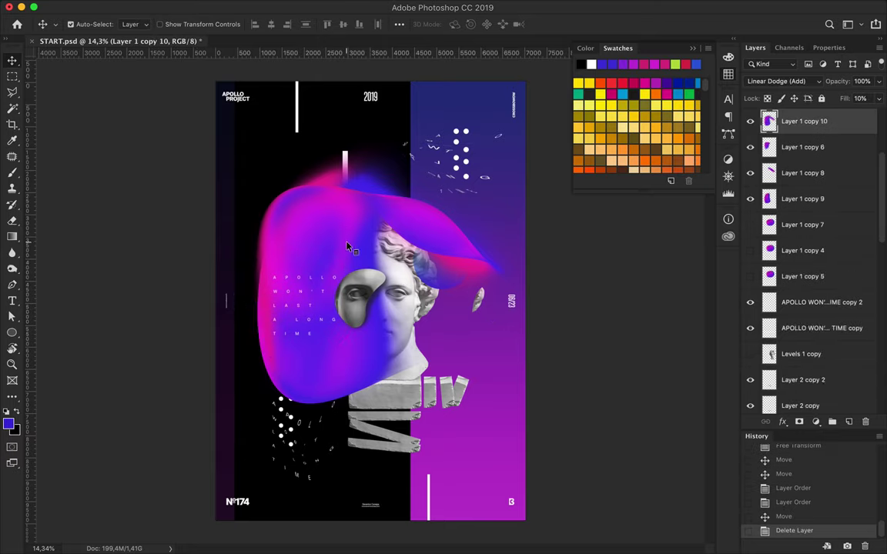
{"action": "scroll", "coordinate": [813, 276], "scroll_direction": "up", "scroll_amount": 3}
{"action": "left_click_drag", "start_coordinate": [807, 295], "coordinate": [801, 256]}
{"action": "left_click", "coordinate": [779, 81]}
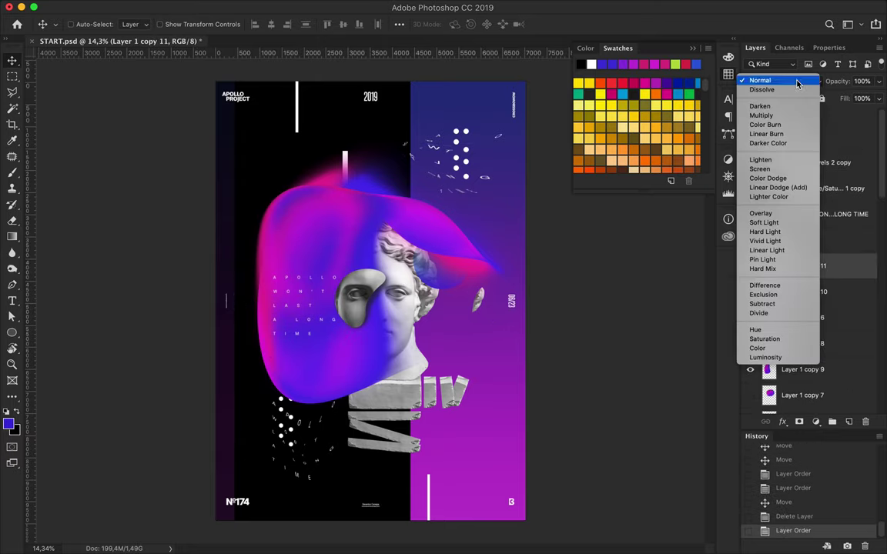
{"action": "key", "text": "Escape"}
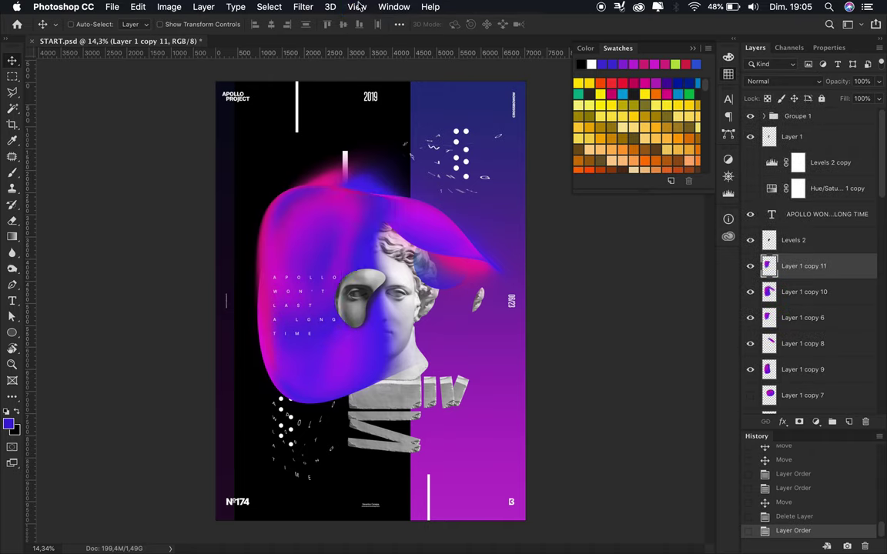
- Try High Pass and a brighter blend mode on the shape copy, then delete it
{"action": "left_click", "coordinate": [302, 6]}
{"action": "left_click", "coordinate": [490, 271]}
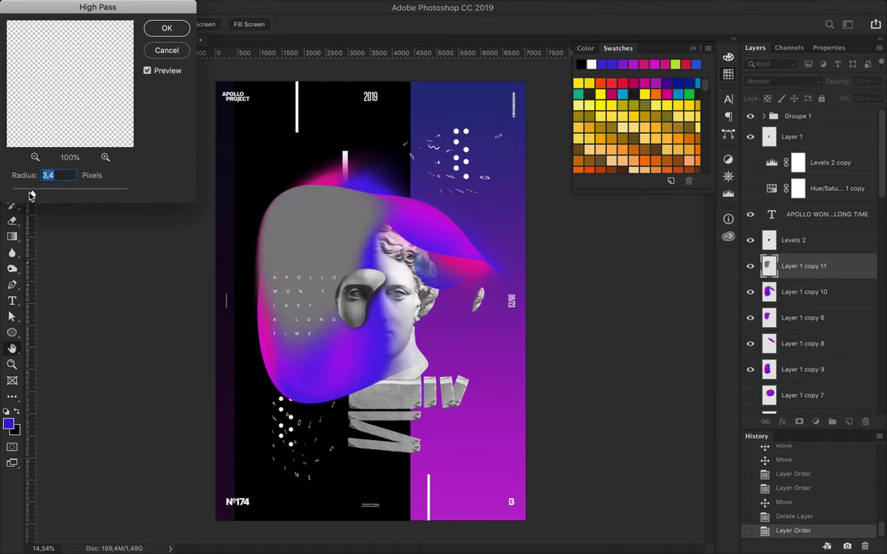
{"action": "left_click", "coordinate": [179, 51]}
{"action": "left_click", "coordinate": [779, 81]}
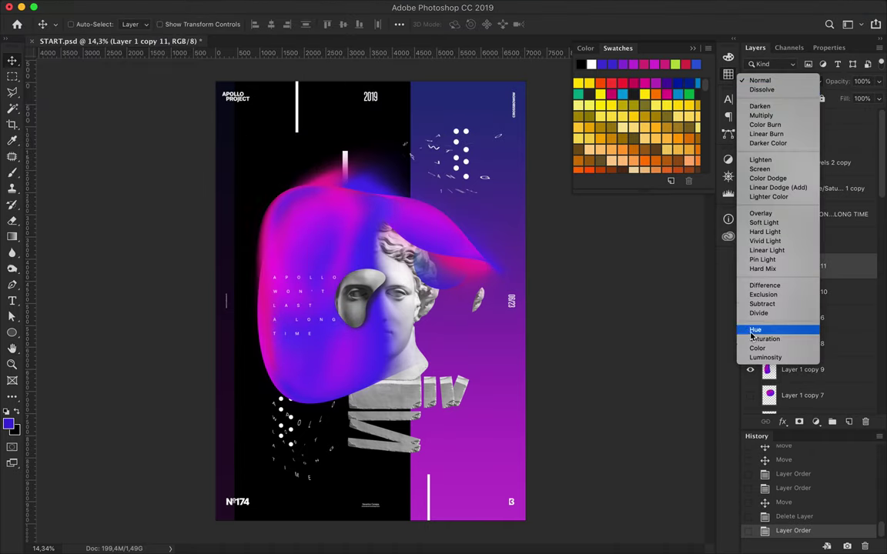
{"action": "left_click", "coordinate": [777, 187]}
{"action": "key", "text": "shift+1"}
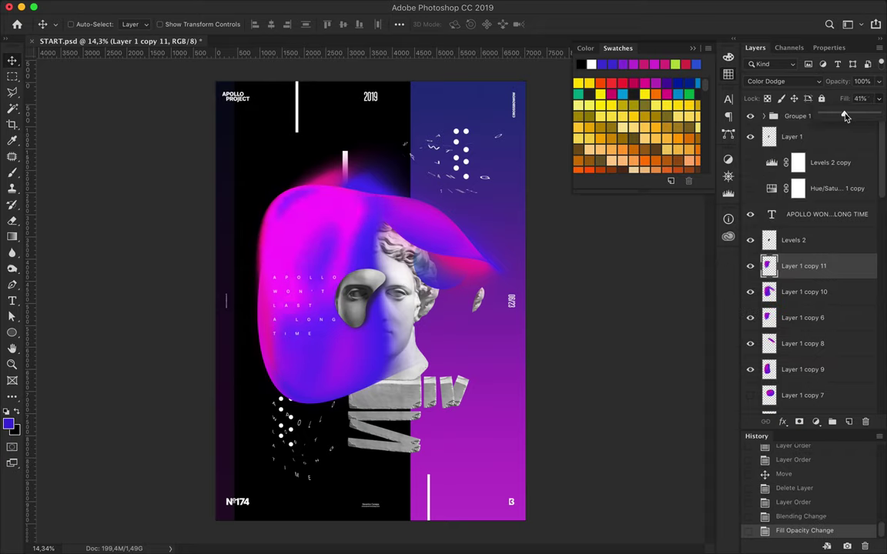
{"action": "key", "text": "Delete"}
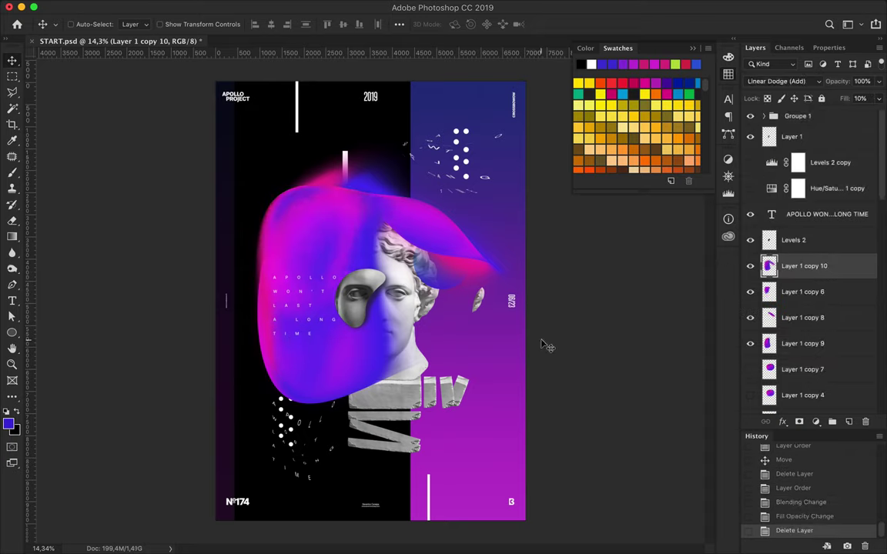
- Move and enlarge the scattered APOLLO letters around the top-right dot column
{"action": "left_click", "coordinate": [490, 185], "text": "ctrl"}
{"action": "left_click_drag", "start_coordinate": [482, 206], "coordinate": [482, 206]}
{"action": "key", "text": "ctrl+t"}
{"action": "left_click_drag", "start_coordinate": [397, 146], "coordinate": [354, 110]}
{"action": "key", "text": "Return"}
- Zoom in and shift the white dot Ellipse 2 copy 6 to the right
{"action": "key", "text": "ctrl+plus"}
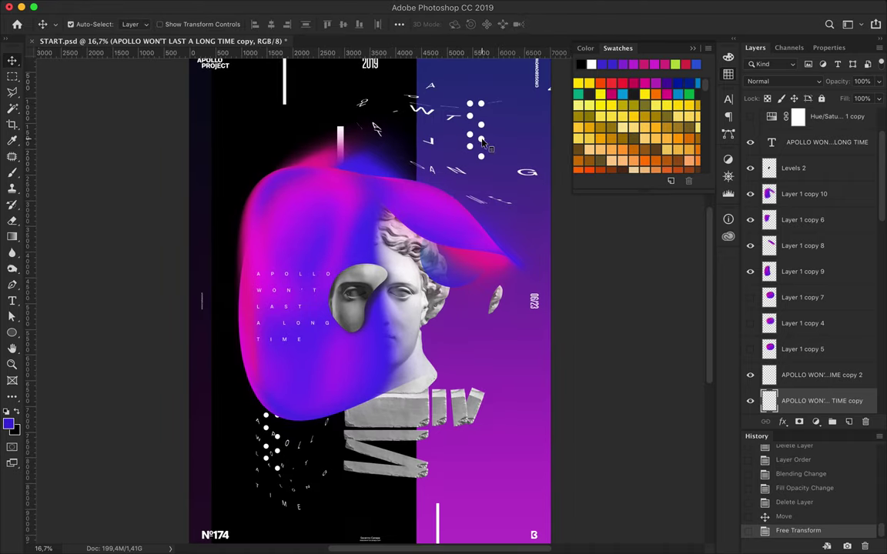
{"action": "left_click_drag", "start_coordinate": [487, 154], "coordinate": [514, 156]}
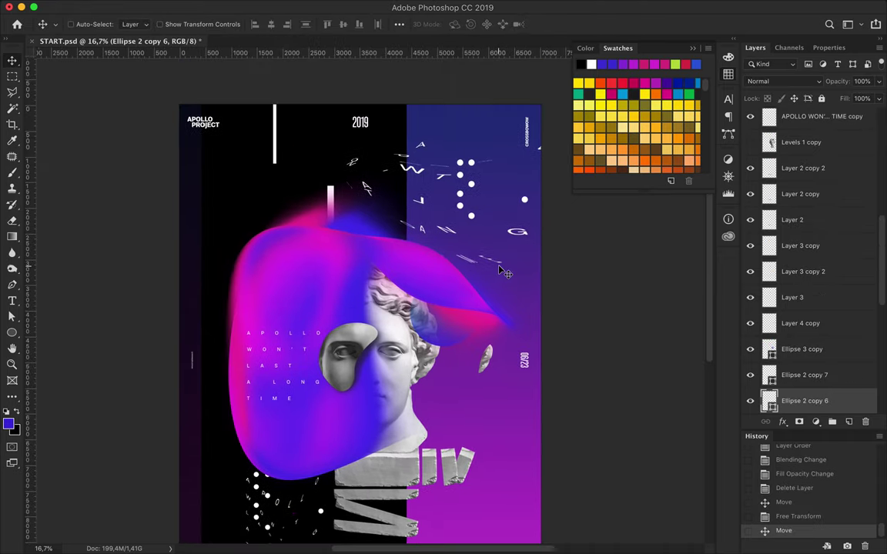
{"action": "scroll", "coordinate": [347, 158], "scroll_direction": "down", "scroll_amount": 3}
- Delete the Rectangle 5 white bar above the blob
{"action": "left_click", "coordinate": [347, 158], "text": "ctrl"}
{"action": "left_click", "coordinate": [348, 158], "text": "ctrl"}
{"action": "scroll", "coordinate": [751, 224], "scroll_direction": "down", "scroll_amount": 2}
{"action": "scroll", "coordinate": [752, 315], "scroll_direction": "down", "scroll_amount": 3}
{"action": "scroll", "coordinate": [752, 308], "scroll_direction": "down", "scroll_amount": 3}
{"action": "scroll", "coordinate": [752, 300], "scroll_direction": "down", "scroll_amount": 5}
{"action": "scroll", "coordinate": [752, 289], "scroll_direction": "down", "scroll_amount": 2}
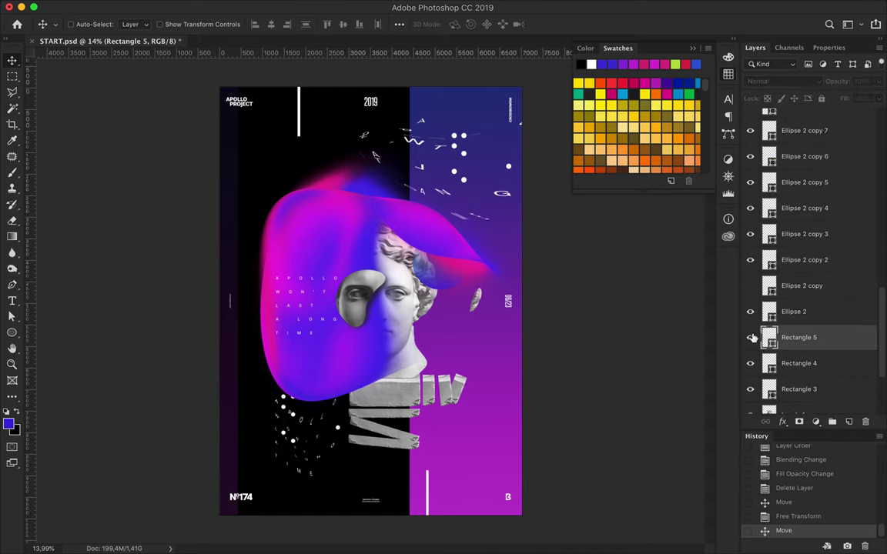
{"action": "key", "text": "Delete"}
{"action": "scroll", "coordinate": [816, 346], "scroll_direction": "down", "scroll_amount": 2}
{"action": "left_click", "coordinate": [822, 400]}
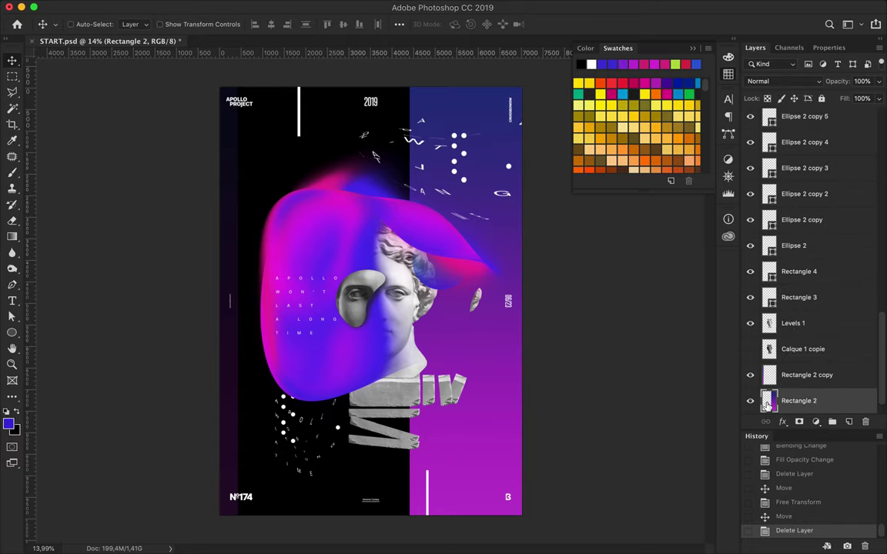
- Add a layer mask to Rectangle 2 and test a black-to-white fade, then undo it
{"action": "left_click", "coordinate": [832, 421]}
{"action": "key", "text": "g"}
{"action": "left_click", "coordinate": [77, 24]}
{"action": "left_click", "coordinate": [449, 39]}
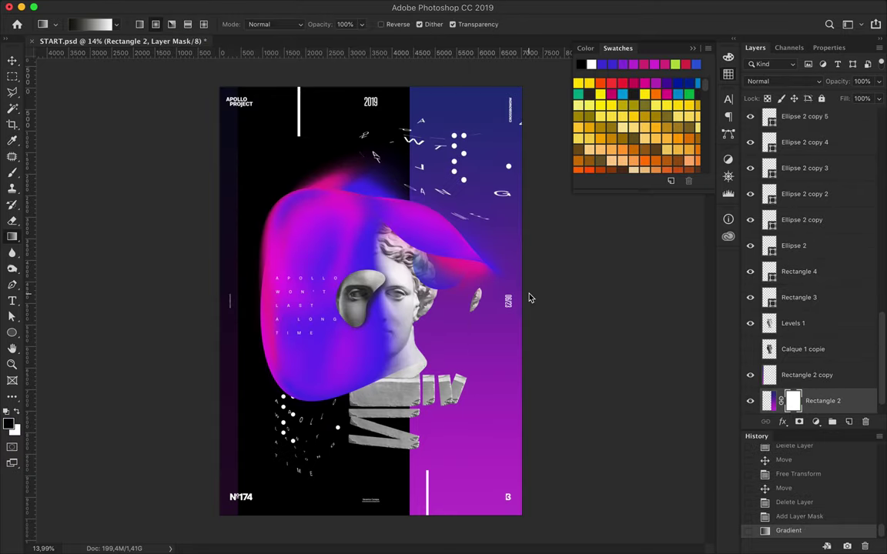
{"action": "key", "text": "ctrl+z"}
{"action": "left_click_drag", "start_coordinate": [523, 323], "coordinate": [522, 323]}
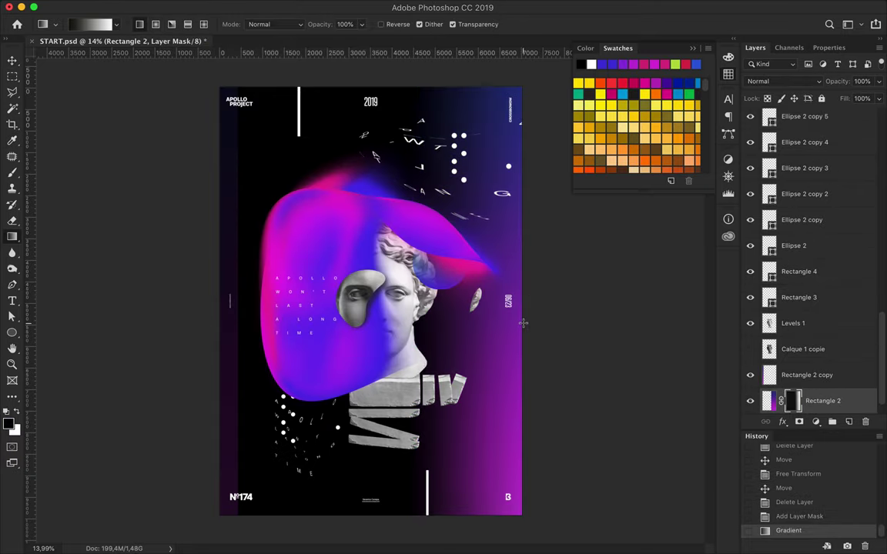
{"action": "key", "text": "ctrl+z"}
{"action": "key", "text": "v"}
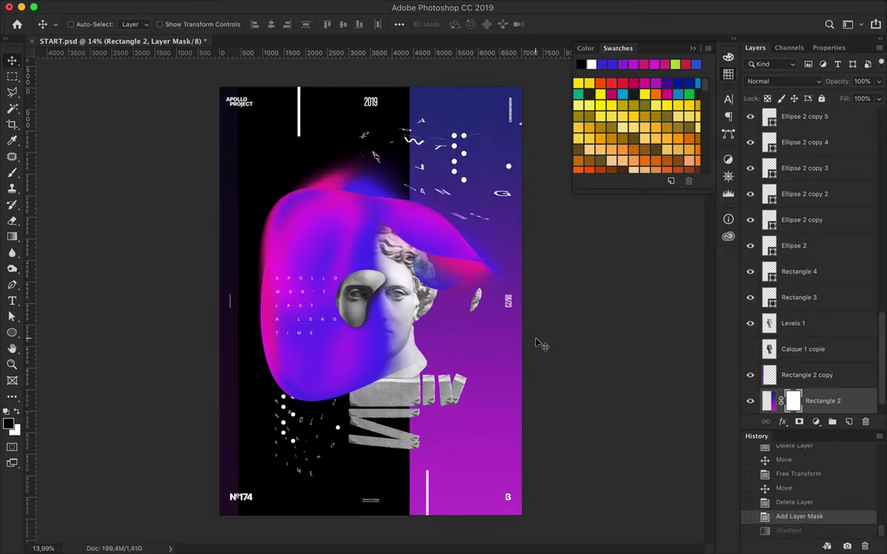
- Narrow the purple panel and add a shifted stripe copy set to Screen
{"action": "key", "text": "ctrl+t"}
{"action": "left_click_drag", "start_coordinate": [409, 300], "coordinate": [456, 300]}
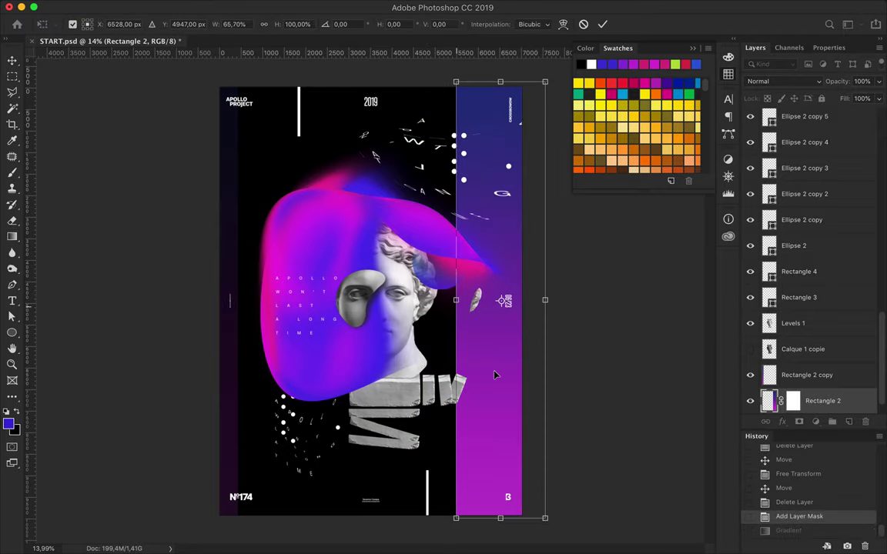
{"action": "key", "text": "Return"}
{"action": "mouse_move", "coordinate": [497, 377]}
{"action": "left_mouse_down"}
{"action": "mouse_move", "coordinate": [515, 377]}
{"action": "mouse_move", "coordinate": [518, 417]}
{"action": "mouse_move", "coordinate": [528, 416]}
{"action": "left_mouse_up"}
{"action": "left_click", "coordinate": [783, 81]}
{"action": "left_click", "coordinate": [805, 172]}
- Shift the selected stripe layers into separate vertical bands
{"action": "scroll", "coordinate": [801, 323], "scroll_direction": "down", "scroll_amount": 3}
{"action": "left_click", "coordinate": [766, 372], "text": "shift"}
{"action": "mouse_move", "coordinate": [501, 356]}
{"action": "left_mouse_down"}
{"action": "mouse_move", "coordinate": [482, 355]}
{"action": "mouse_move", "coordinate": [495, 338]}
{"action": "left_mouse_up"}
{"action": "left_click_drag", "start_coordinate": [514, 238], "coordinate": [508, 238]}
- Erase the APOLLO text copy's letters at the poster's right edge
{"action": "left_click", "coordinate": [521, 125], "text": "ctrl"}
{"action": "key", "text": "e"}
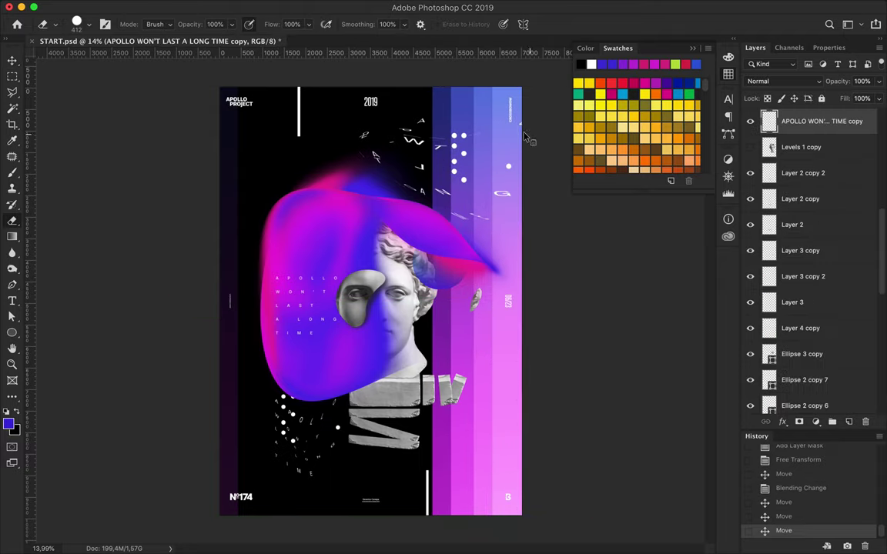
{"action": "right_click", "coordinate": [503, 143]}
{"action": "key", "text": "Return"}
{"action": "left_click", "coordinate": [527, 123]}
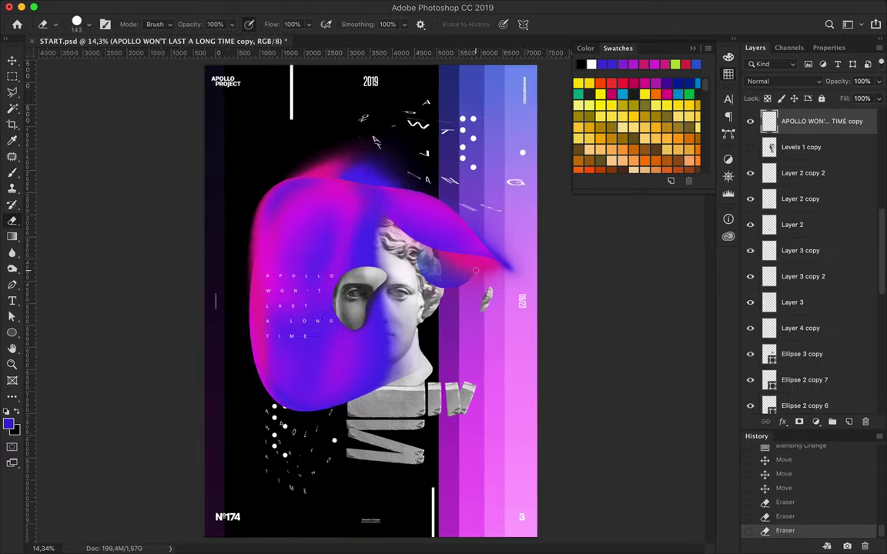
- Move Rectangle 2 copies 3 and 4 up the layer stack, just below Layer 1
{"action": "left_click_drag", "start_coordinate": [831, 400], "coordinate": [804, 82]}
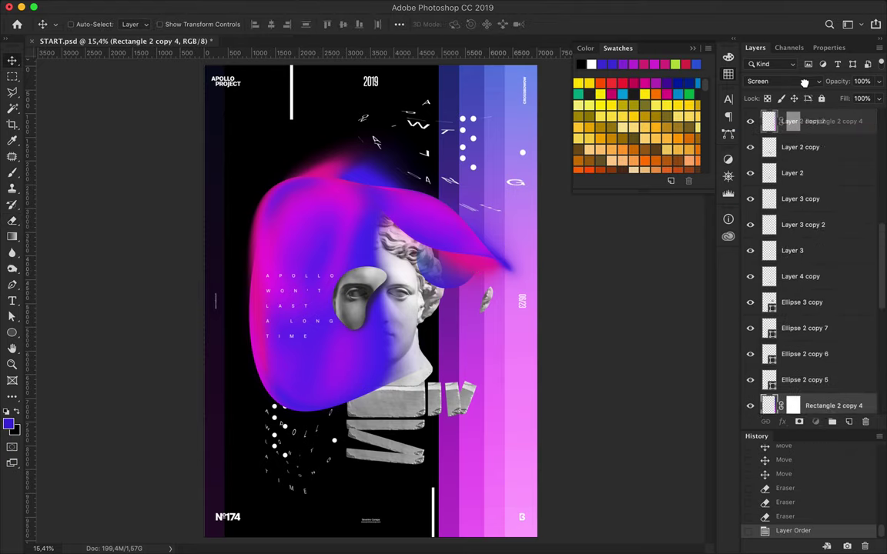
{"action": "left_click_drag", "start_coordinate": [805, 82], "coordinate": [820, 214]}
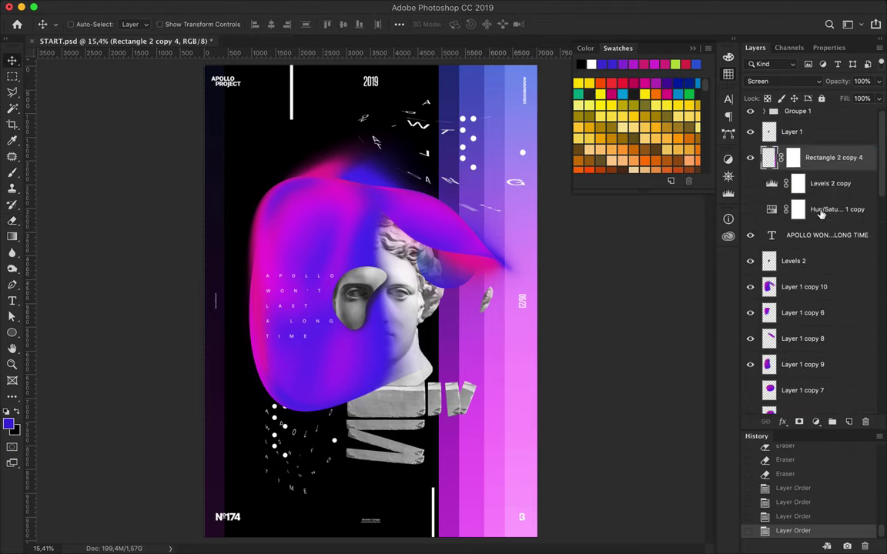
{"action": "scroll", "coordinate": [820, 215], "scroll_direction": "down", "scroll_amount": 5}
{"action": "left_click_drag", "start_coordinate": [815, 317], "coordinate": [830, 135]}
{"action": "left_click_drag", "start_coordinate": [533, 304], "coordinate": [439, 357]}
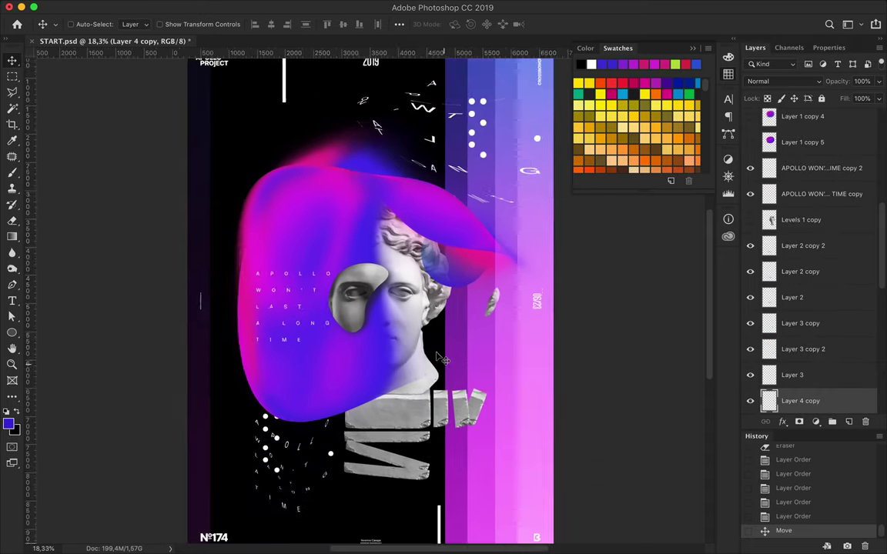
{"action": "scroll", "coordinate": [439, 359], "scroll_direction": "down", "scroll_amount": 3}
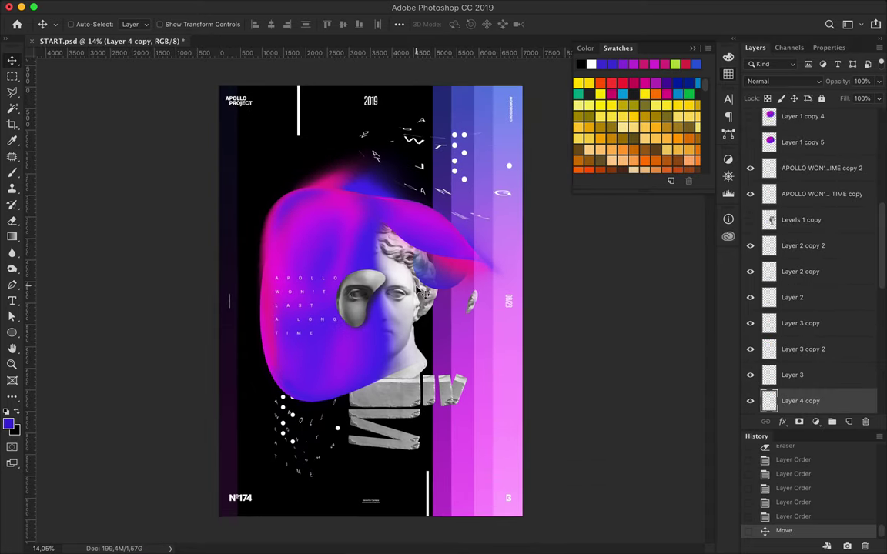
- Duplicate the APOLLO WON'T LAST A LONG TIME text up-left and start enlarging it
{"action": "left_click", "coordinate": [277, 278]}
{"action": "left_click_drag", "start_coordinate": [277, 279], "coordinate": [255, 225]}
{"action": "key", "text": "ctrl+t"}
{"action": "mouse_move", "coordinate": [323, 281]}
{"action": "left_mouse_down"}
{"action": "mouse_move", "coordinate": [445, 345]}
{"action": "mouse_move", "coordinate": [454, 385]}
{"action": "left_mouse_up"}
- Scale the text copy to about 298%, commit it, and nudge it right
{"action": "left_click_drag", "start_coordinate": [409, 348], "coordinate": [387, 333]}
{"action": "scroll", "coordinate": [284, 306], "scroll_direction": "up", "scroll_amount": 3}
{"action": "left_click_drag", "start_coordinate": [284, 306], "coordinate": [335, 300]}
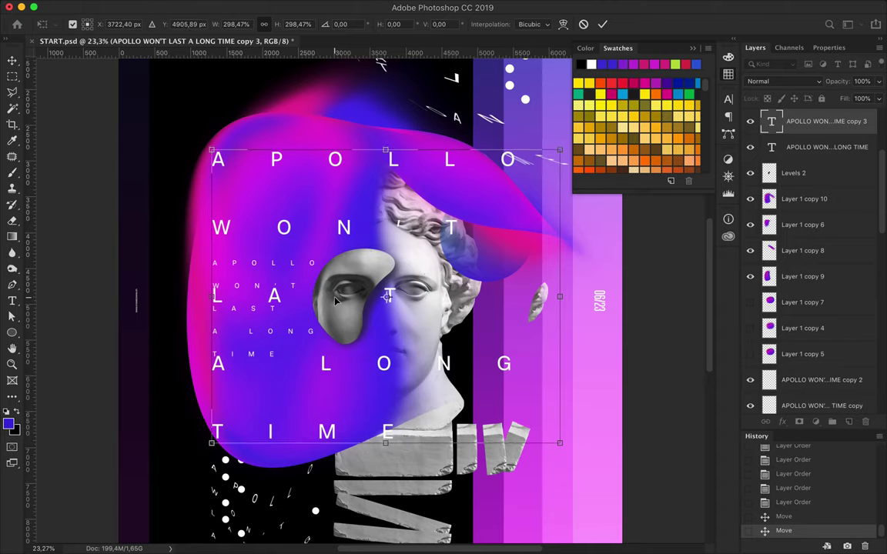
{"action": "key", "text": "Return"}
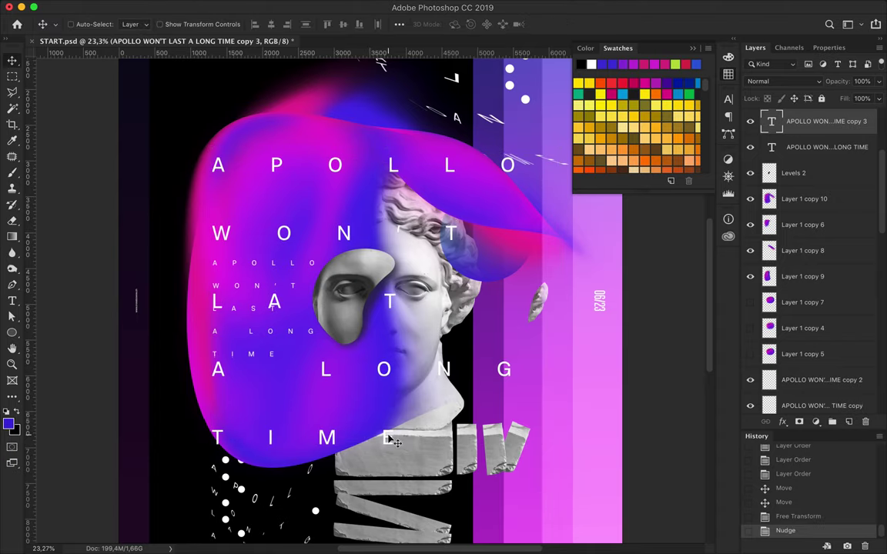
{"action": "key", "text": "Right"}
{"action": "scroll", "coordinate": [393, 441], "scroll_direction": "down", "scroll_amount": 3}
- Set the large headline's font style to Light Italic
{"action": "key", "text": "t"}
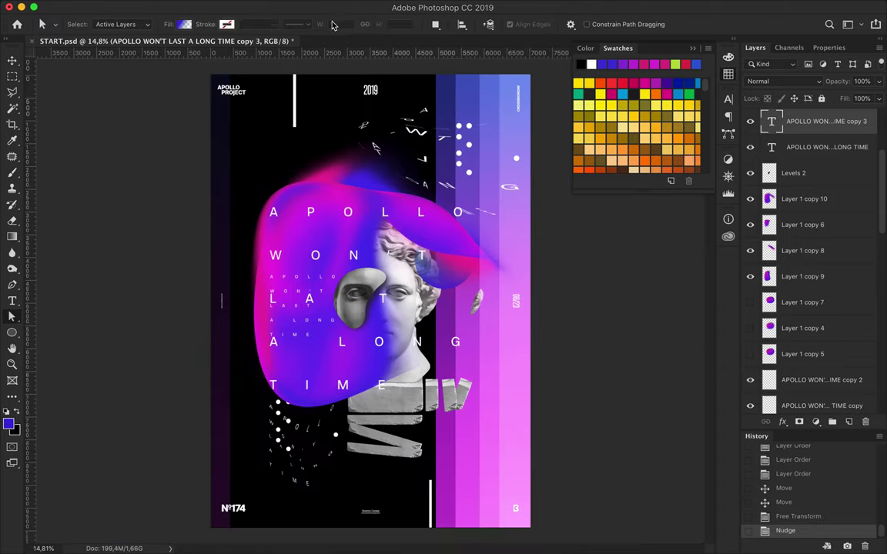
{"action": "left_click", "coordinate": [262, 24]}
{"action": "key", "text": "Down"}
{"action": "key", "text": "Down"}
{"action": "key", "text": "Down"}
{"action": "key", "text": "Down"}
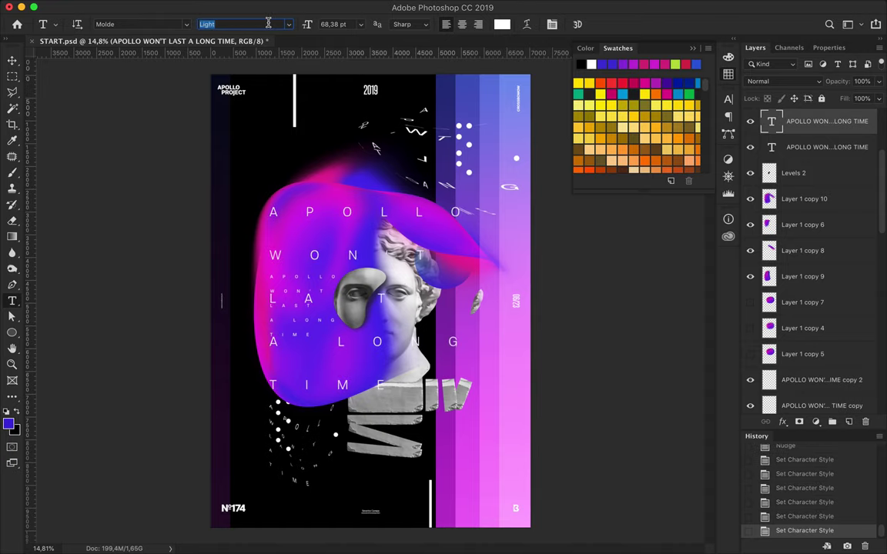
{"action": "key", "text": "Down"}
{"action": "scroll", "coordinate": [371, 301], "scroll_direction": "up", "scroll_amount": 3}
{"action": "key", "text": "Down"}
{"action": "key", "text": "Down"}
{"action": "key", "text": "Down"}
{"action": "key", "text": "Down"}
- Save the poster as START.psd with Ctrl+S
{"action": "key", "text": "ctrl+s"}
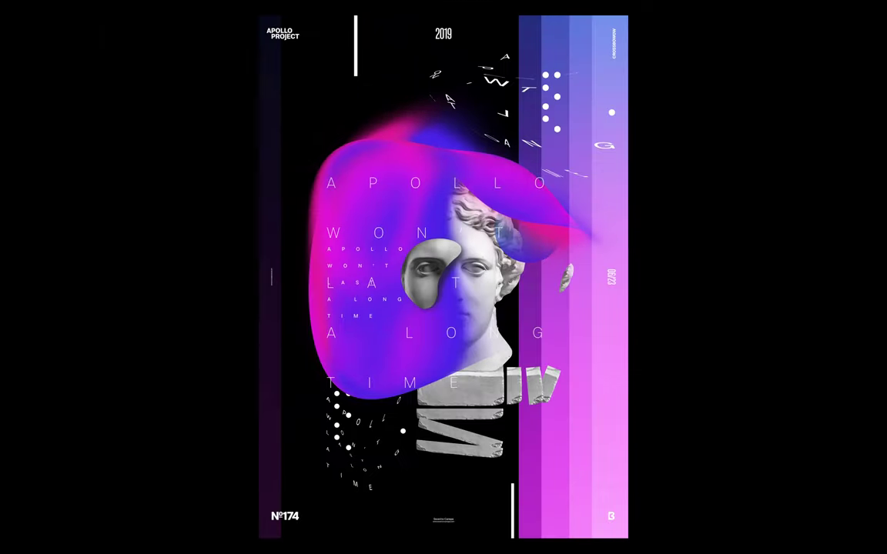